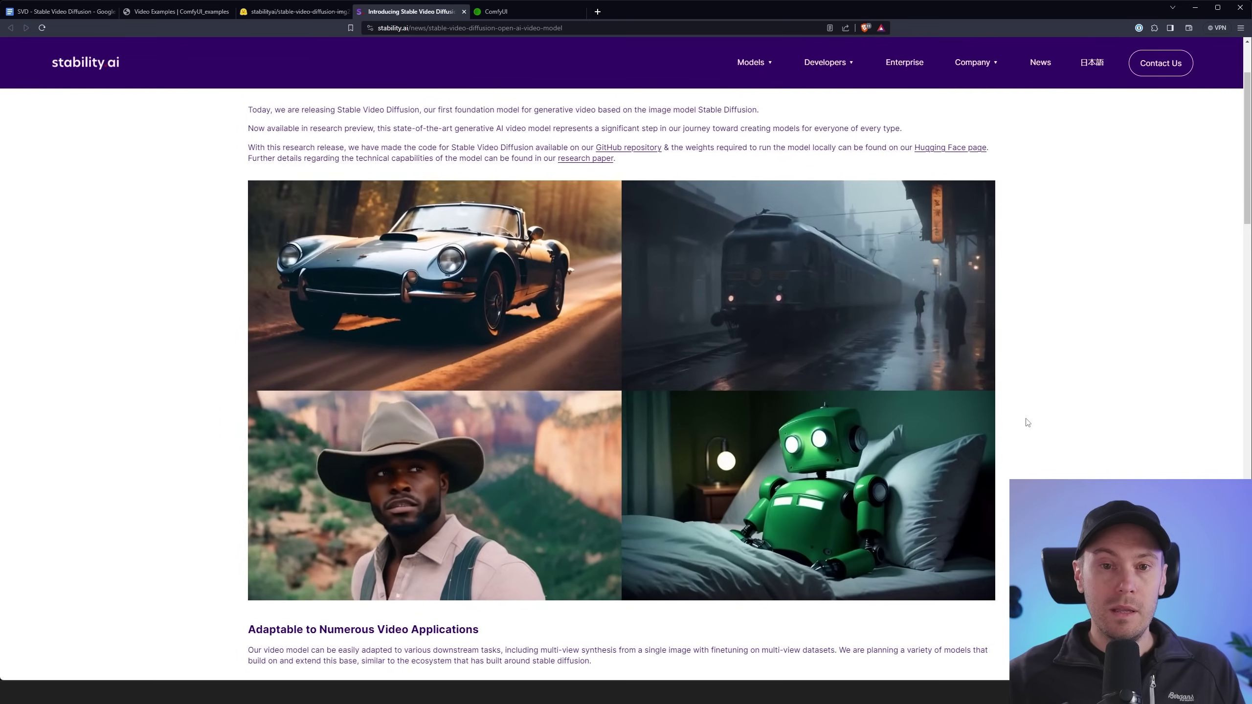
Scroll the Stability AI article to the charts comparing SVD and SVD-XT with Runway and Pika Labs.
scroll(1012, 432, down, 8)
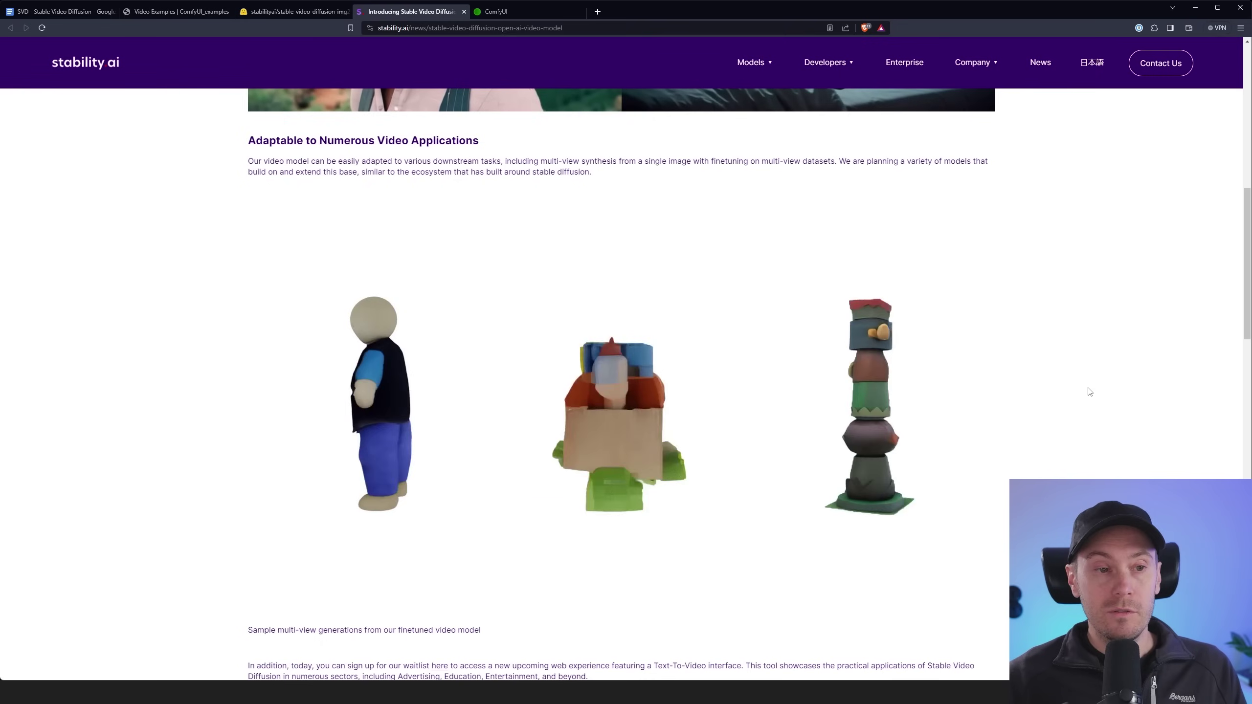
scroll(1106, 370, down, 10)
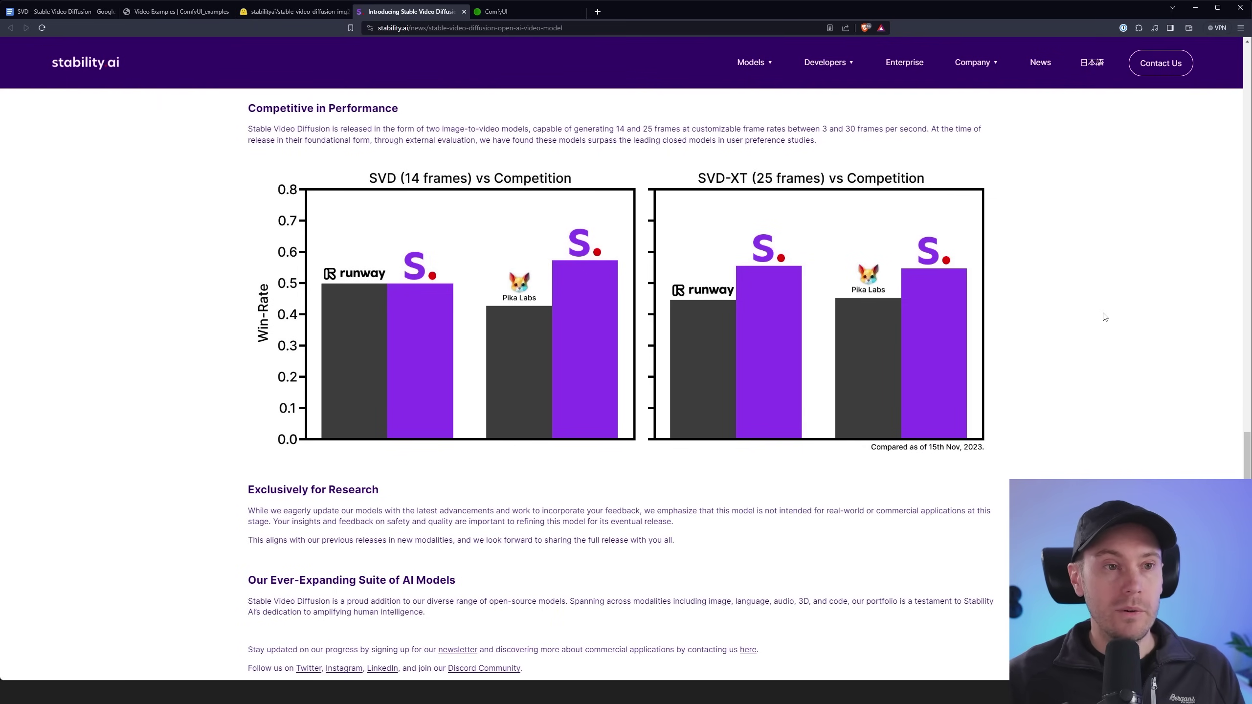
Look over the ComfyUI_examples image-to-video workflows and parameter notes, then return to ComfyUI.
key(ctrl+2)
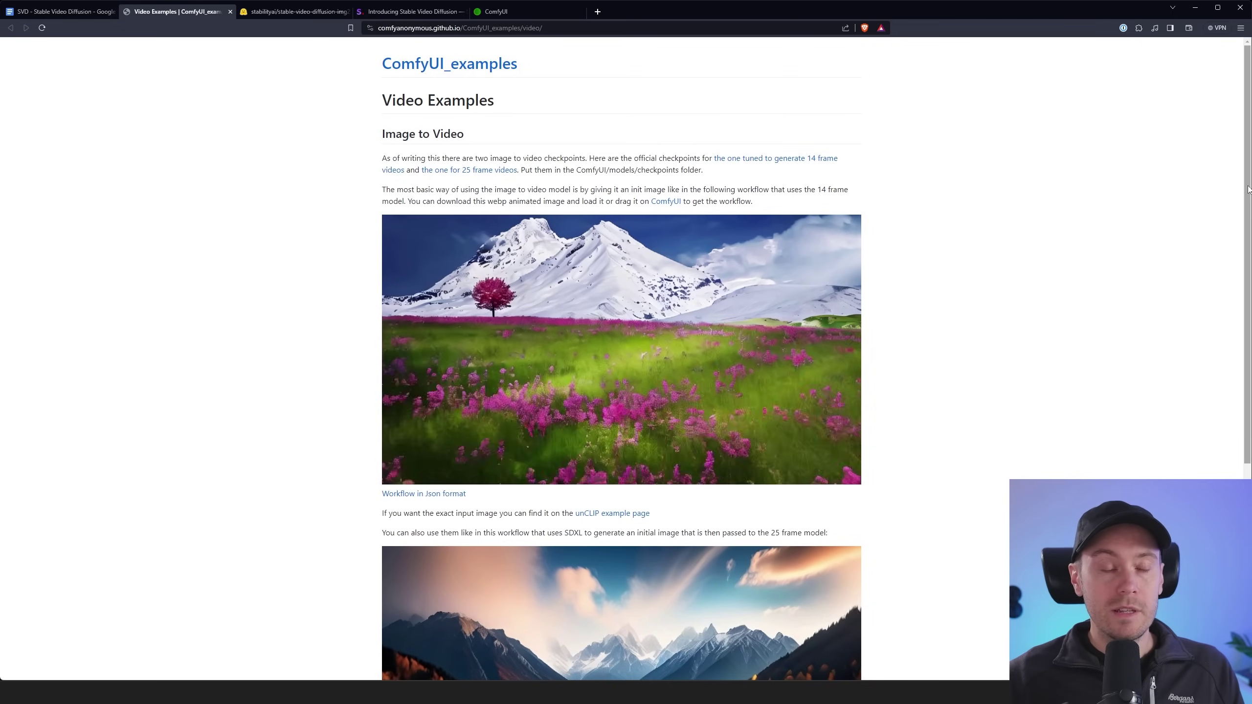
drag(1248, 188, 1238, 280)
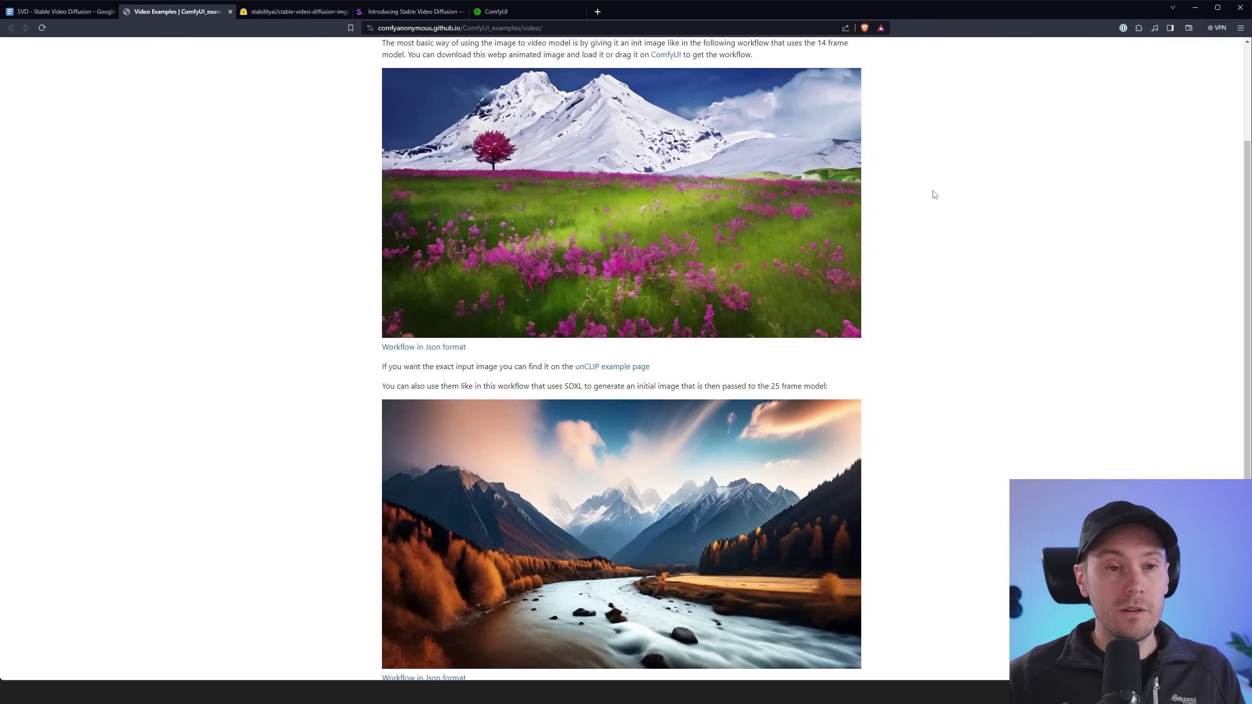
scroll(935, 193, down, 3)
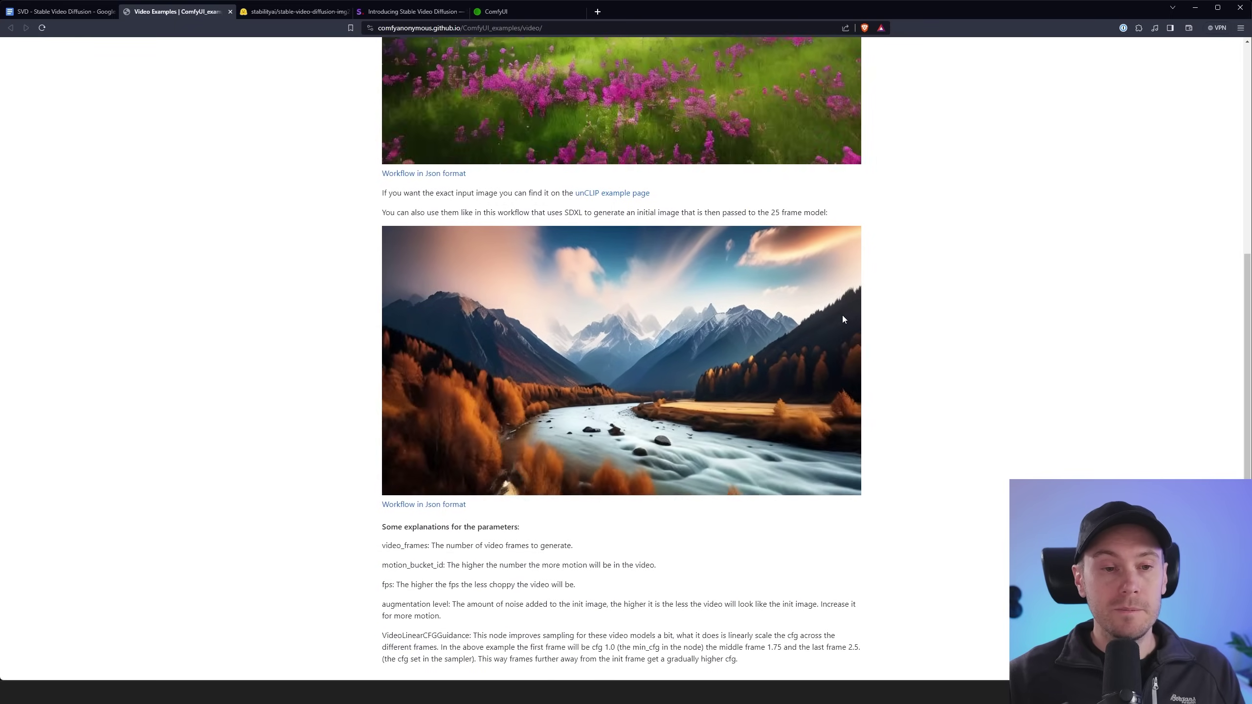
key(ctrl+5)
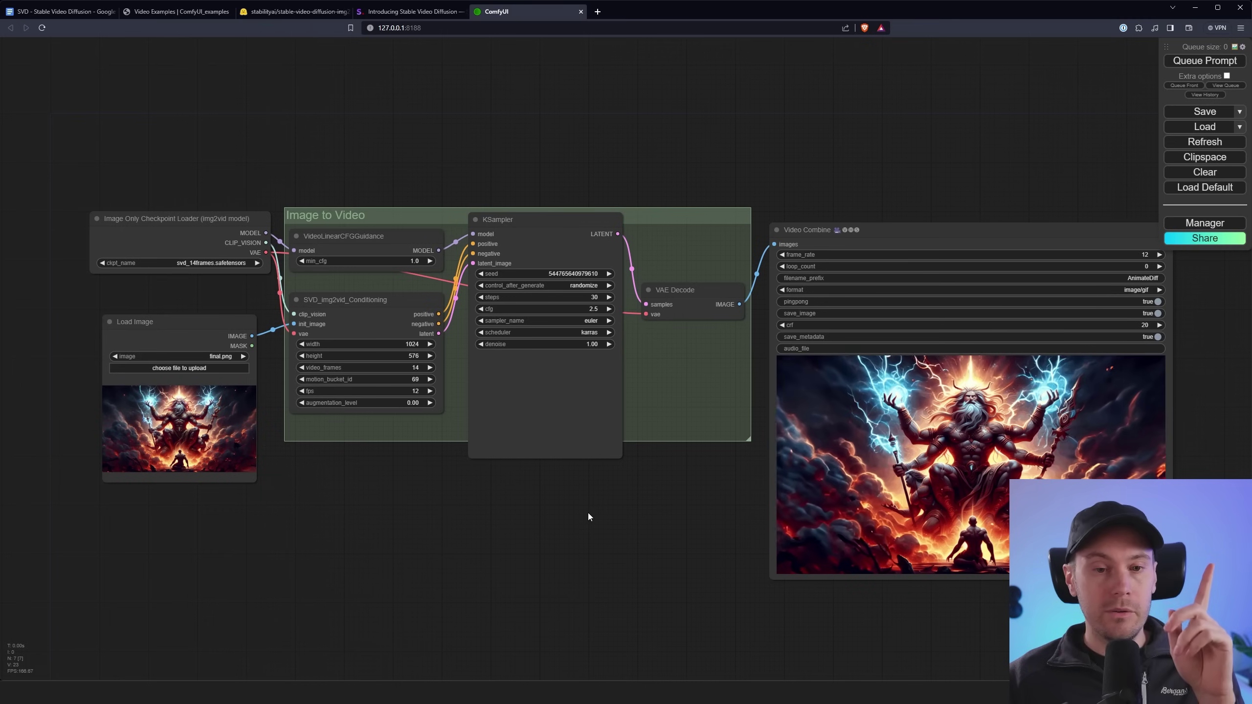
drag(563, 514, 537, 509)
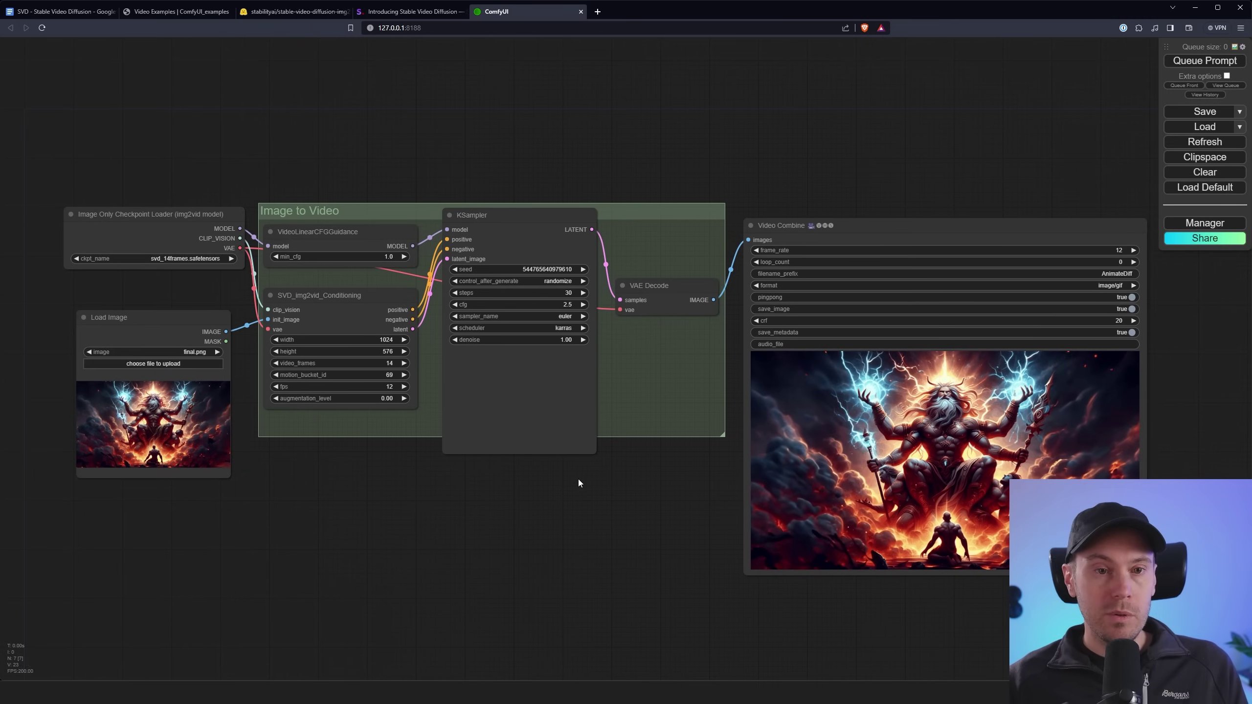
scroll(44, 373, up, 3)
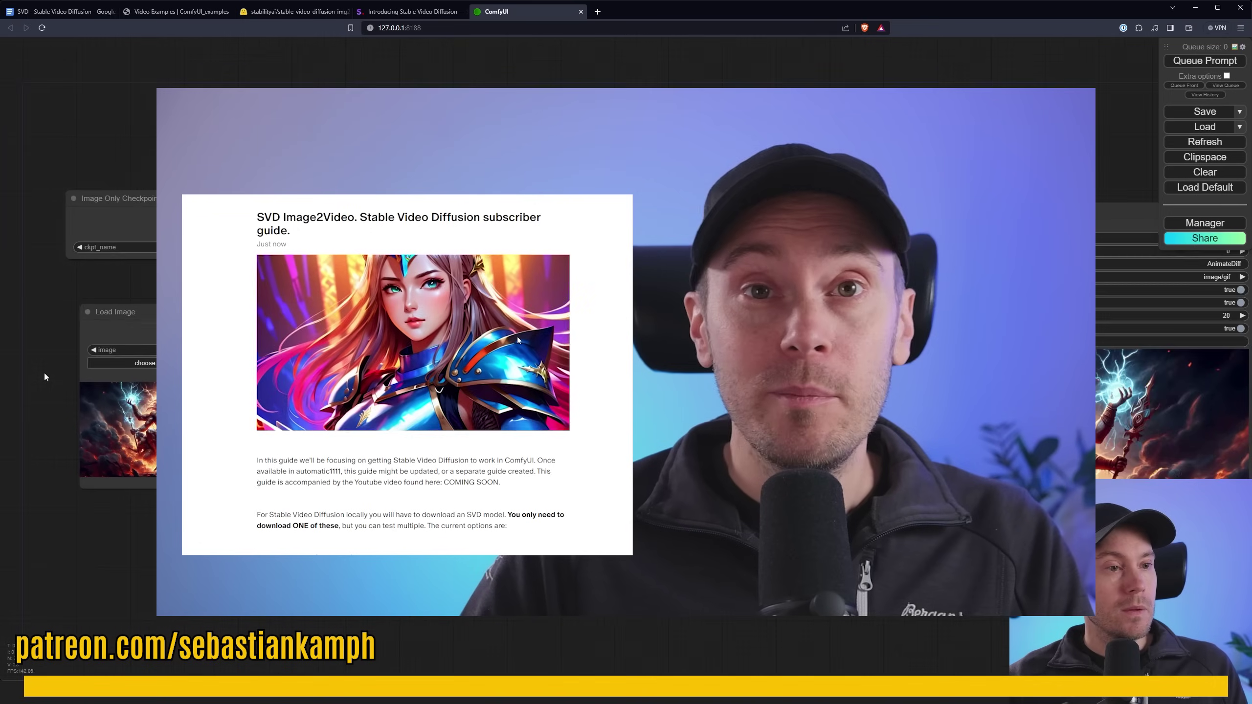
drag(44, 372, 143, 364)
scroll(143, 365, up, 2)
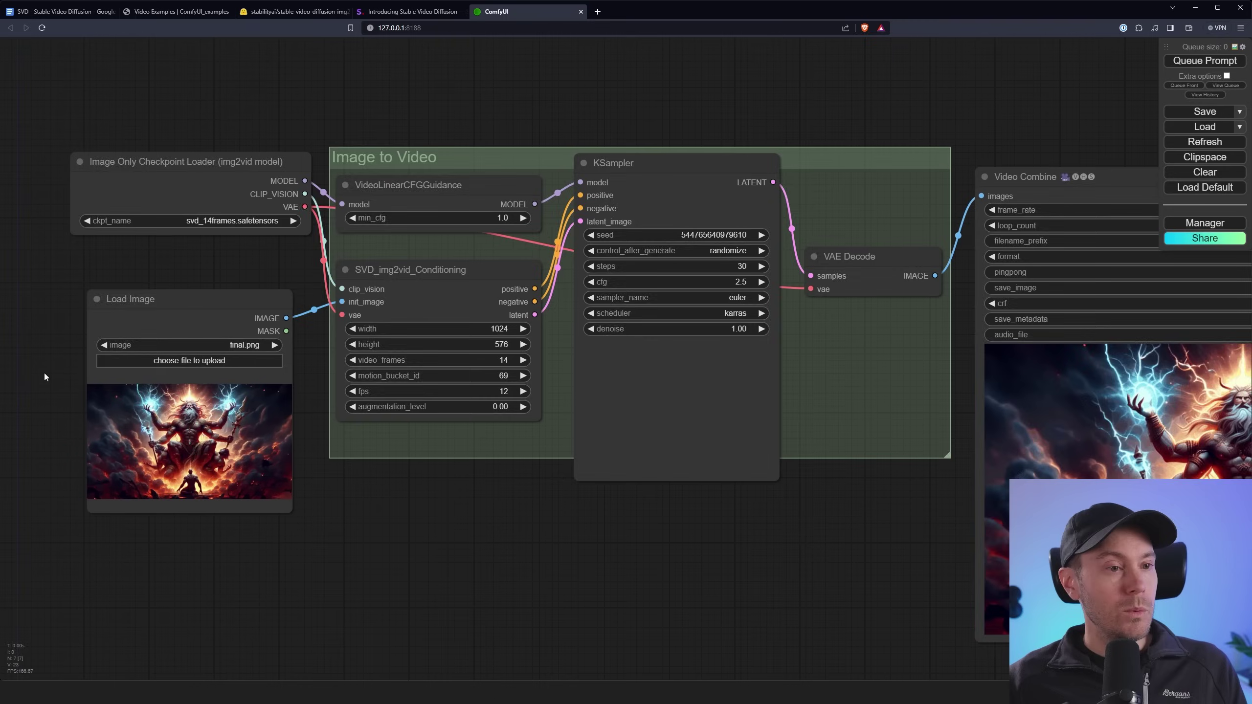
drag(44, 372, 132, 362)
scroll(132, 362, up, 5)
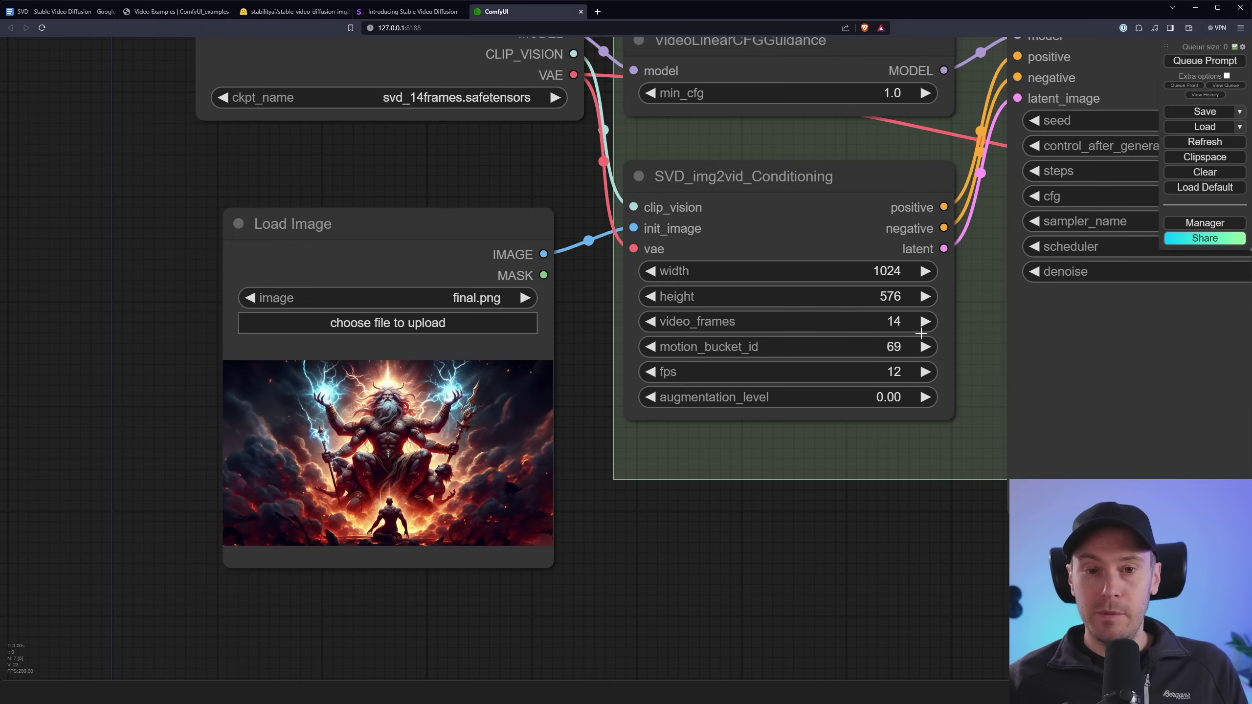
scroll(398, 326, down, 3)
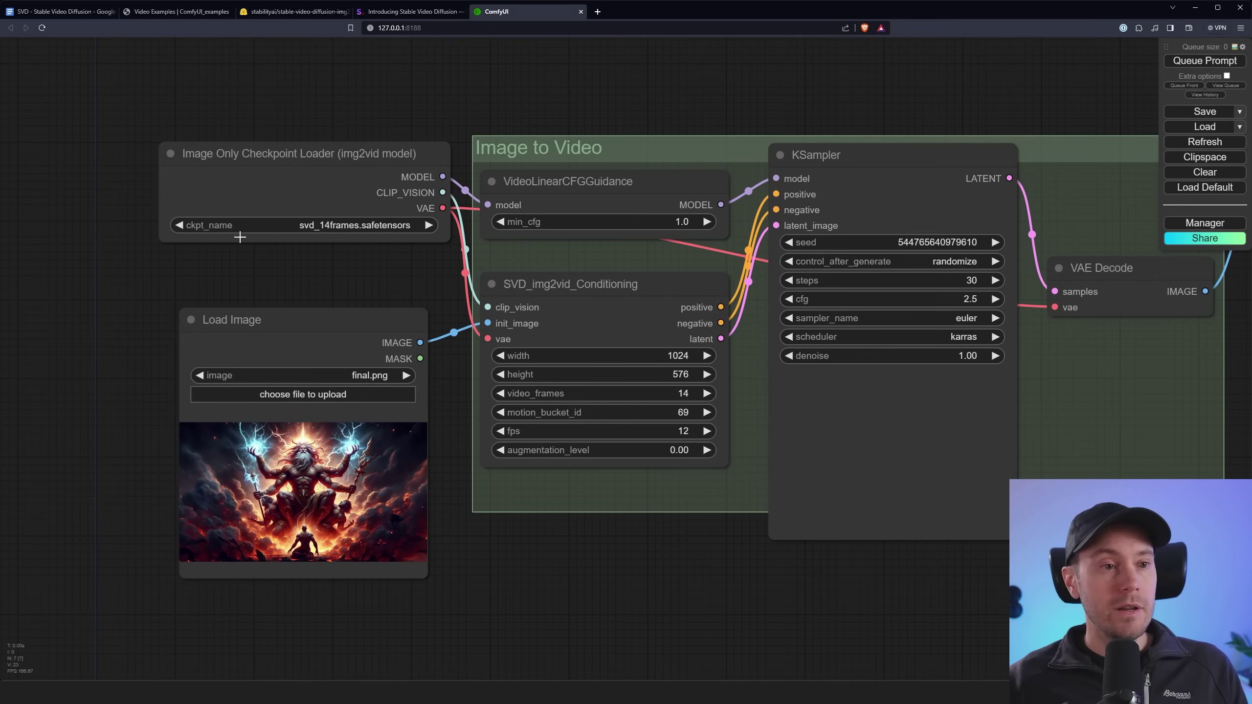
click(362, 227)
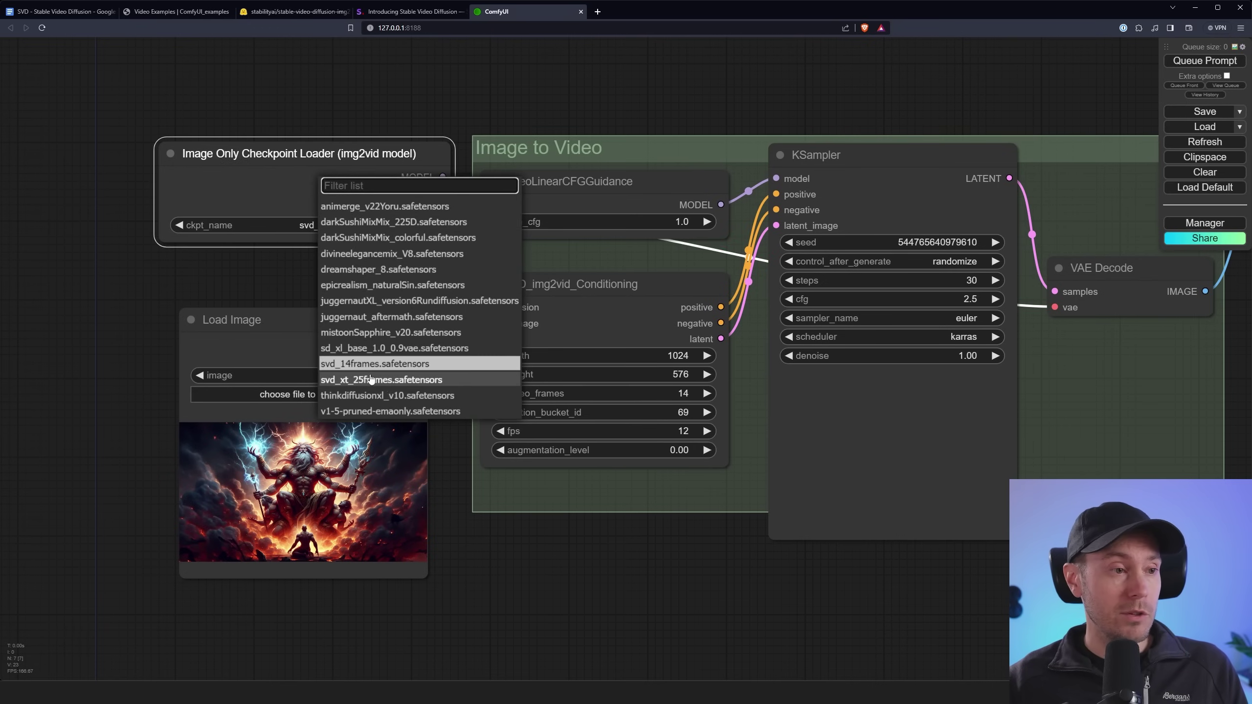
click(186, 297)
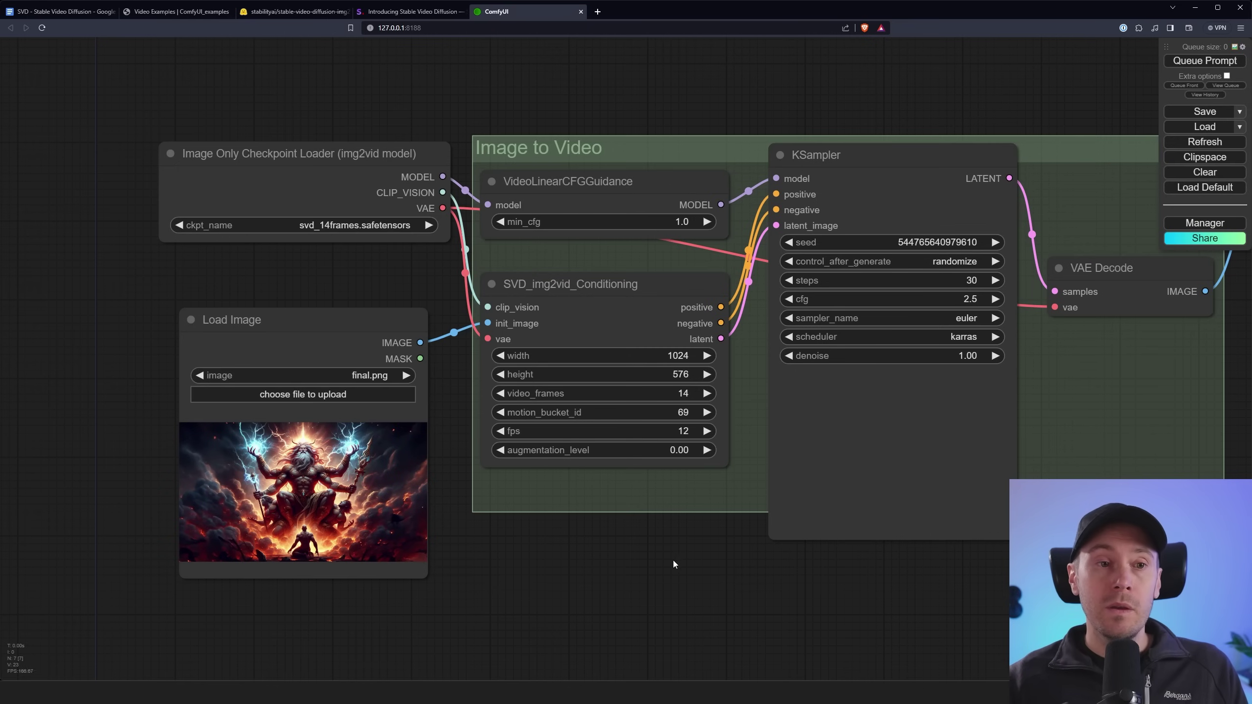
scroll(673, 560, down, 2)
drag(673, 560, 508, 512)
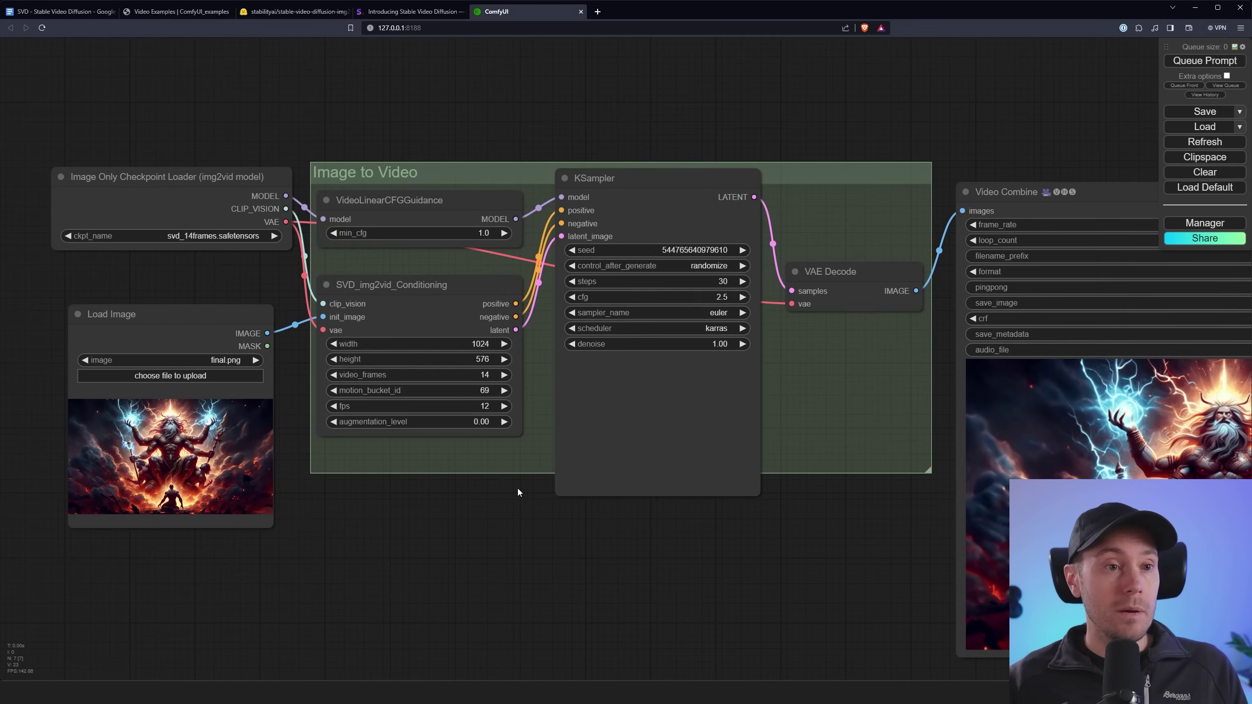
scroll(434, 488, up, 4)
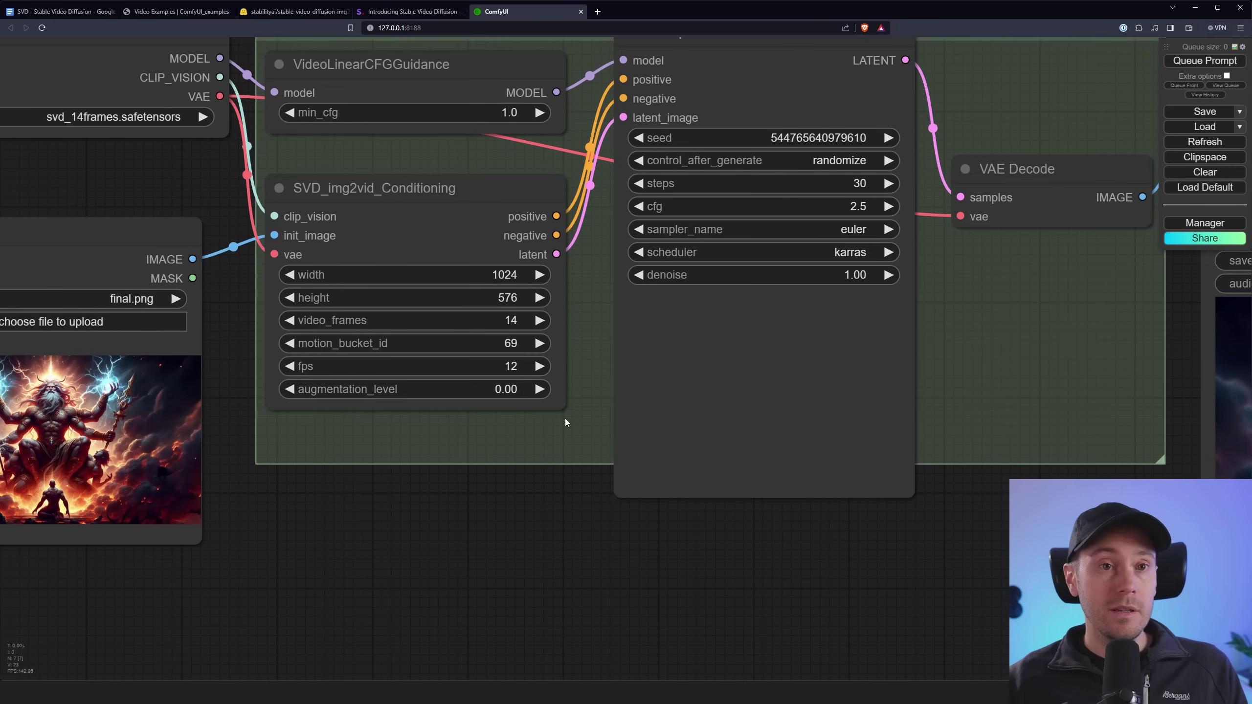
drag(545, 512, 335, 624)
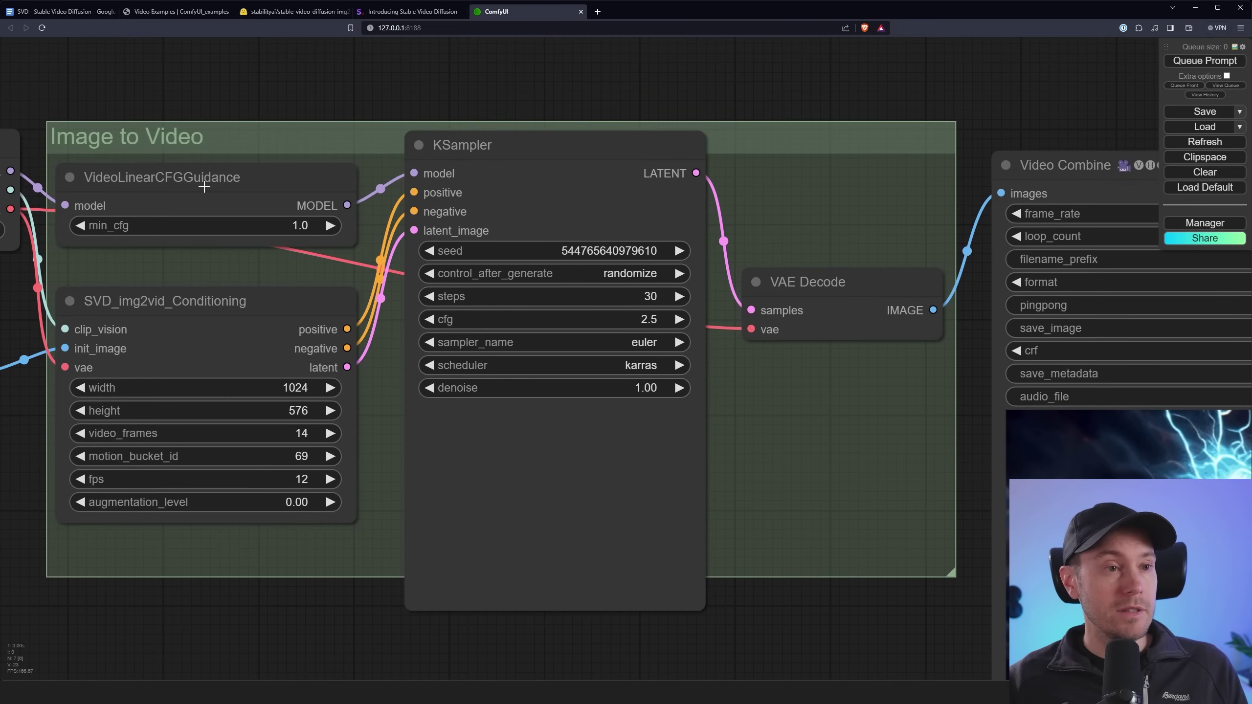
drag(845, 101, 300, 79)
scroll(508, 94, down, 3)
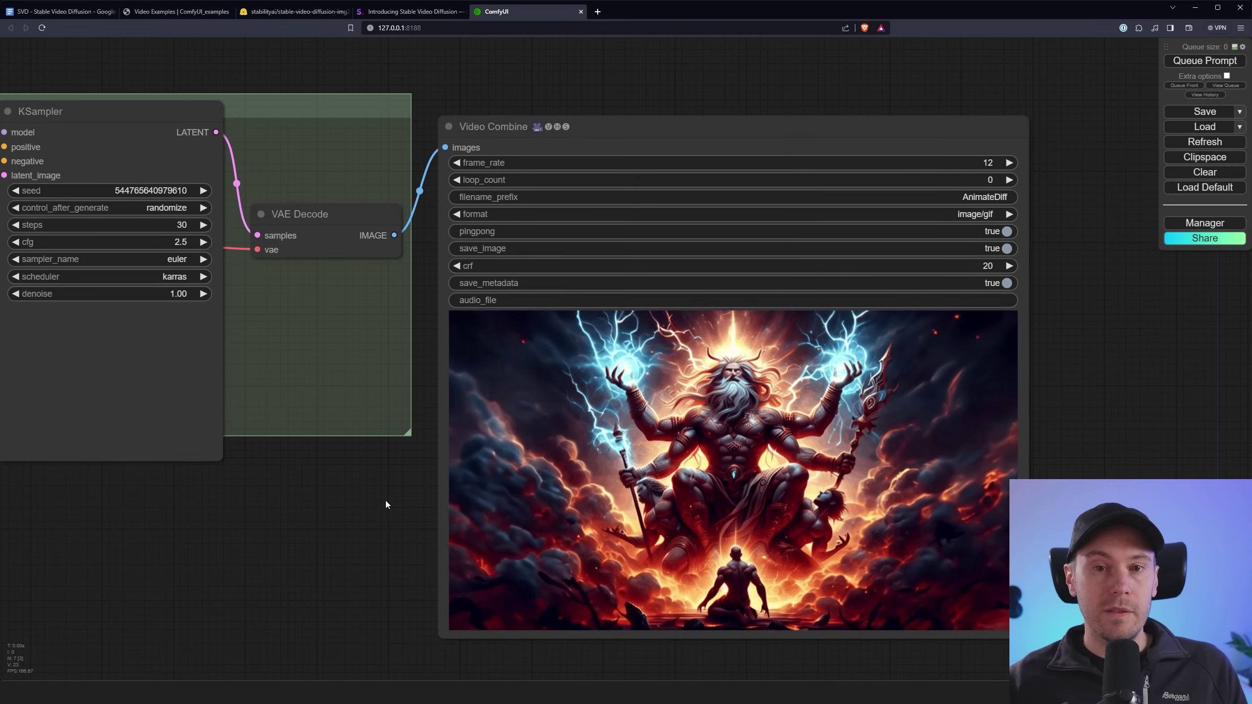
scroll(383, 499, down, 2)
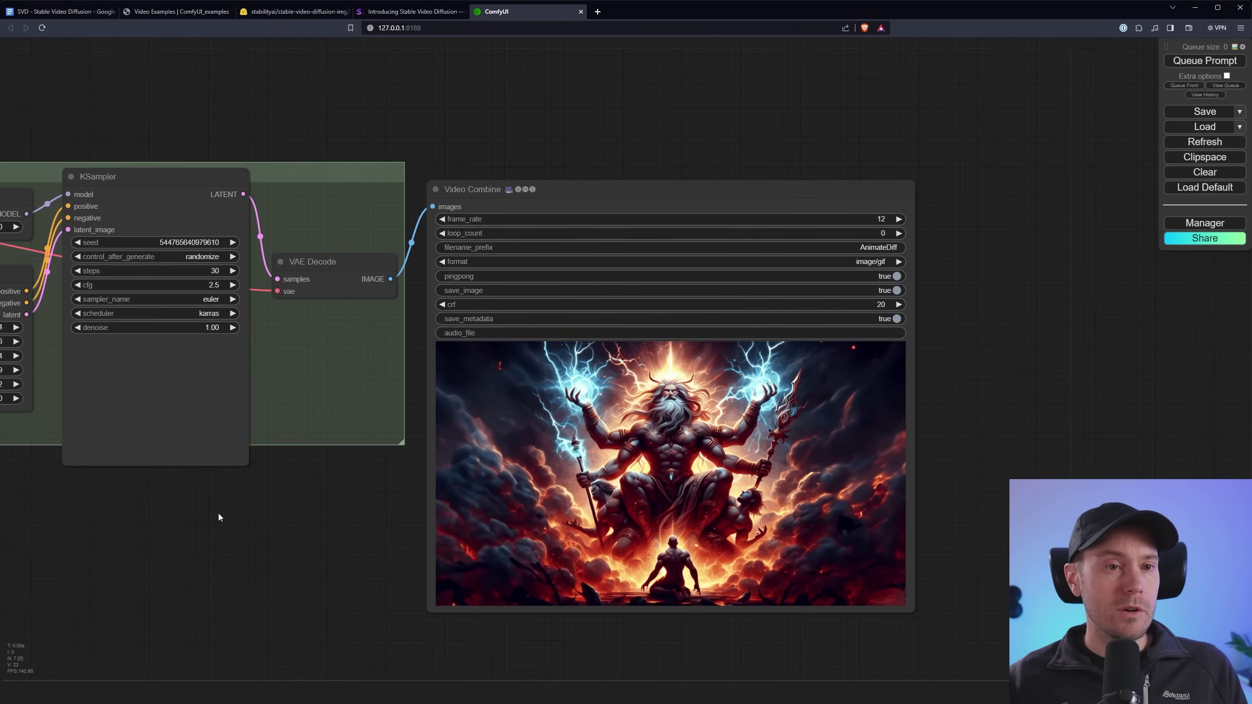
drag(233, 513, 413, 509)
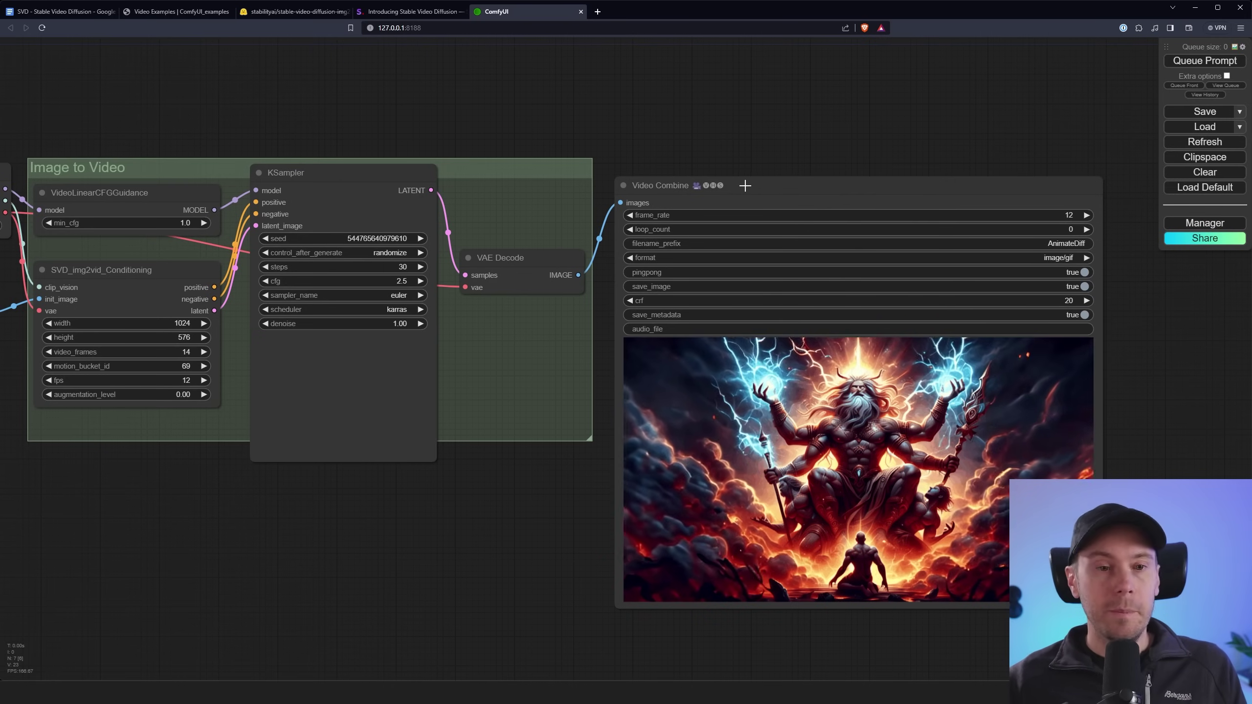
scroll(745, 185, up, 2)
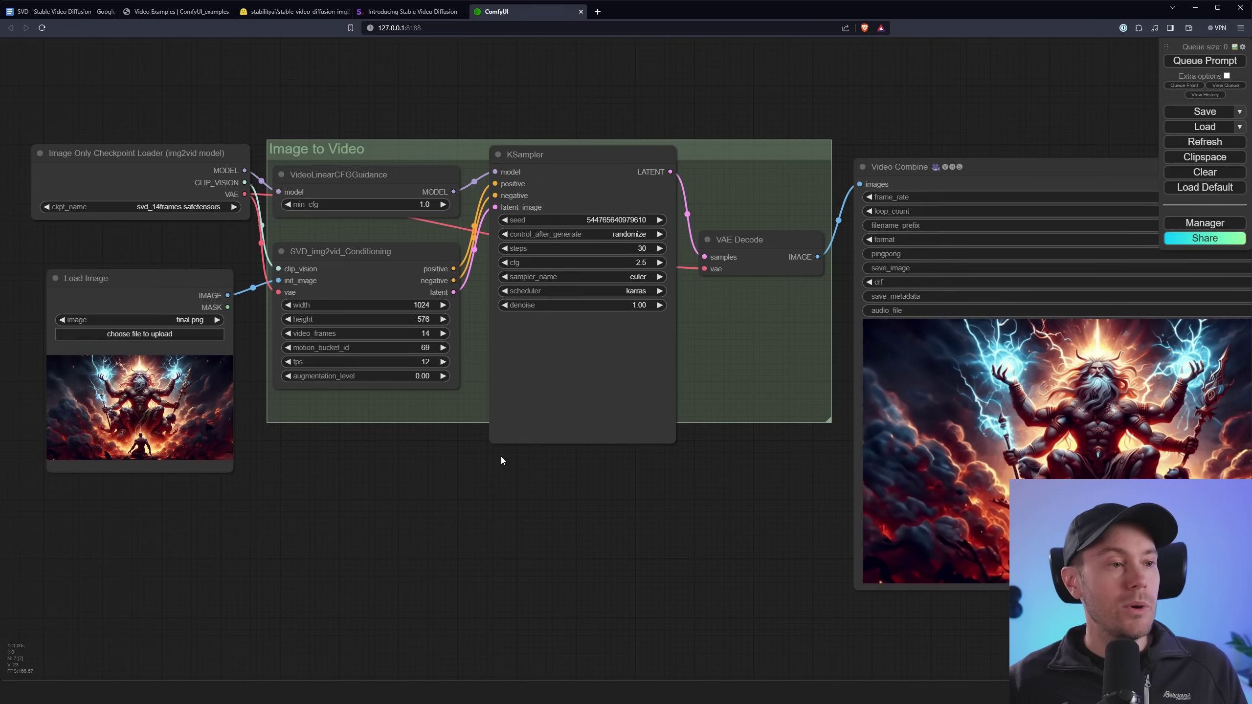
Check the Hugging Face file listings of the stable-video-diffusion-img2vid-xt and img2vid repositories.
click(294, 11)
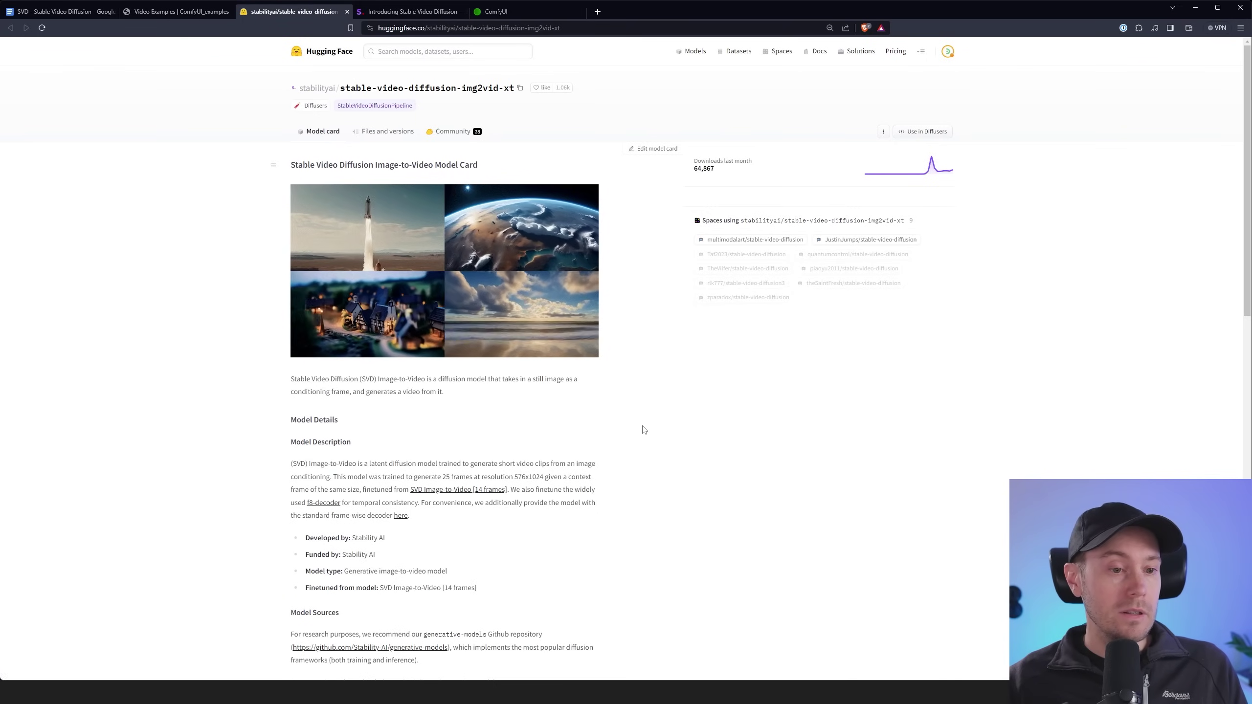
scroll(642, 430, down, 6)
scroll(635, 429, up, 6)
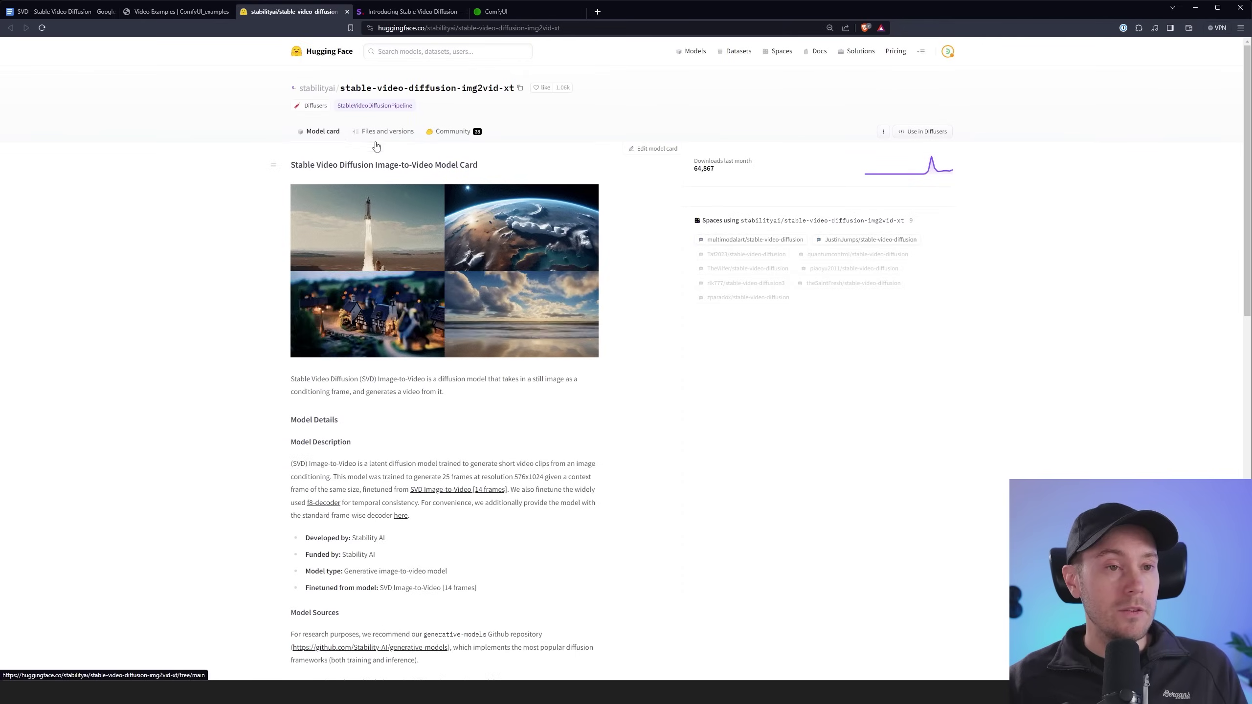
click(378, 142)
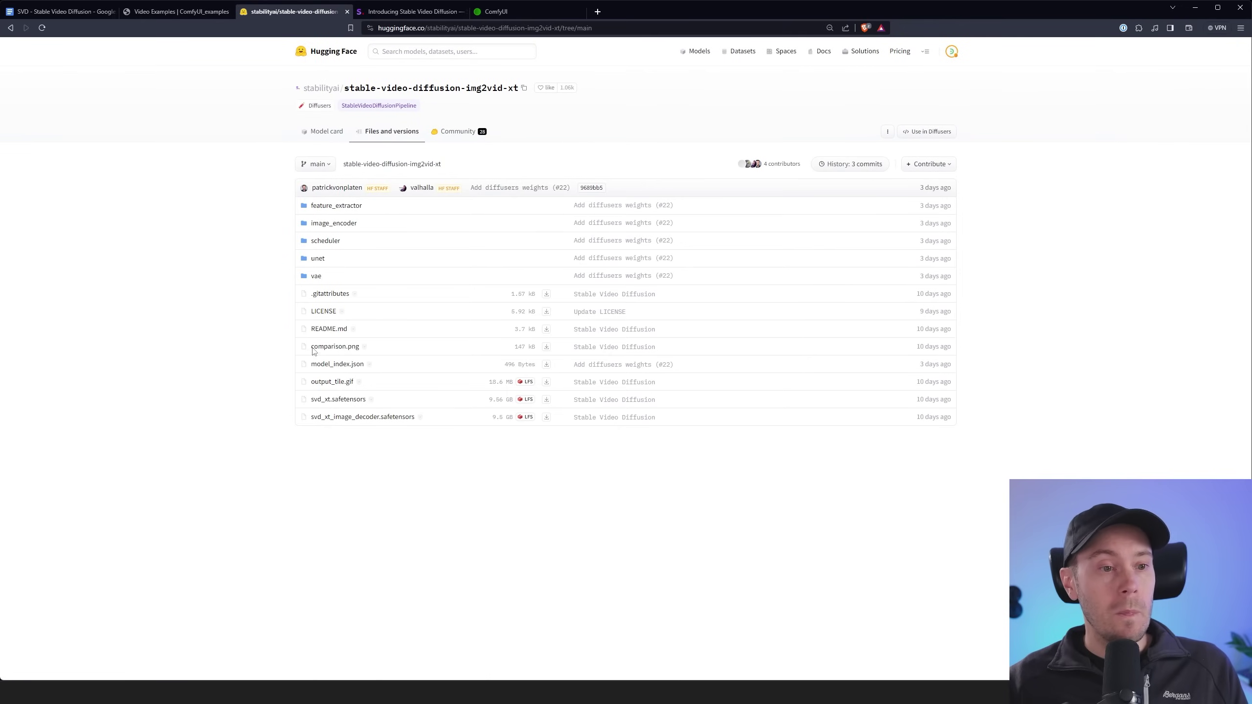
key(ctrl+plus)
key(ctrl+plus)
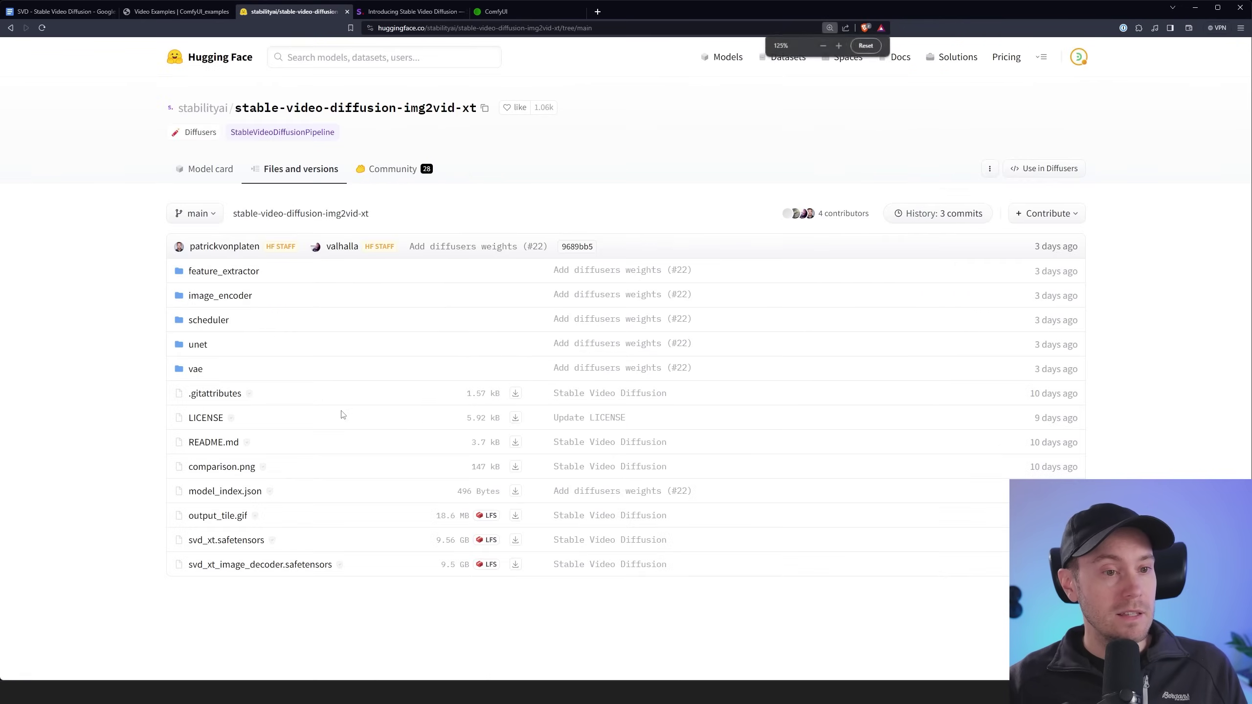
key(ctrl+plus)
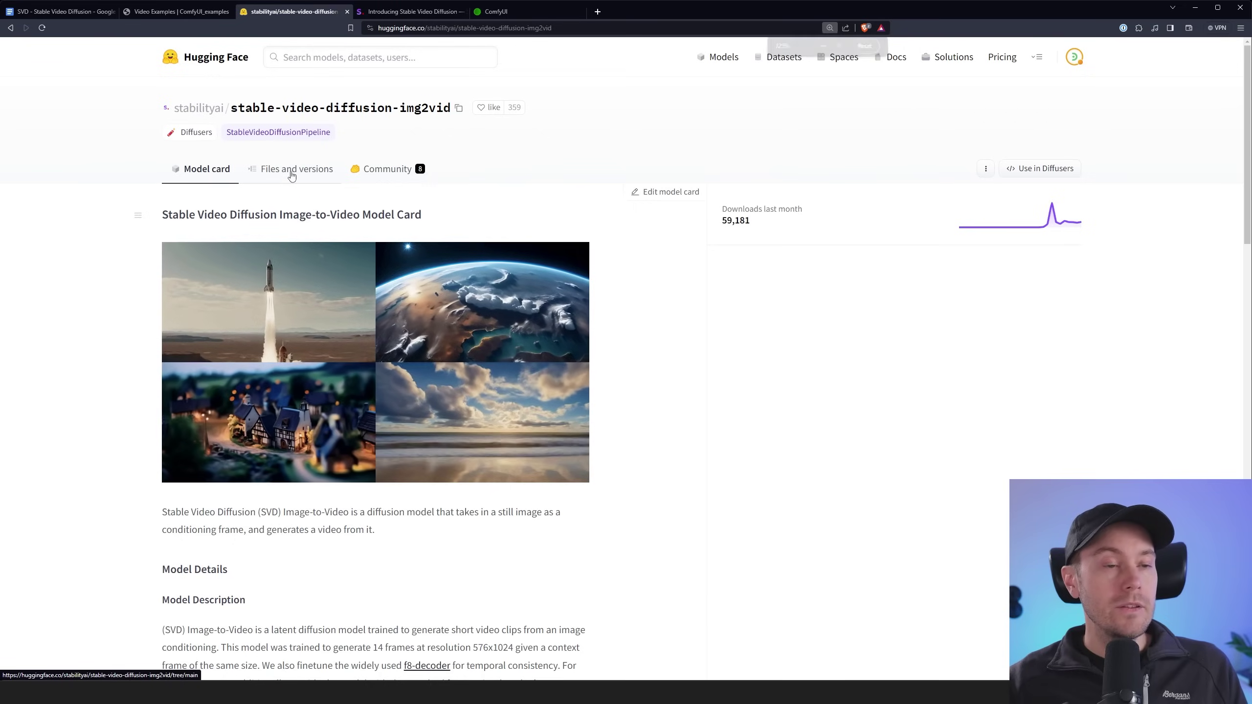
click(294, 168)
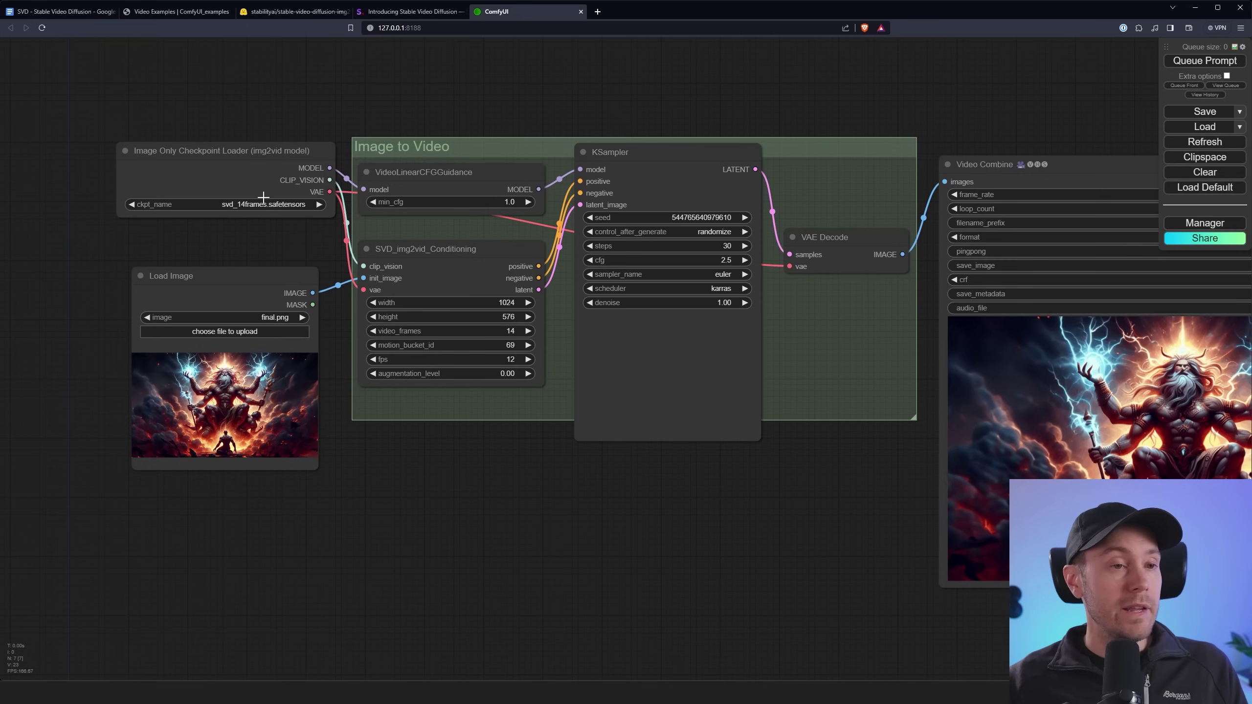
click(263, 202)
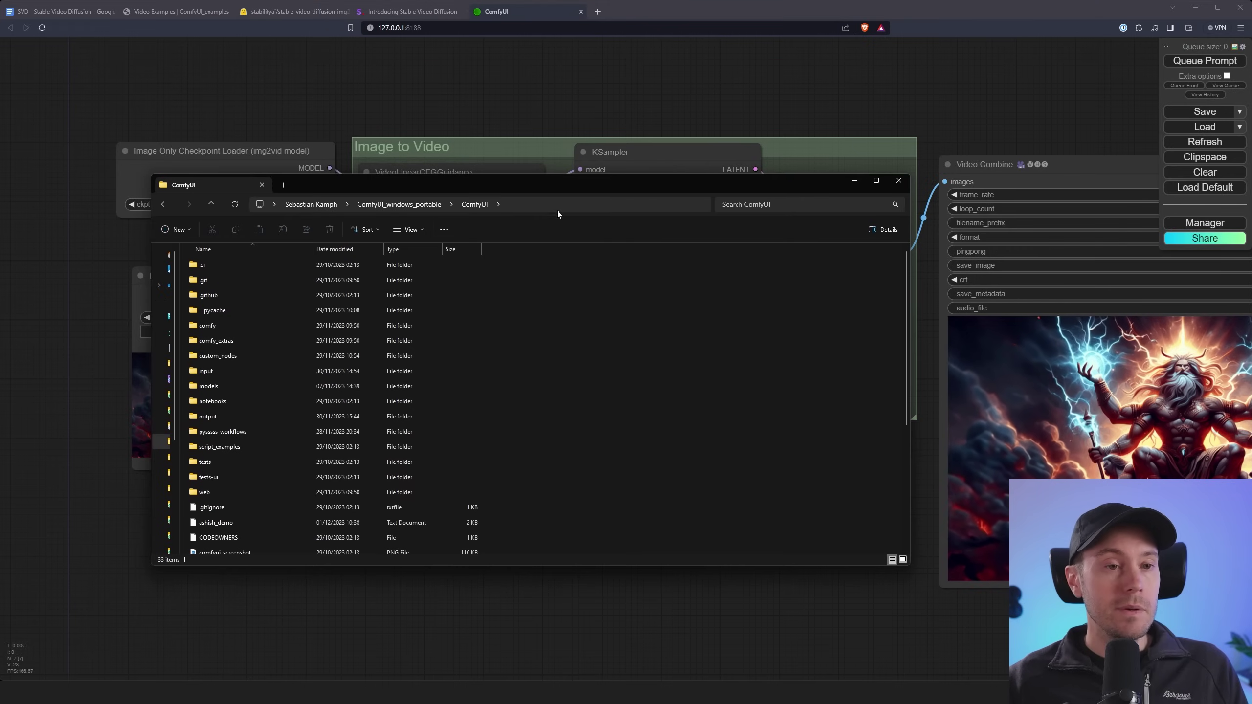
double_click(209, 387)
double_click(215, 265)
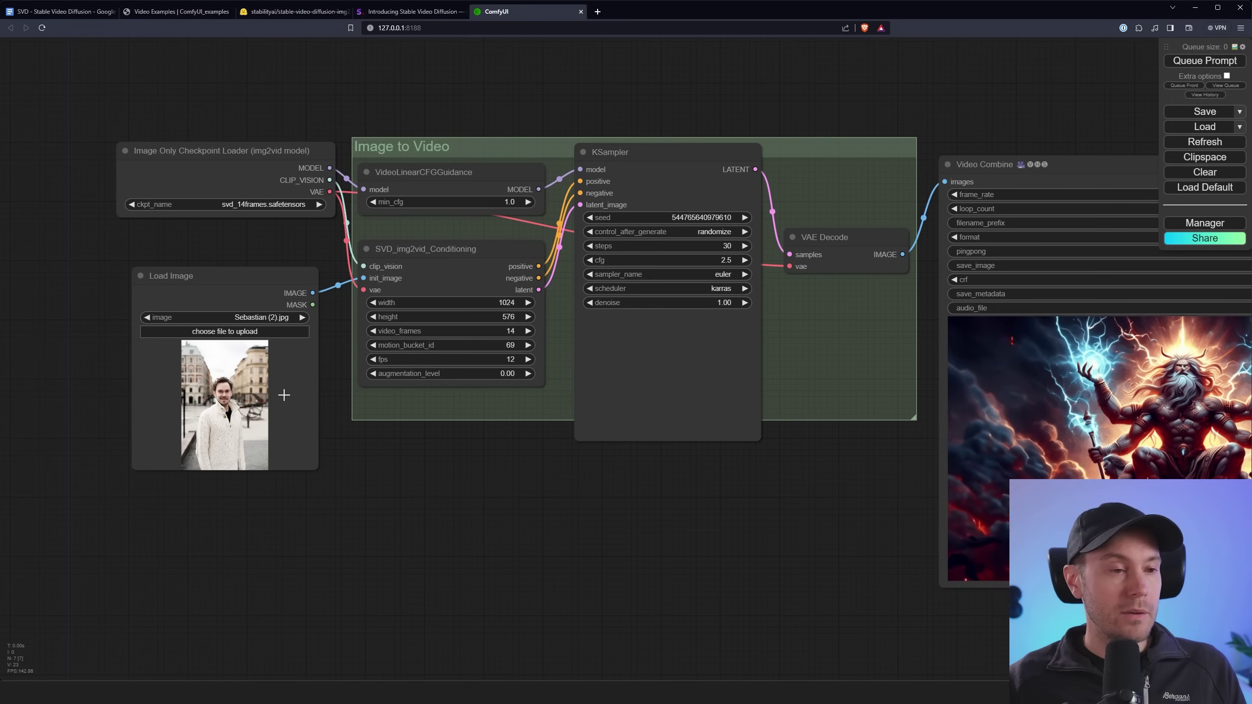
Set the SVD_img2vid_Conditioning width to 576 for a square 576×576 portrait video.
click(512, 302)
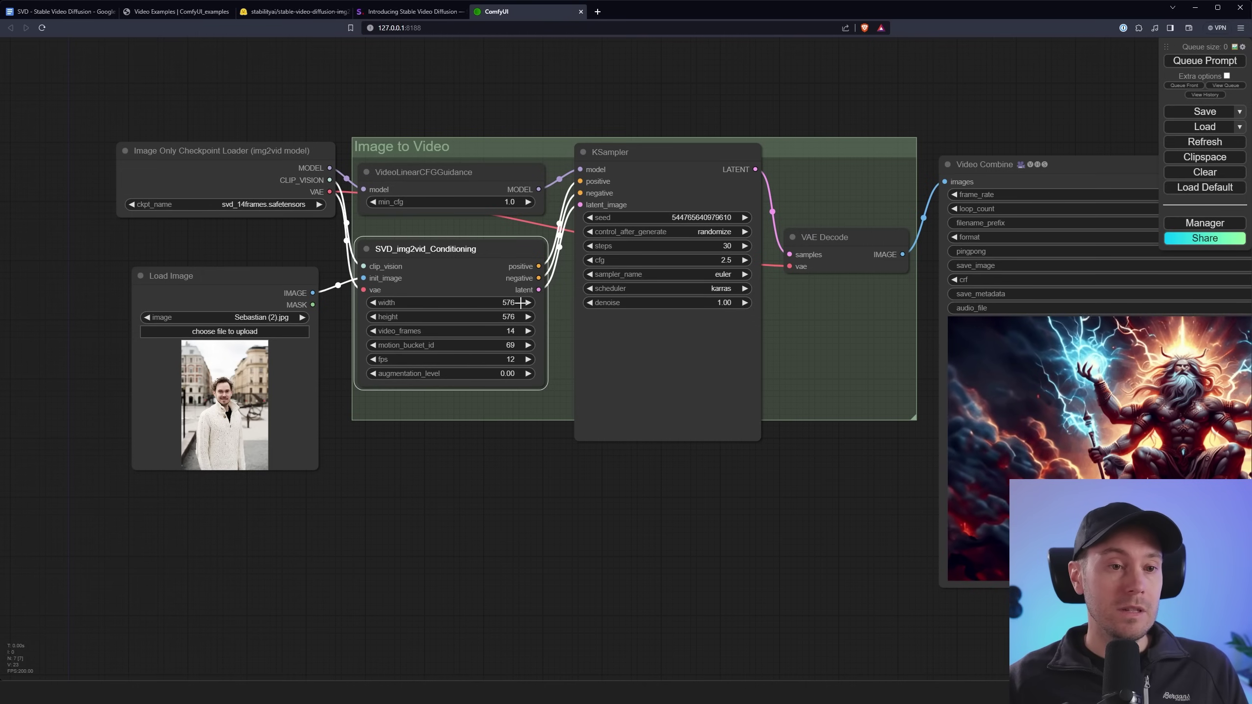
drag(446, 286, 310, 300)
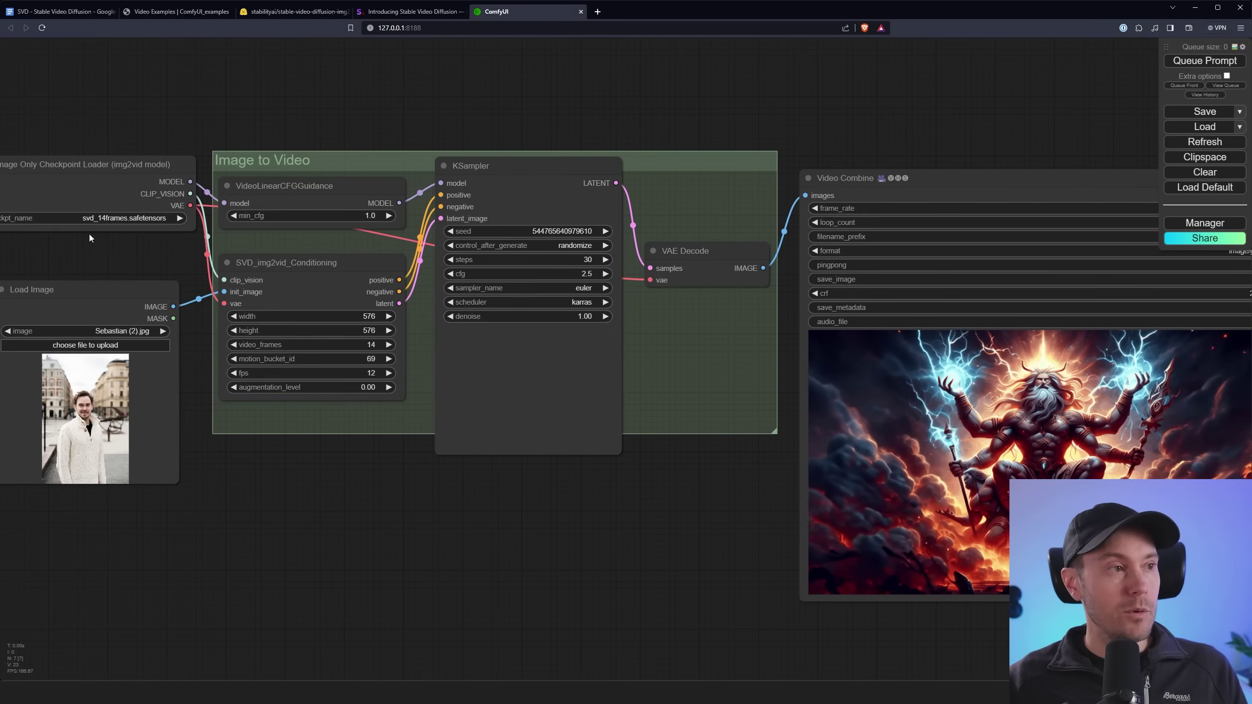
drag(92, 237, 129, 242)
scroll(178, 274, up, 5)
scroll(217, 294, up, 1)
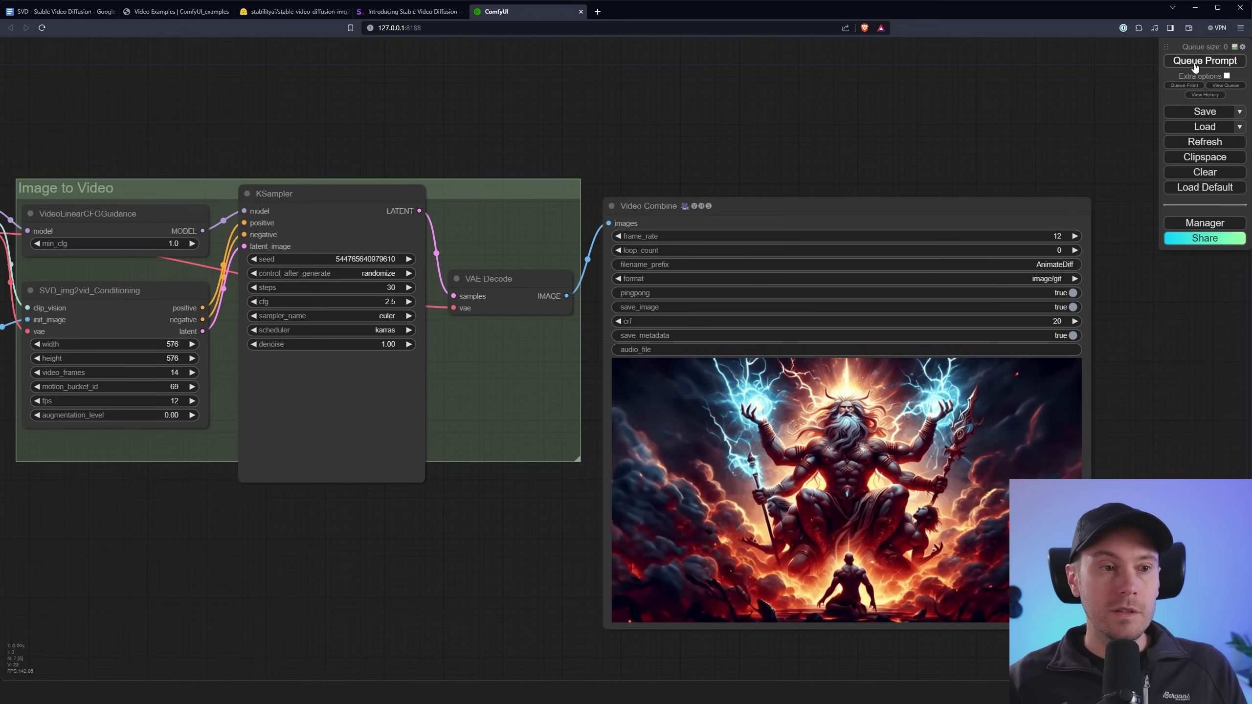
Queue the portrait img2vid generation and bring the sampler and finished video preview into view.
click(1194, 67)
drag(431, 144, 639, 126)
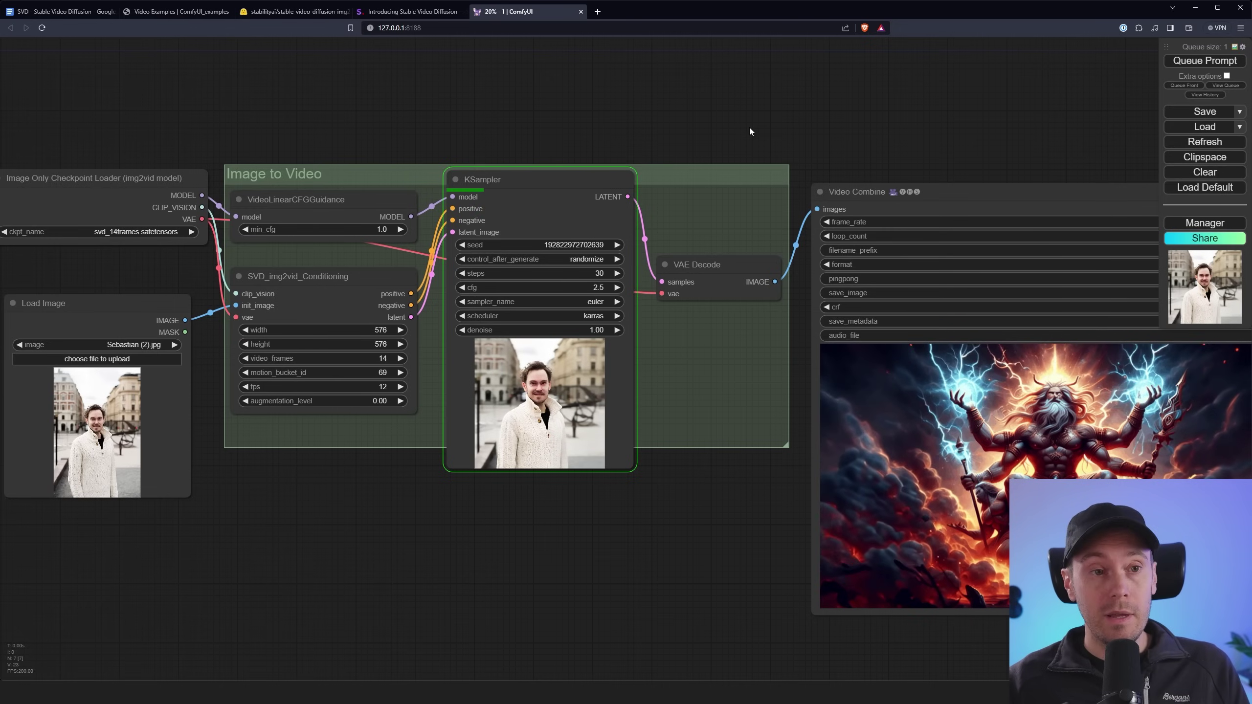
scroll(749, 137, up, 2)
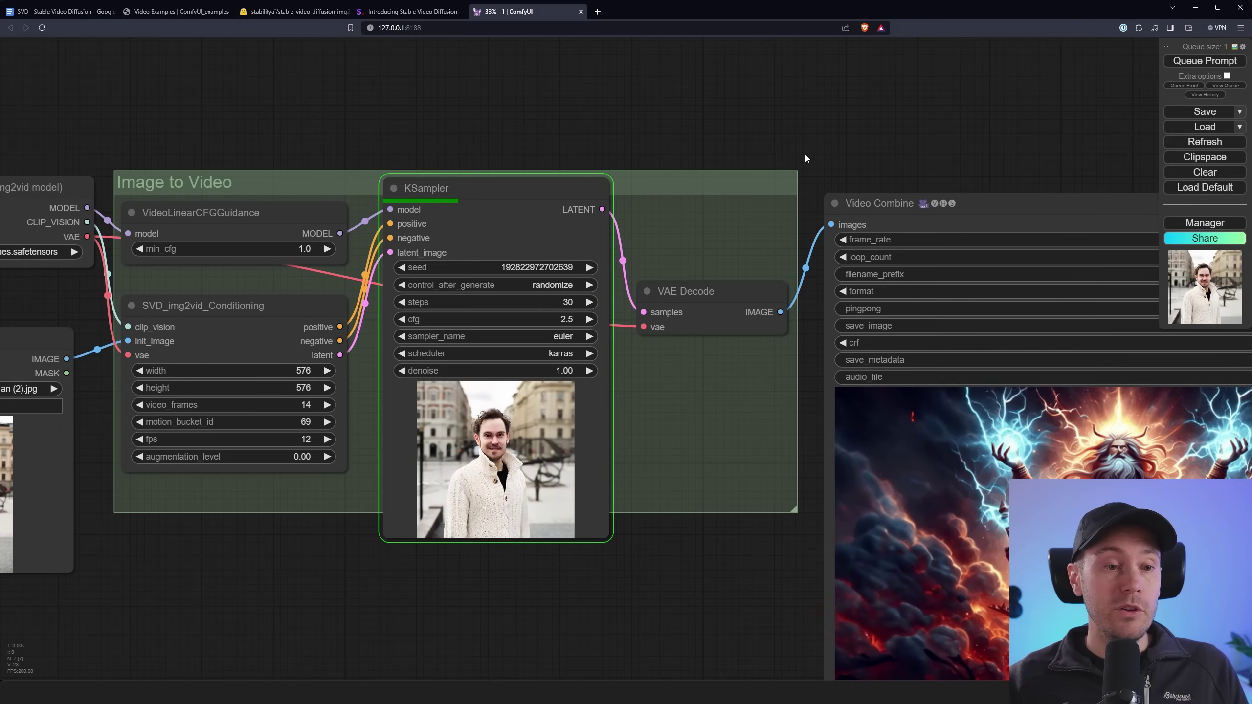
drag(806, 155, 616, 106)
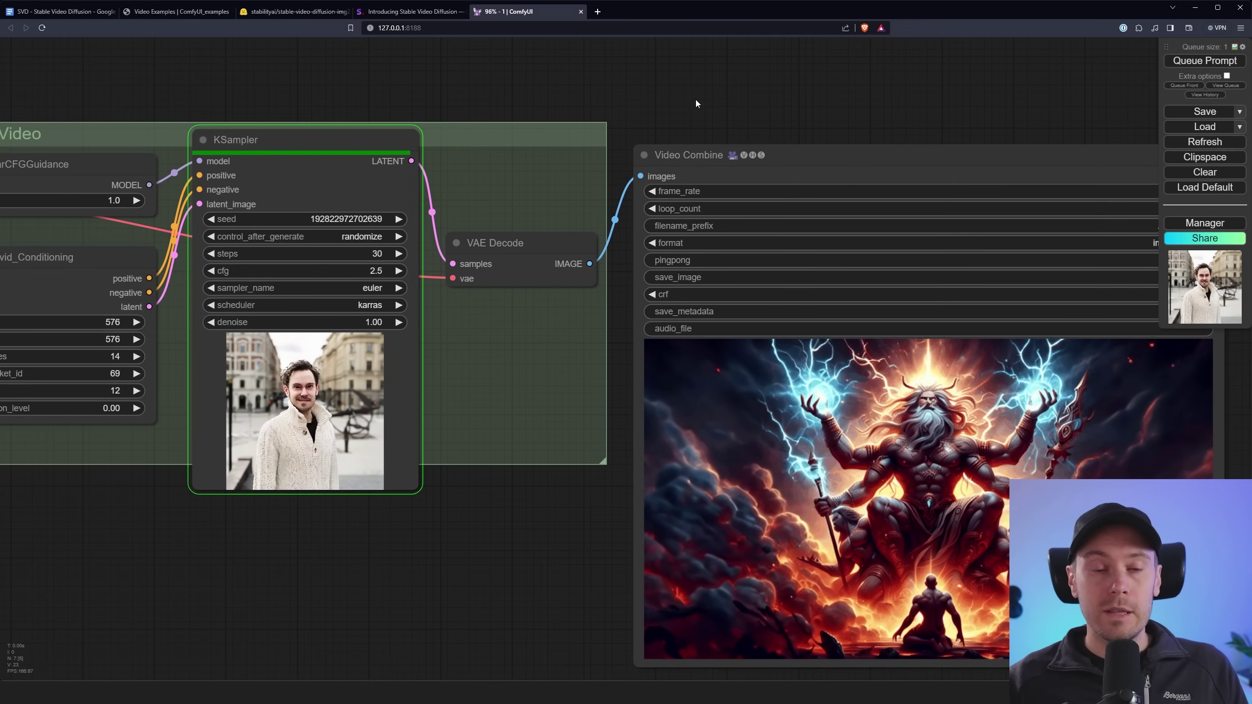
scroll(307, 555, down, 2)
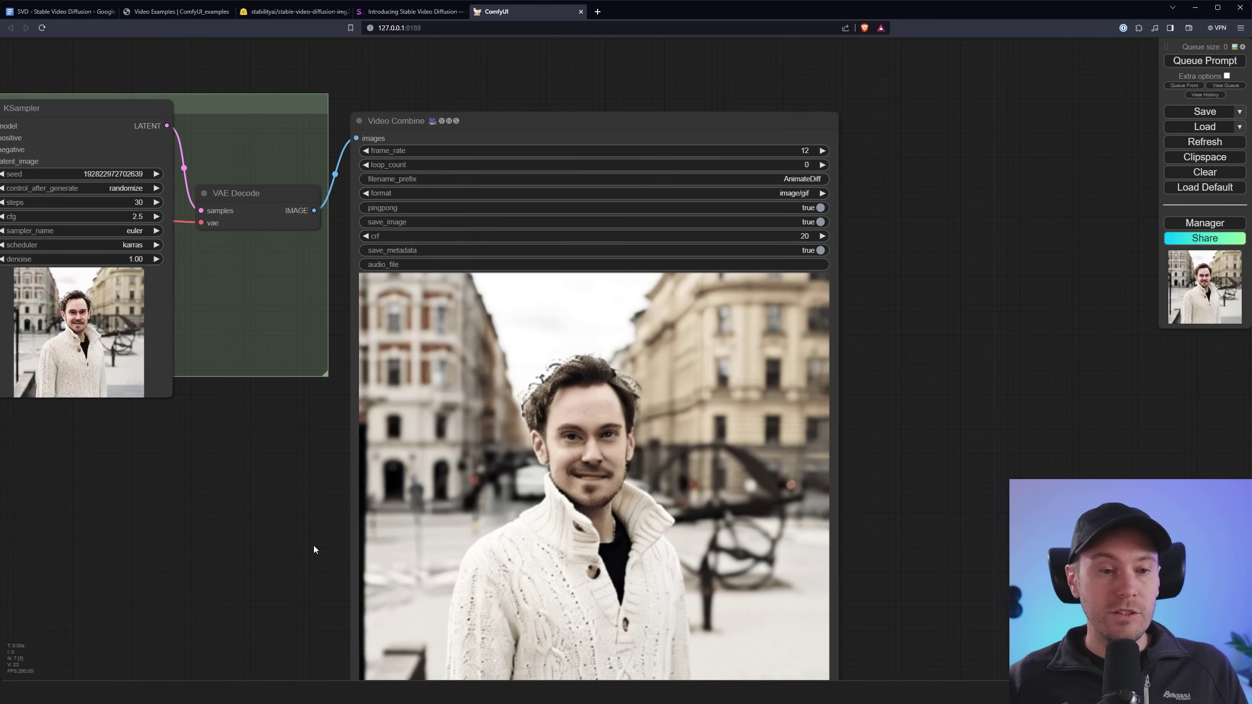
drag(307, 555, 390, 415)
scroll(389, 414, down, 3)
scroll(783, 313, up, 4)
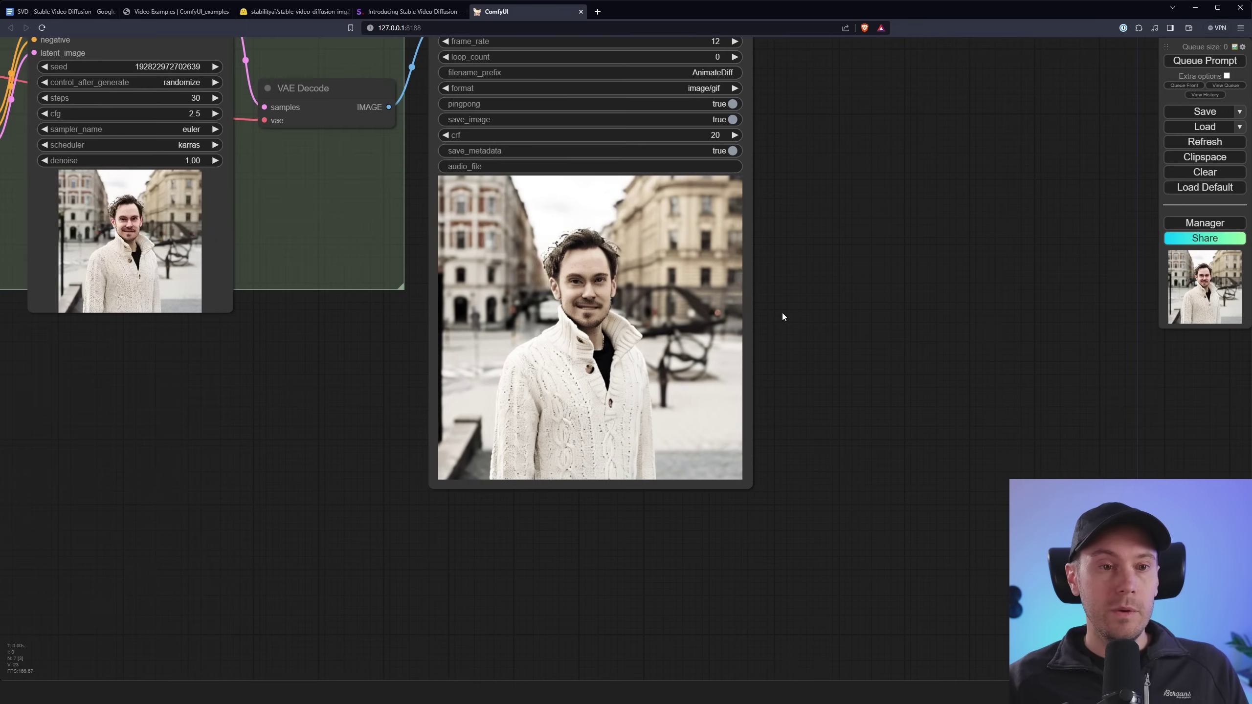
Inspect the uploaded photo, the conditioning and sampler settings, and the finished GIF preview.
drag(124, 382, 522, 394)
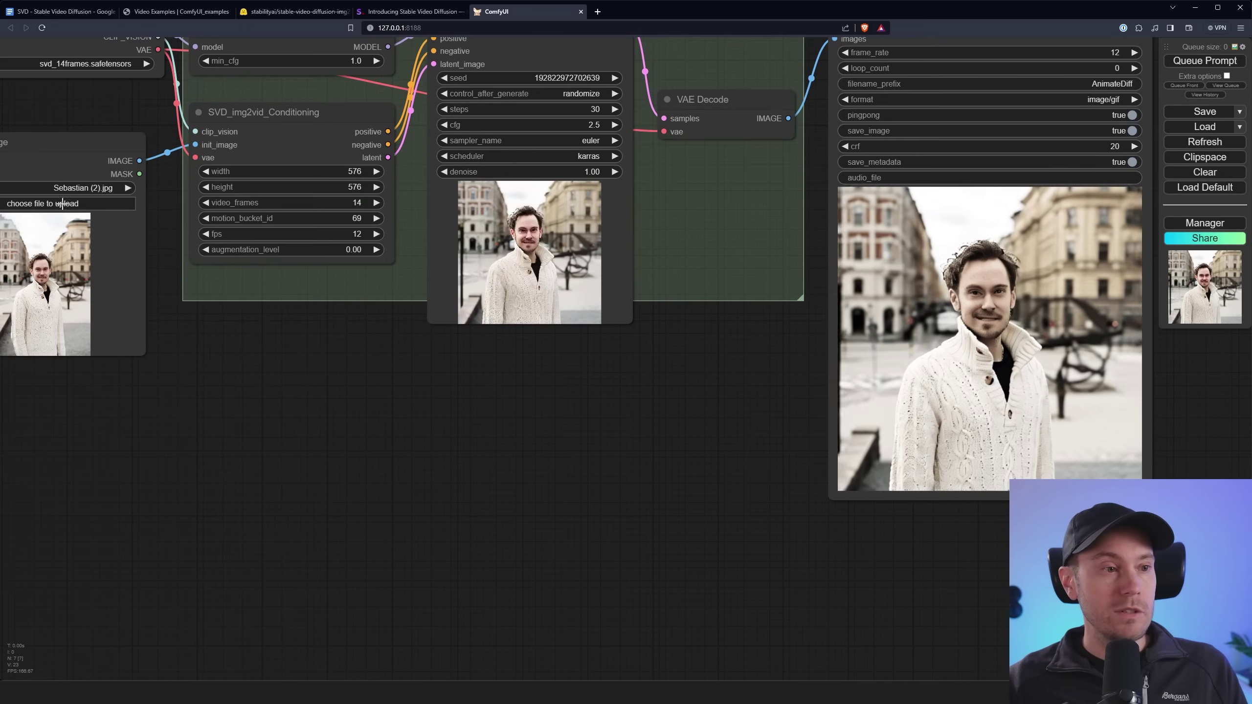
scroll(173, 347, up, 5)
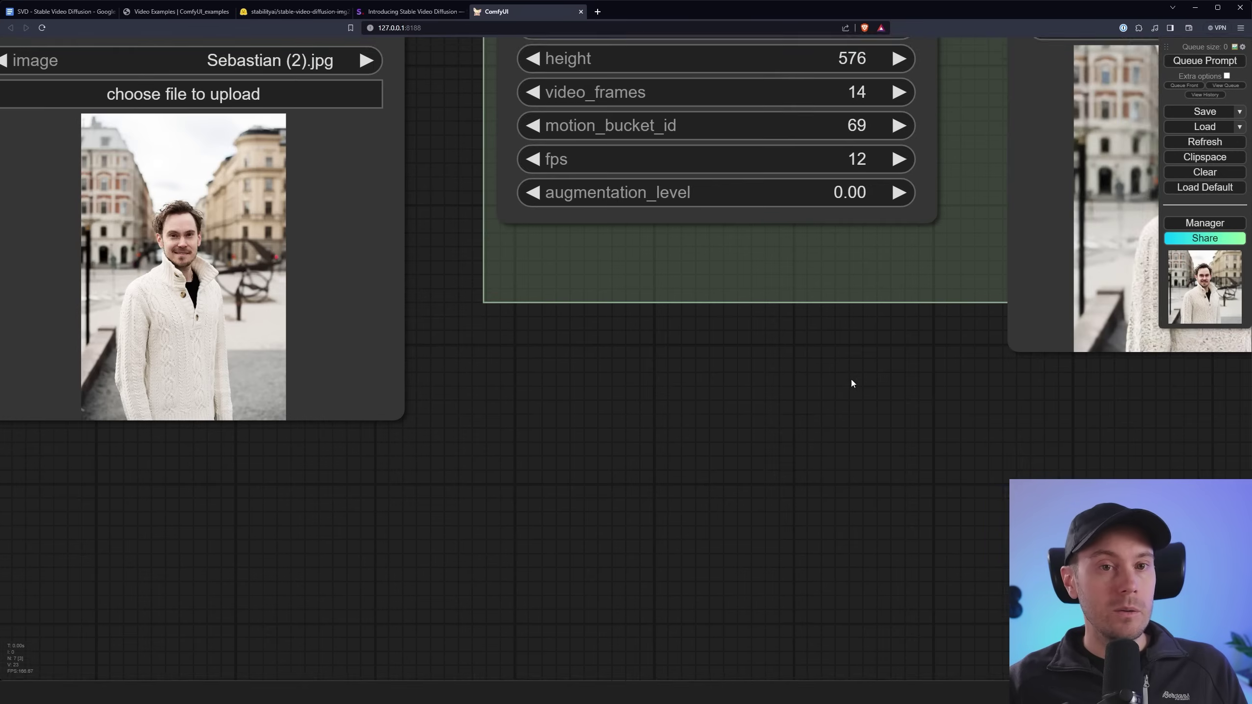
drag(740, 413, 582, 420)
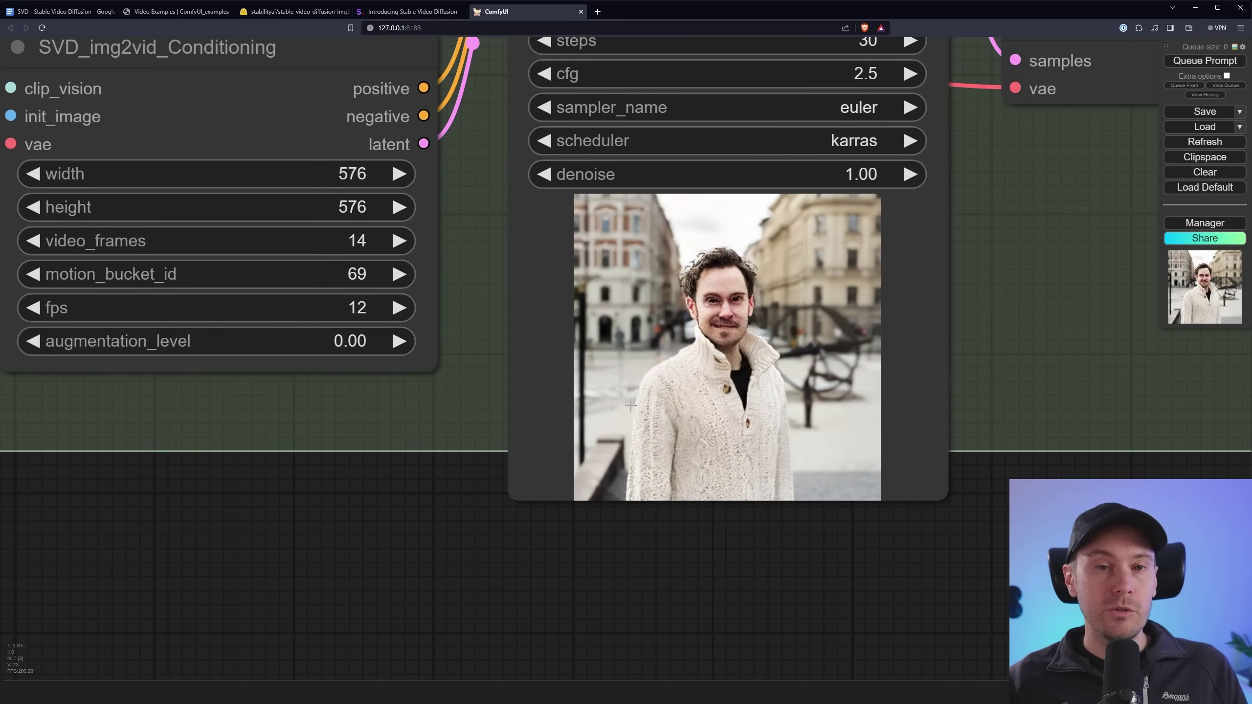
scroll(956, 556, down, 3)
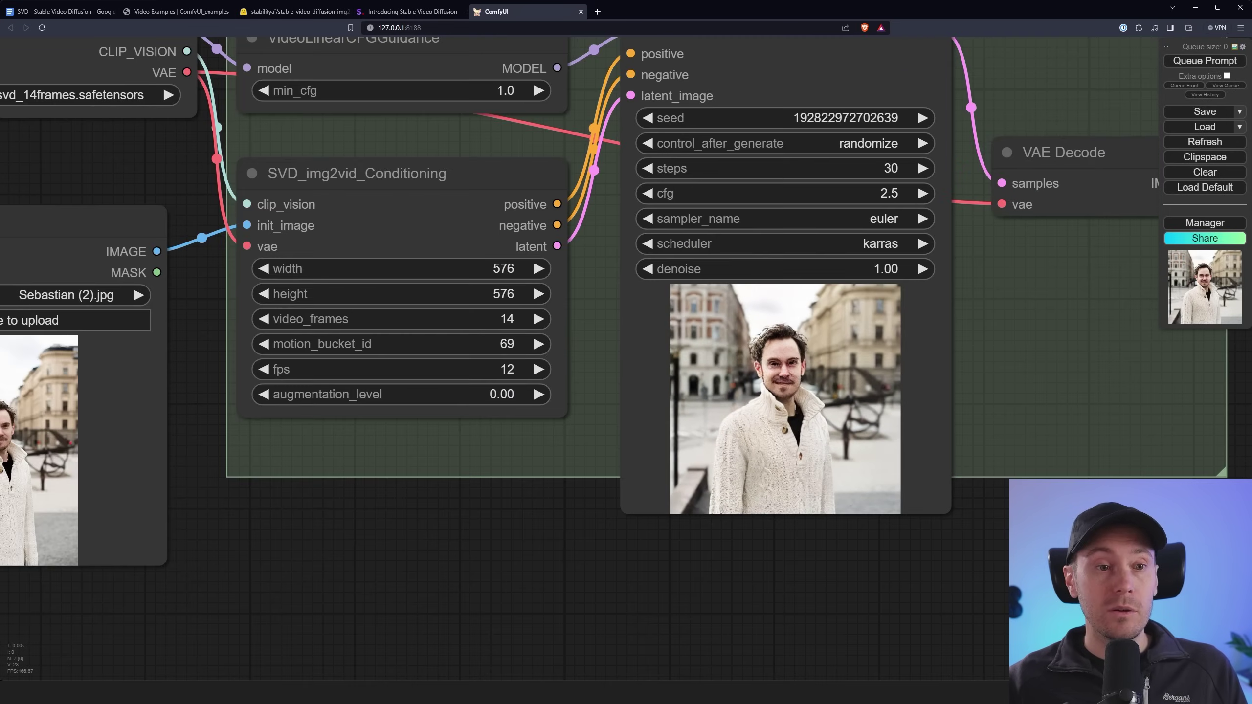
scroll(292, 408, up, 3)
drag(948, 555, 302, 415)
scroll(292, 414, down, 1)
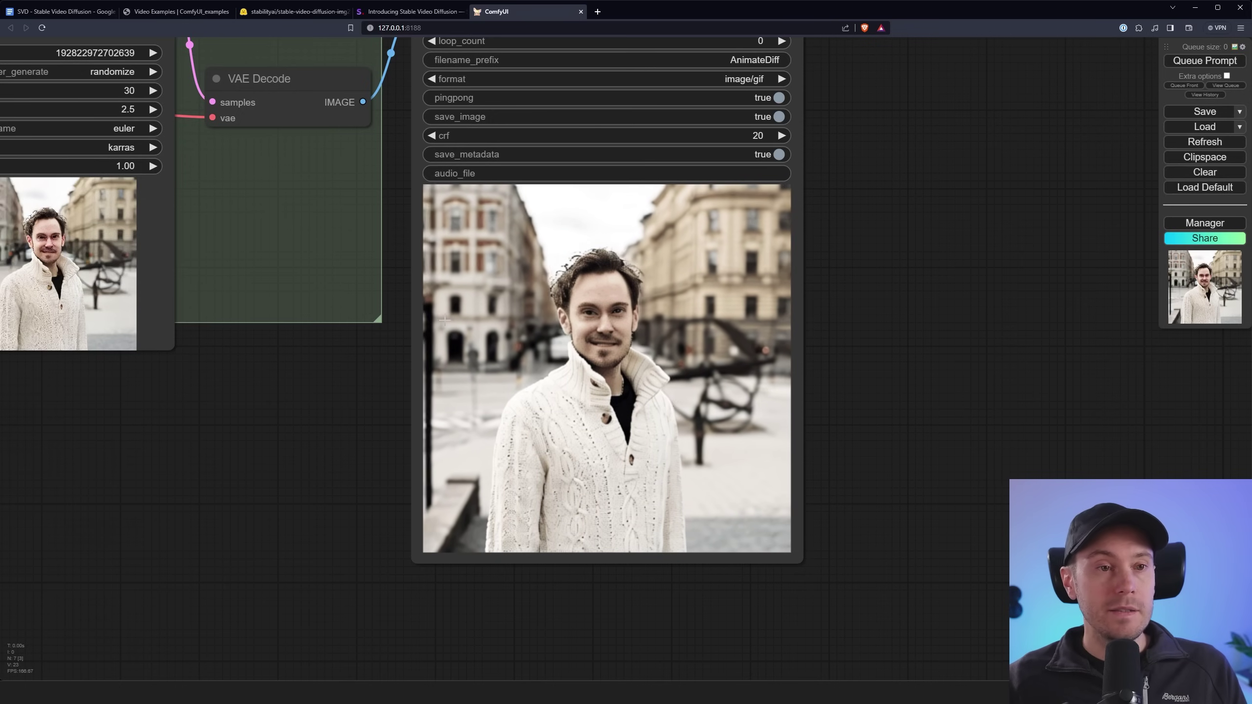
Switch the KSampler sampler to dpmpp_2m and queue a new video generation.
drag(194, 373, 622, 548)
scroll(622, 548, up, 3)
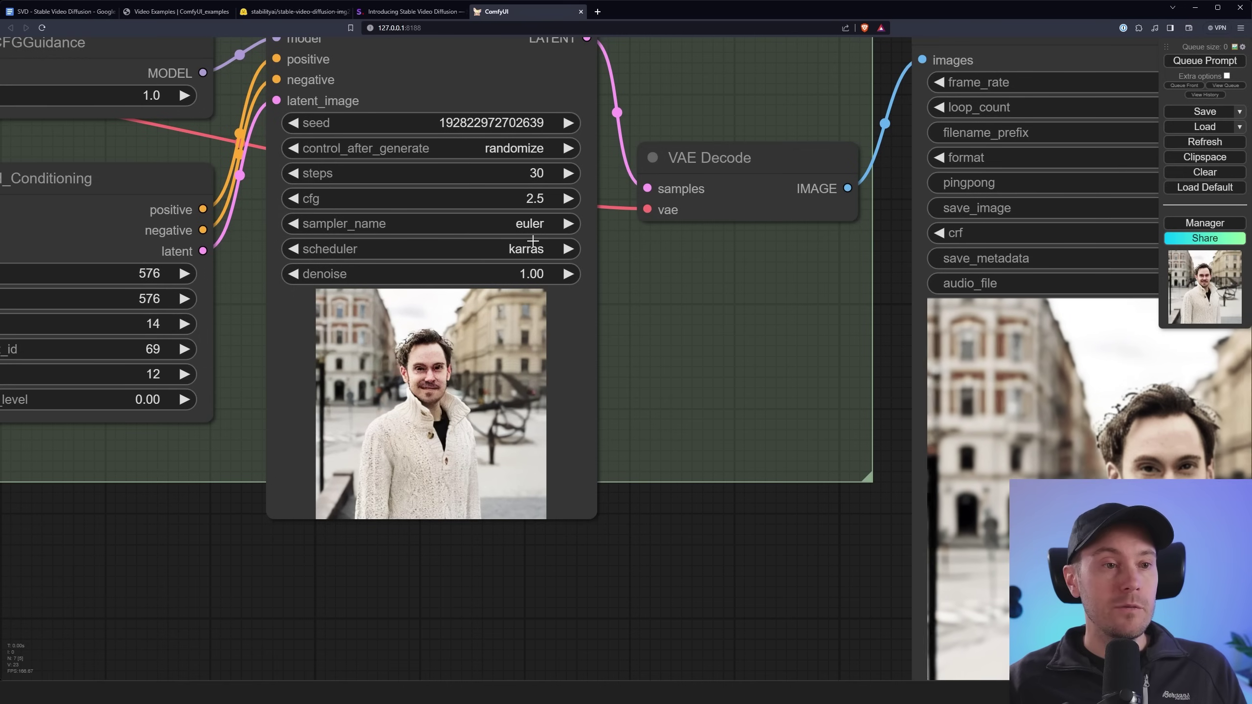
drag(572, 291, 873, 311)
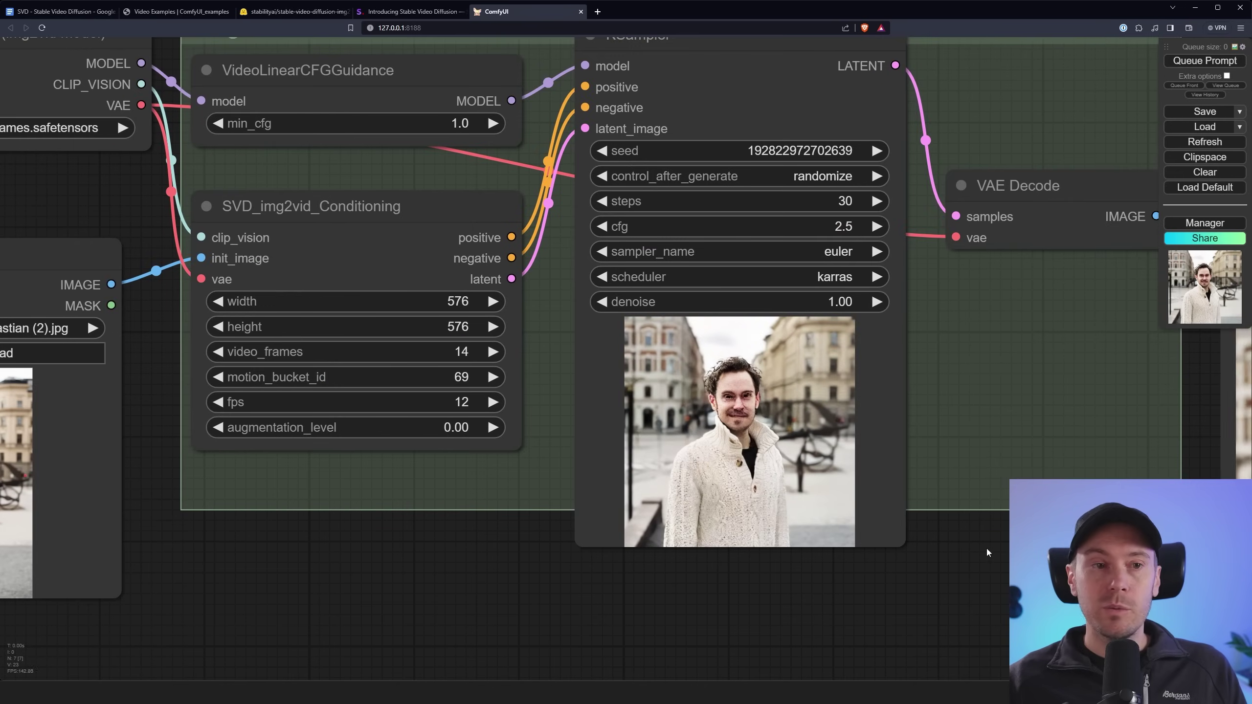
drag(983, 557, 1023, 560)
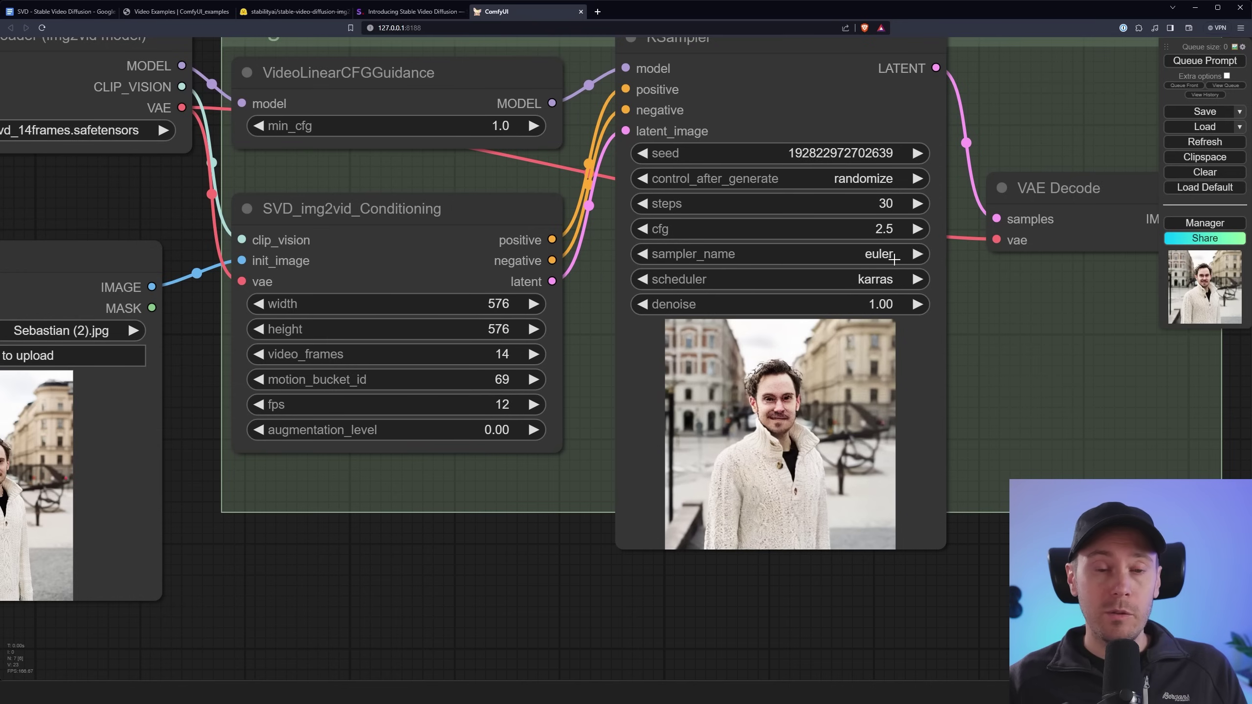
click(890, 254)
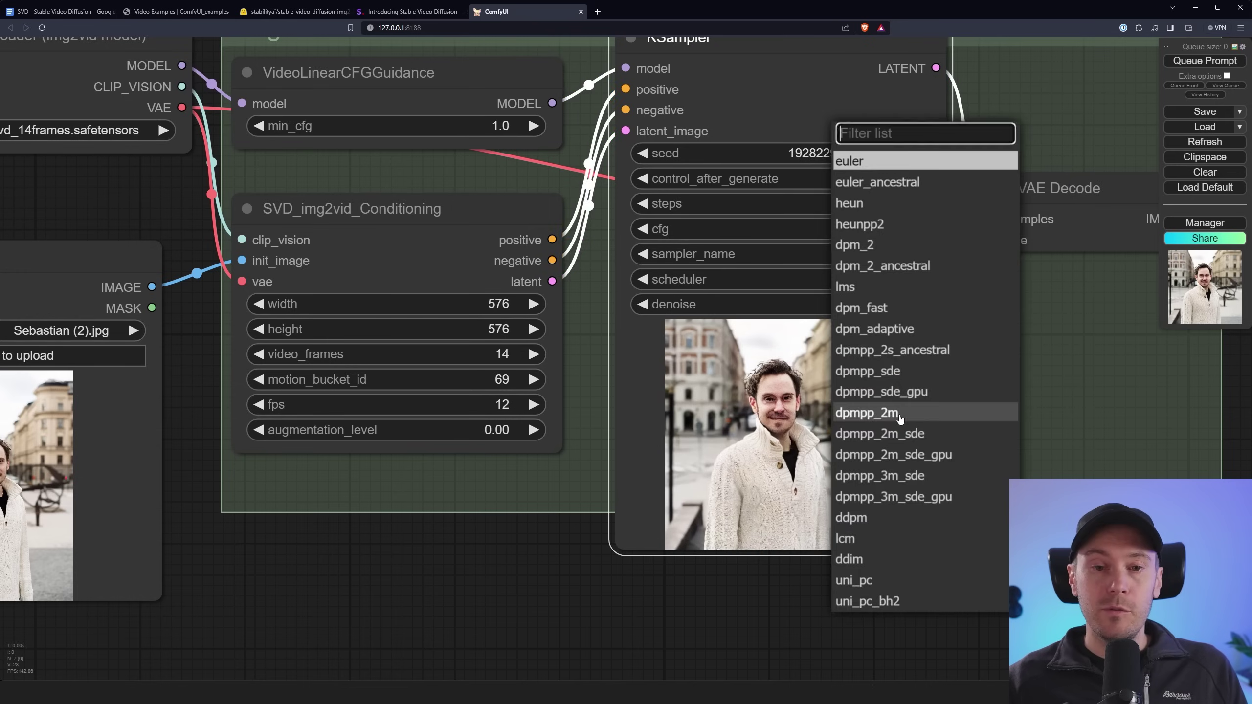
click(876, 337)
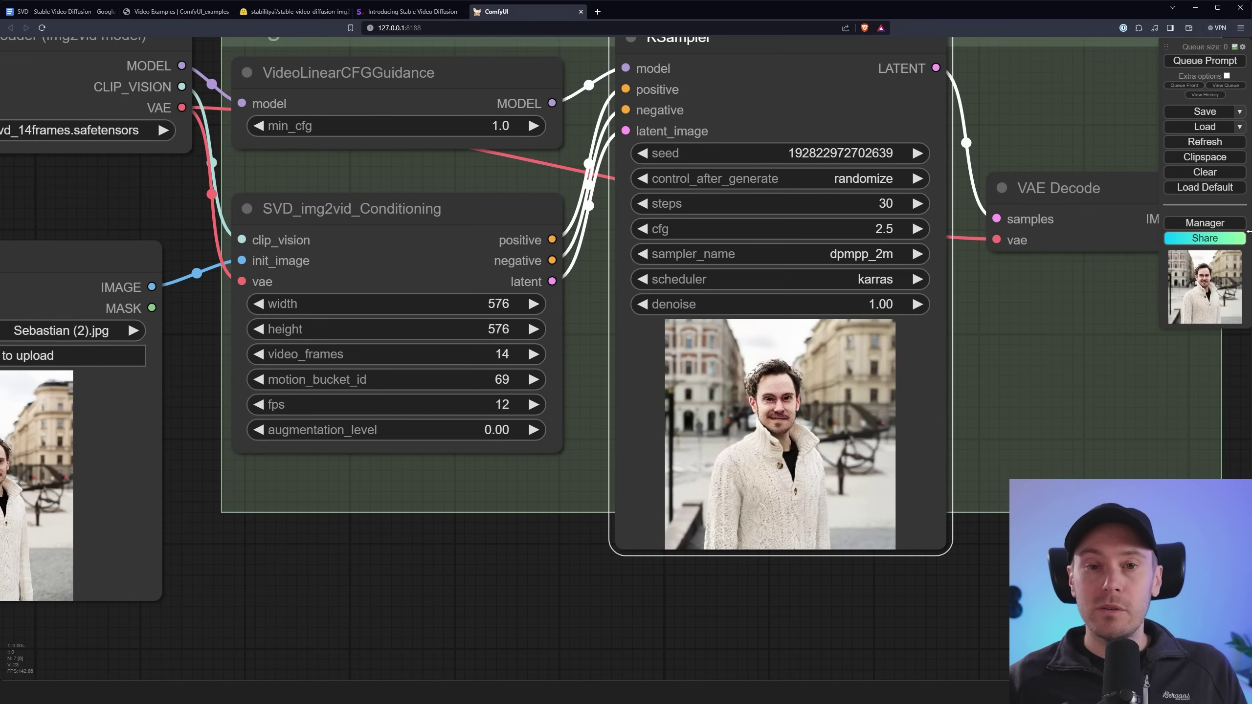
click(1193, 63)
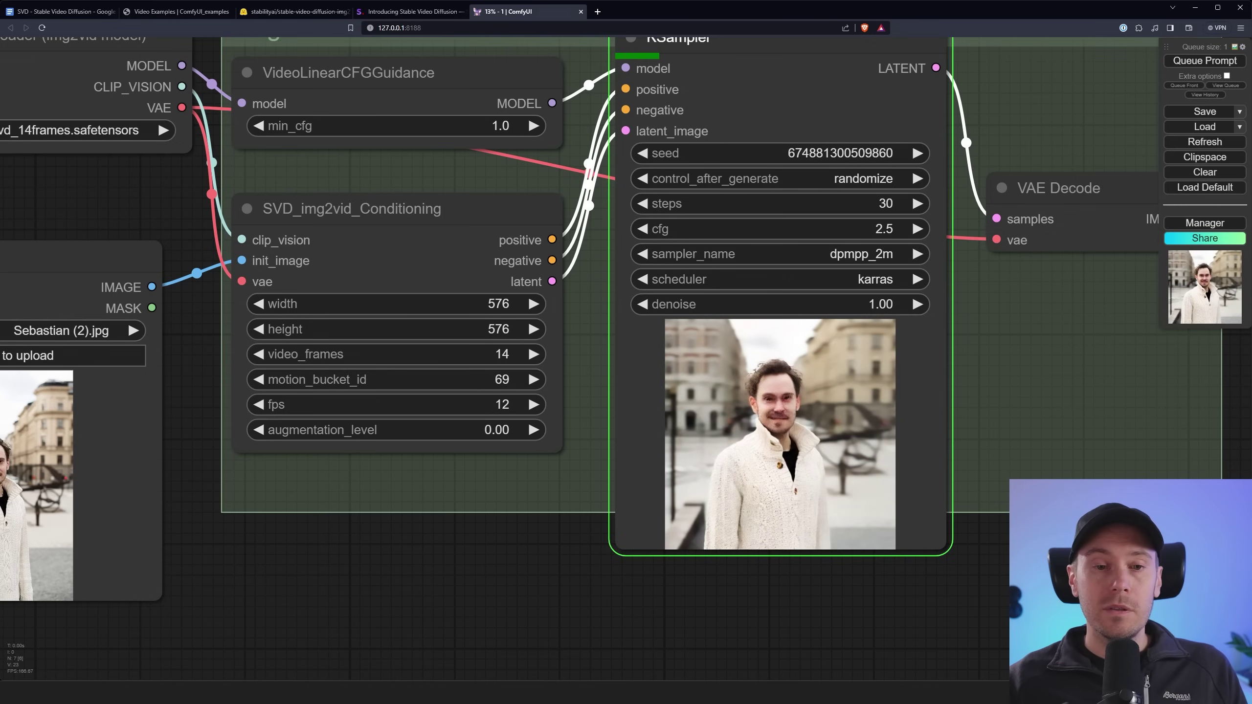
scroll(593, 447, down, 5)
scroll(593, 446, up, 4)
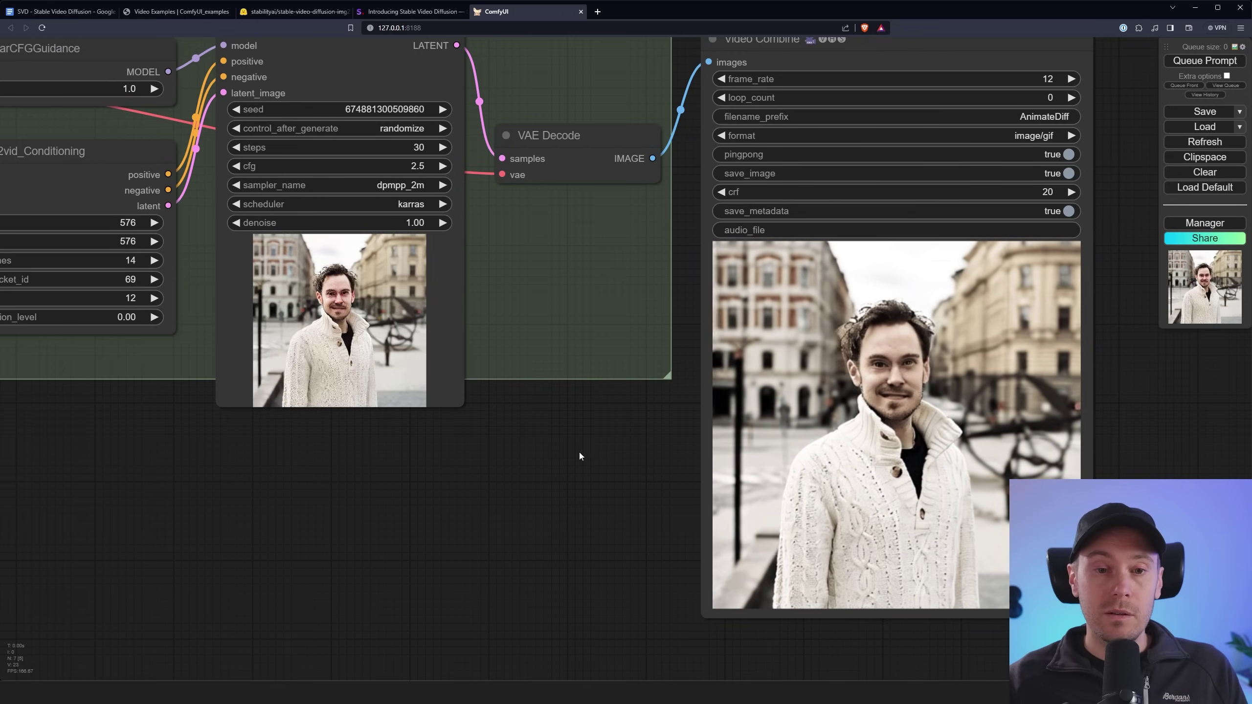
Zoom the canvas in and out to review the regenerated portrait animation in Video Combine.
scroll(374, 422, up, 3)
scroll(374, 422, down, 4)
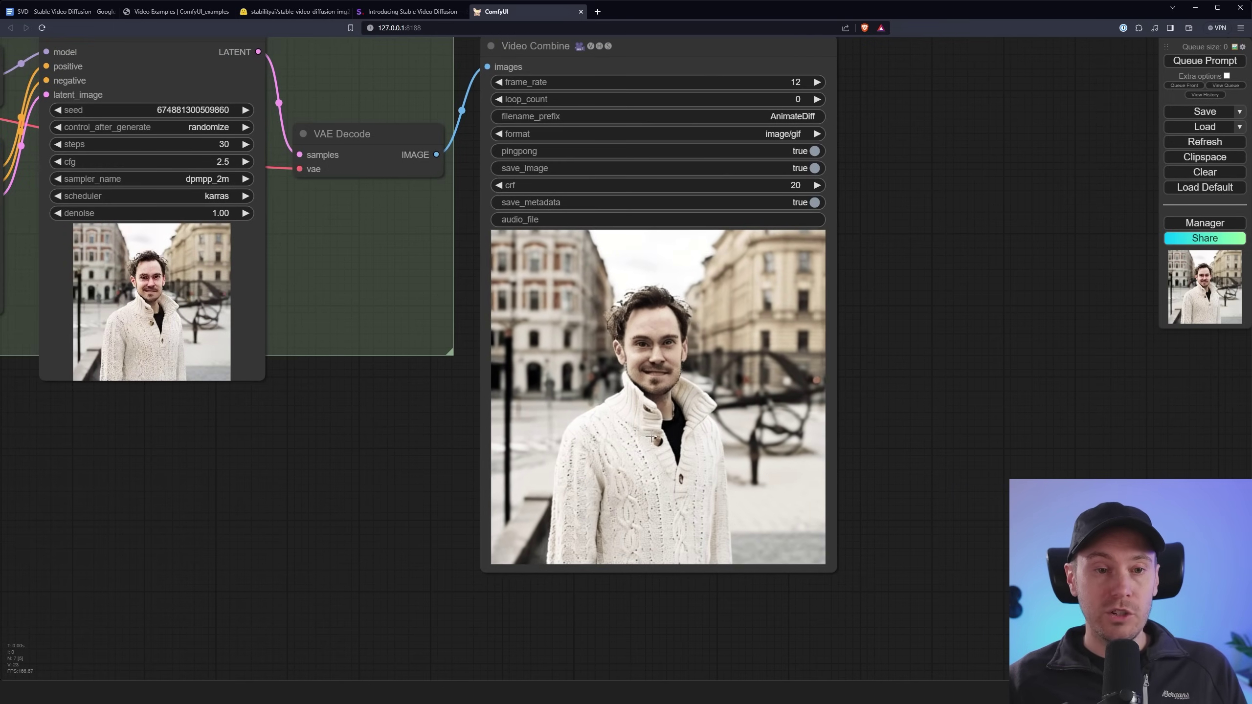
scroll(886, 404, up, 3)
scroll(886, 405, down, 3)
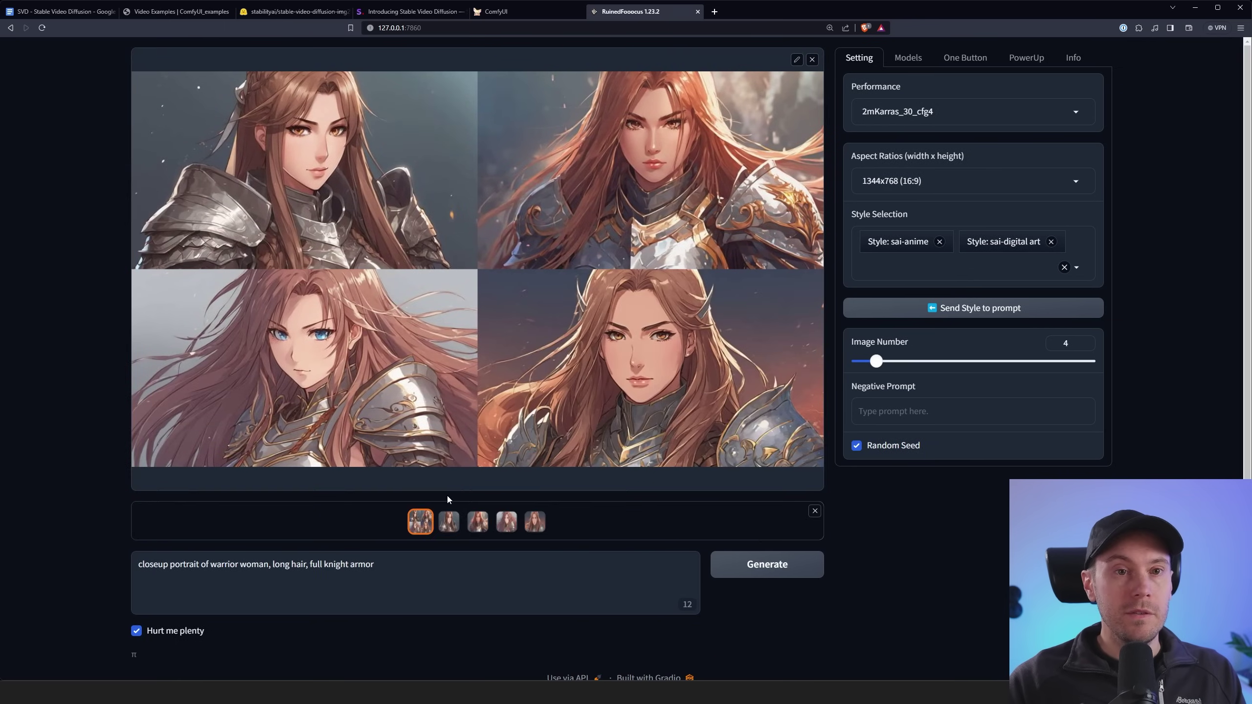
Preview the generated warrior portraits enlarged, settling on the red-haired one.
click(457, 519)
click(480, 525)
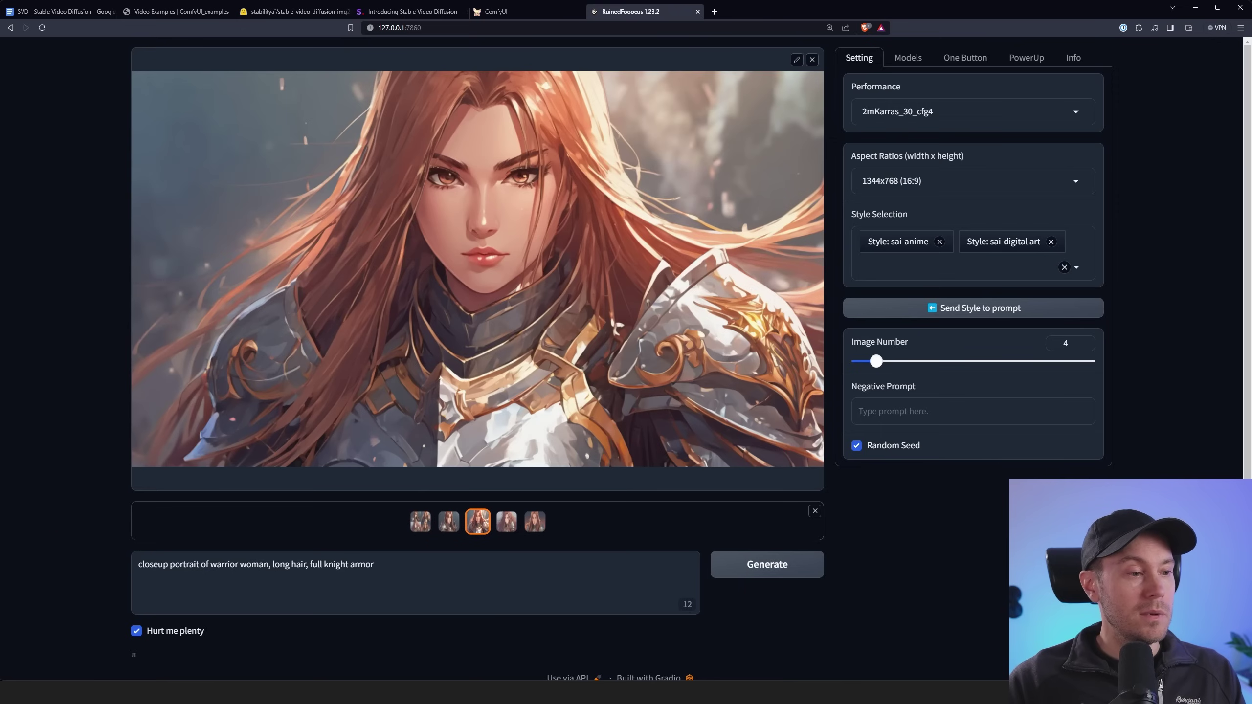
Back in ComfyUI, load the red-haired warrior portrait into the Load Image node.
click(488, 14)
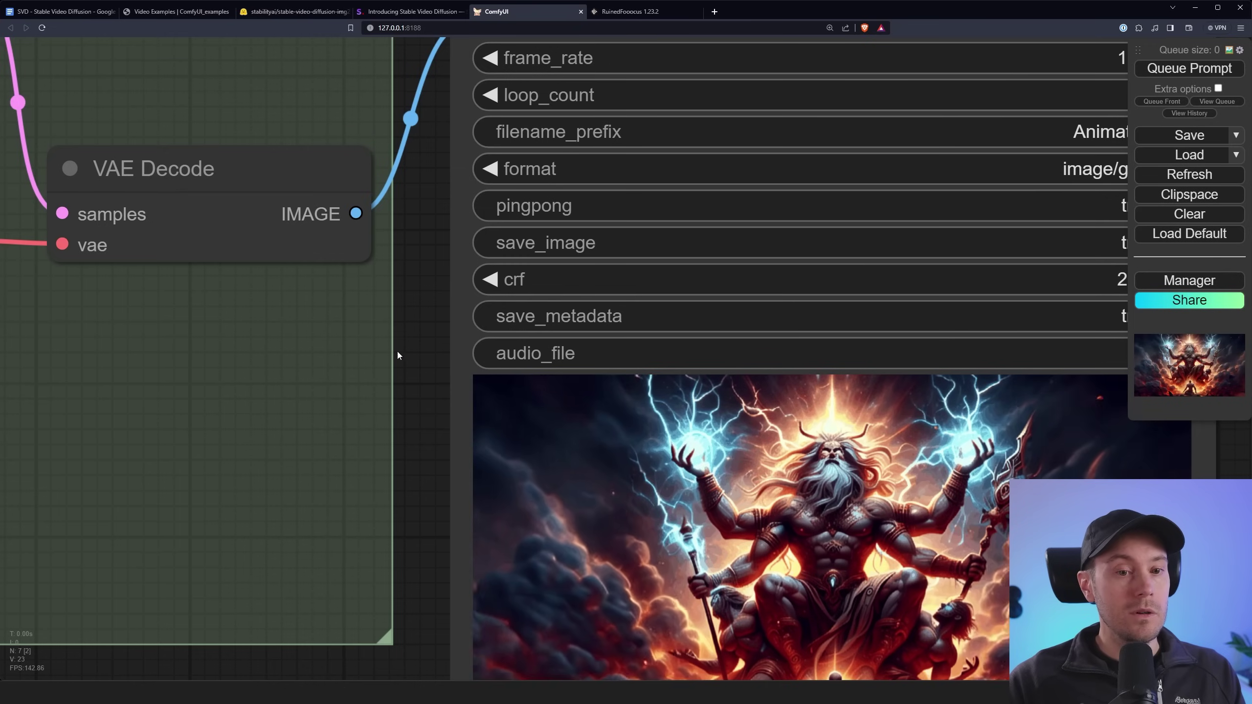
scroll(400, 352, down, 10)
scroll(380, 364, up, 3)
drag(447, 508, 572, 510)
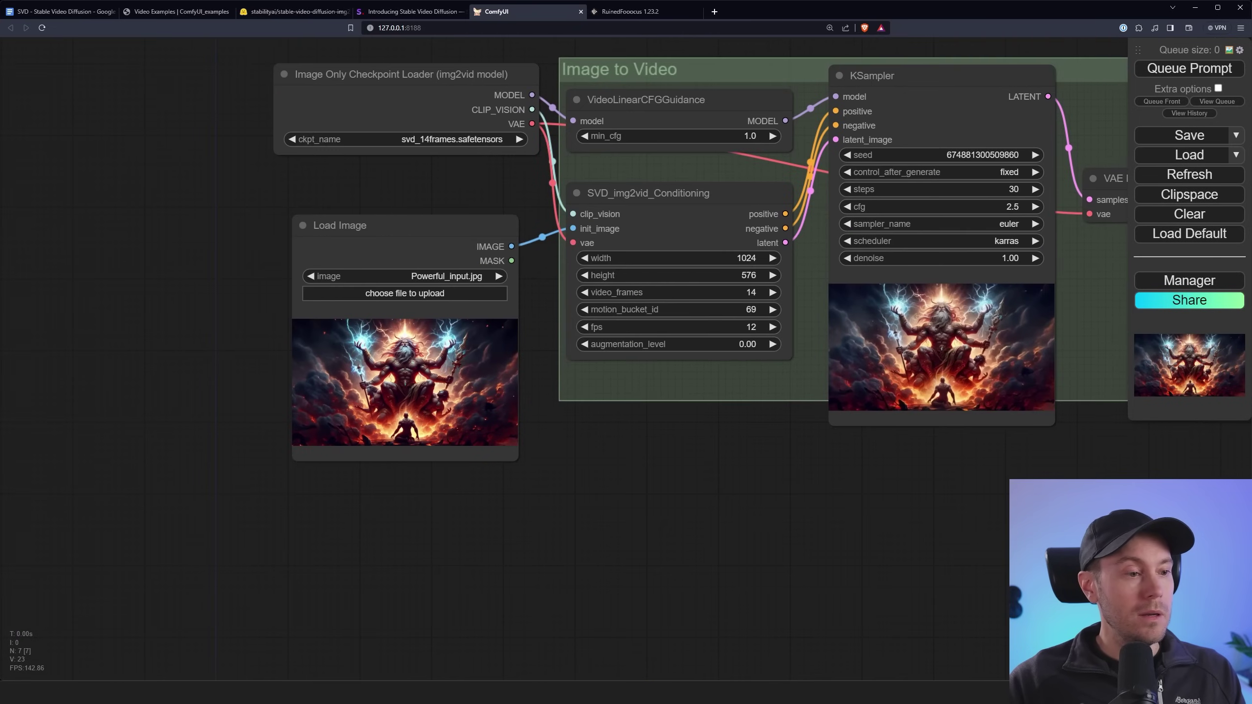
drag(414, 345, 417, 343)
Raise motion_bucket_id from 69 to 88 and run the workflow on the warrior portrait.
drag(798, 258, 360, 340)
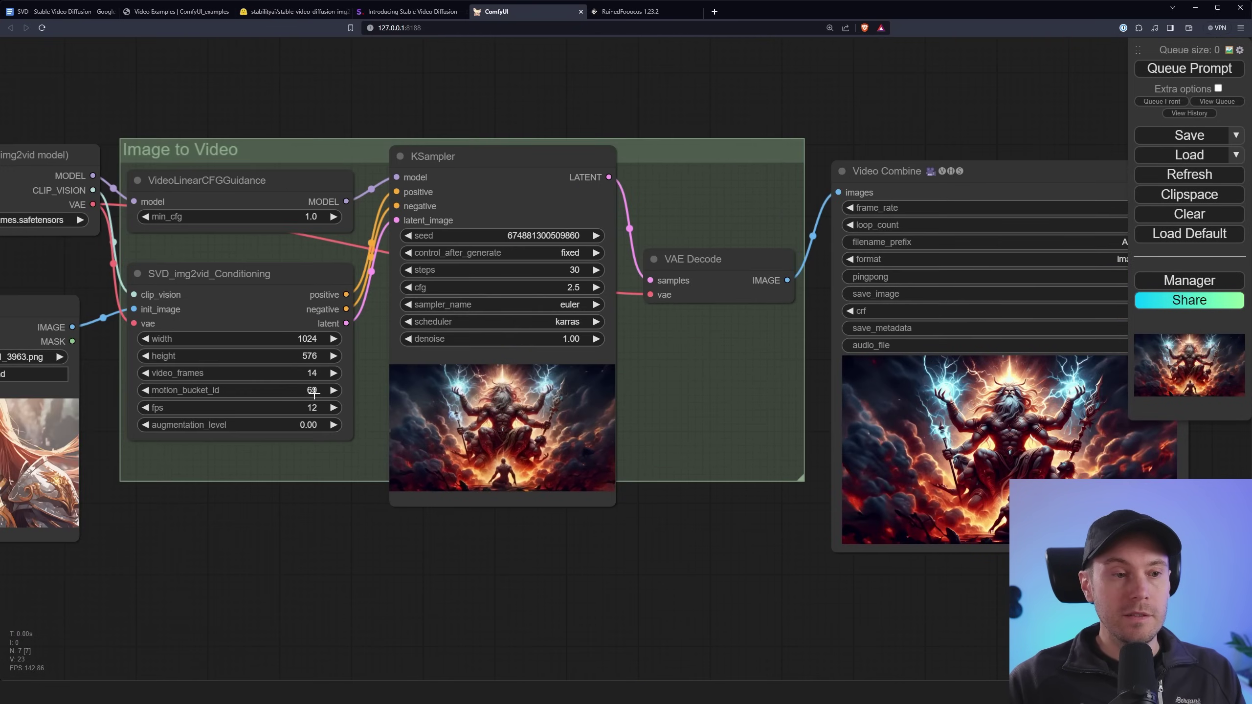
drag(316, 391, 327, 391)
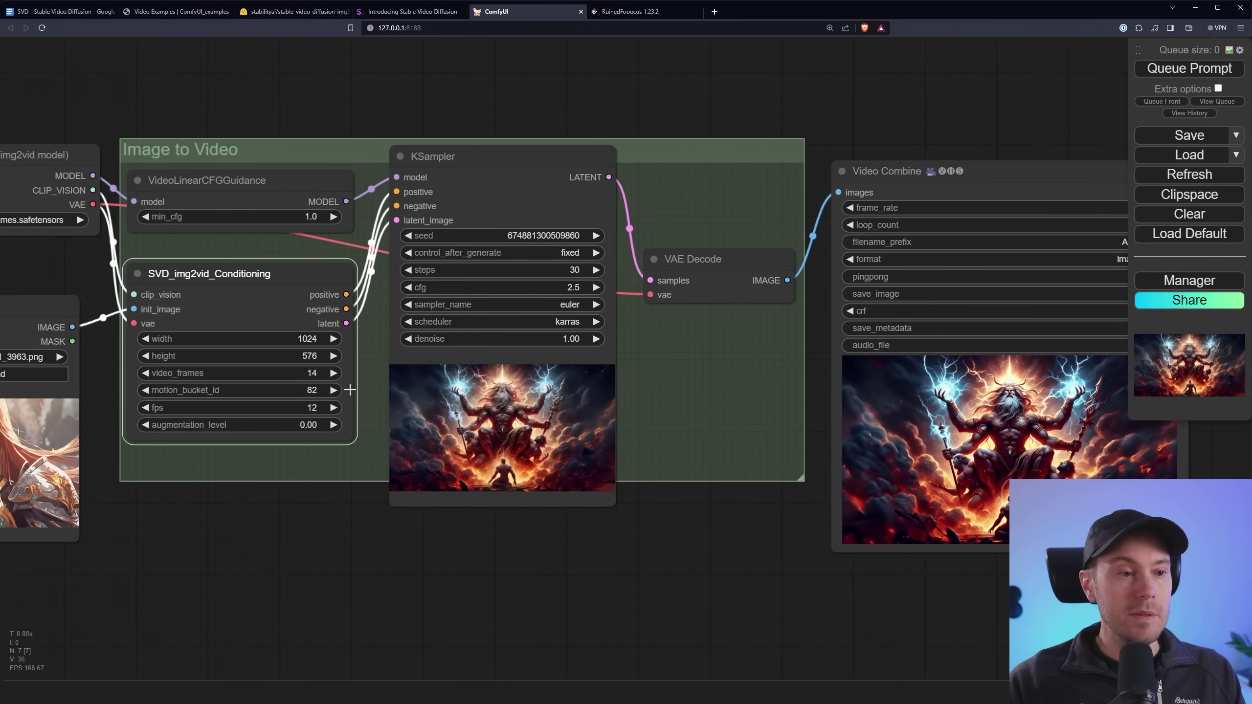
drag(733, 523, 618, 524)
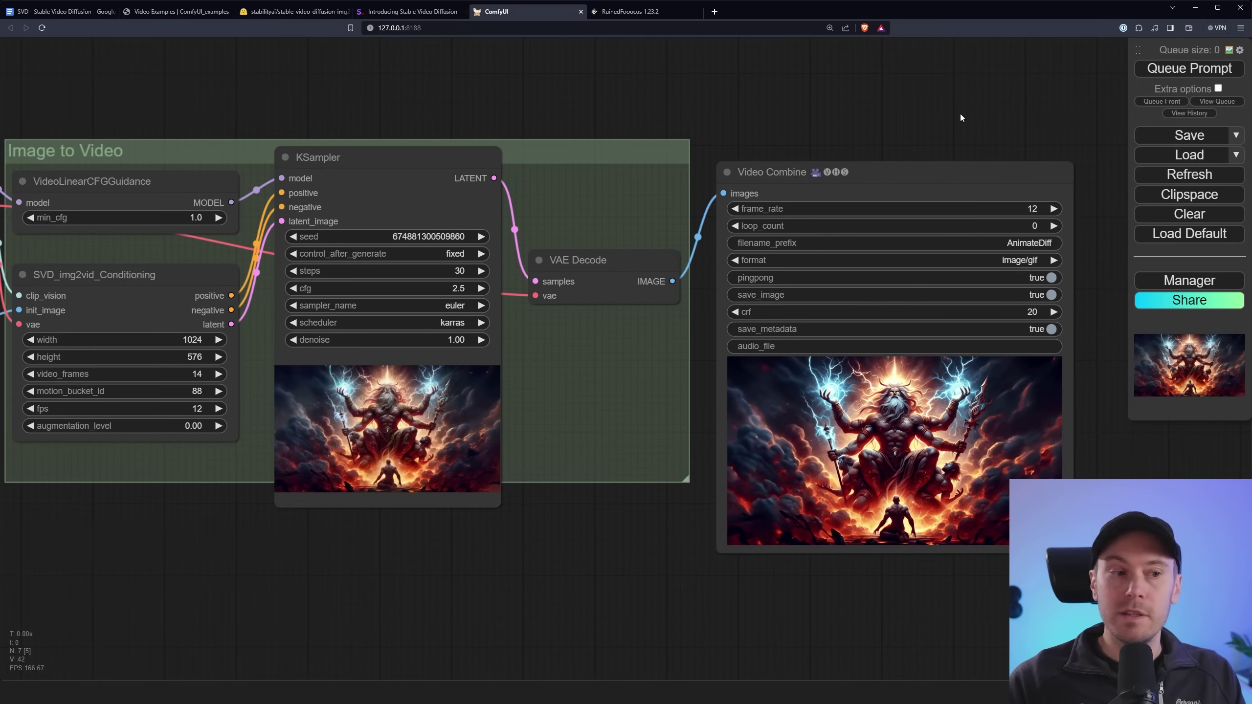
click(1173, 73)
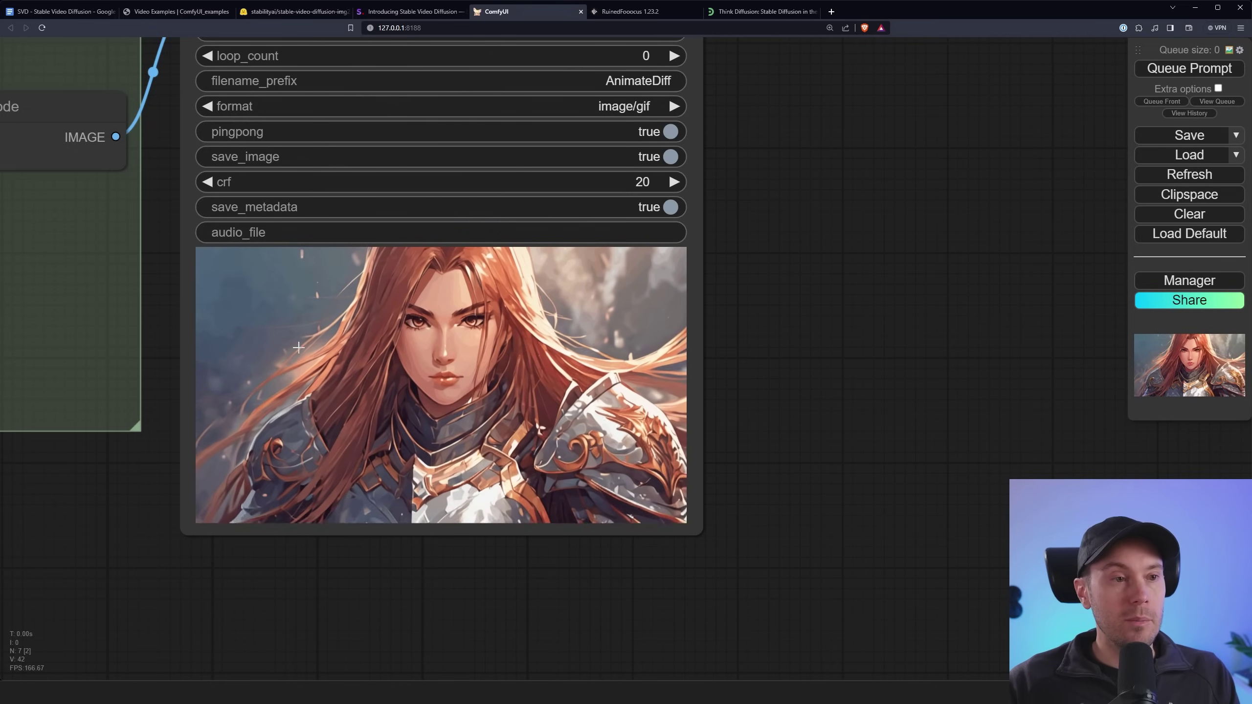
scroll(124, 507, down, 3)
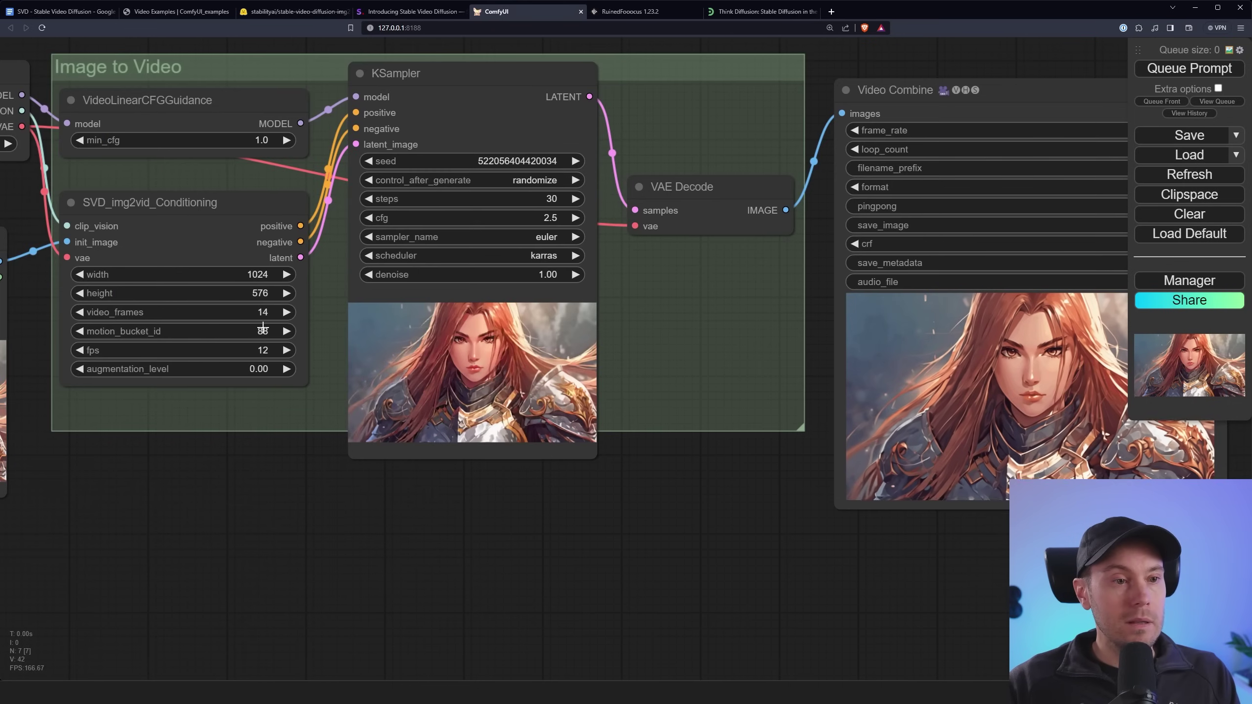
Set motion_bucket_id to 127 and augmentation_level to 0.50, then run the workflow.
click(291, 330)
drag(291, 330, 315, 335)
drag(263, 368, 329, 368)
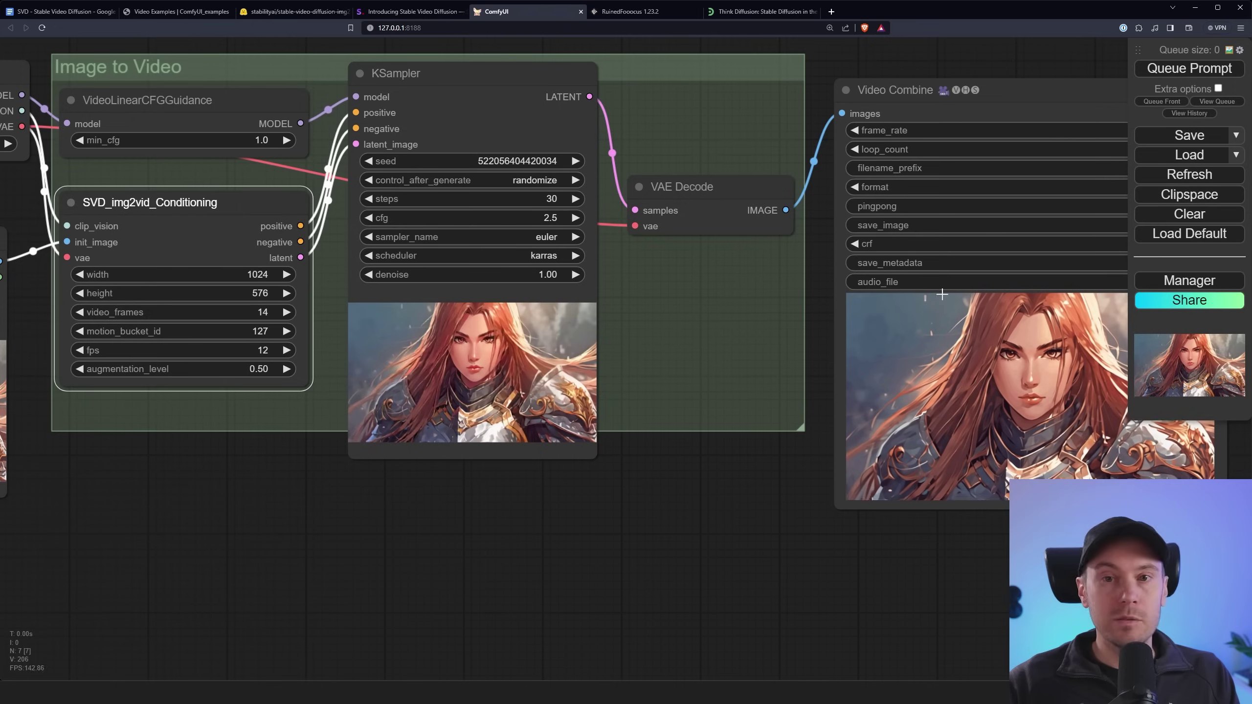
click(1203, 69)
drag(766, 473, 328, 509)
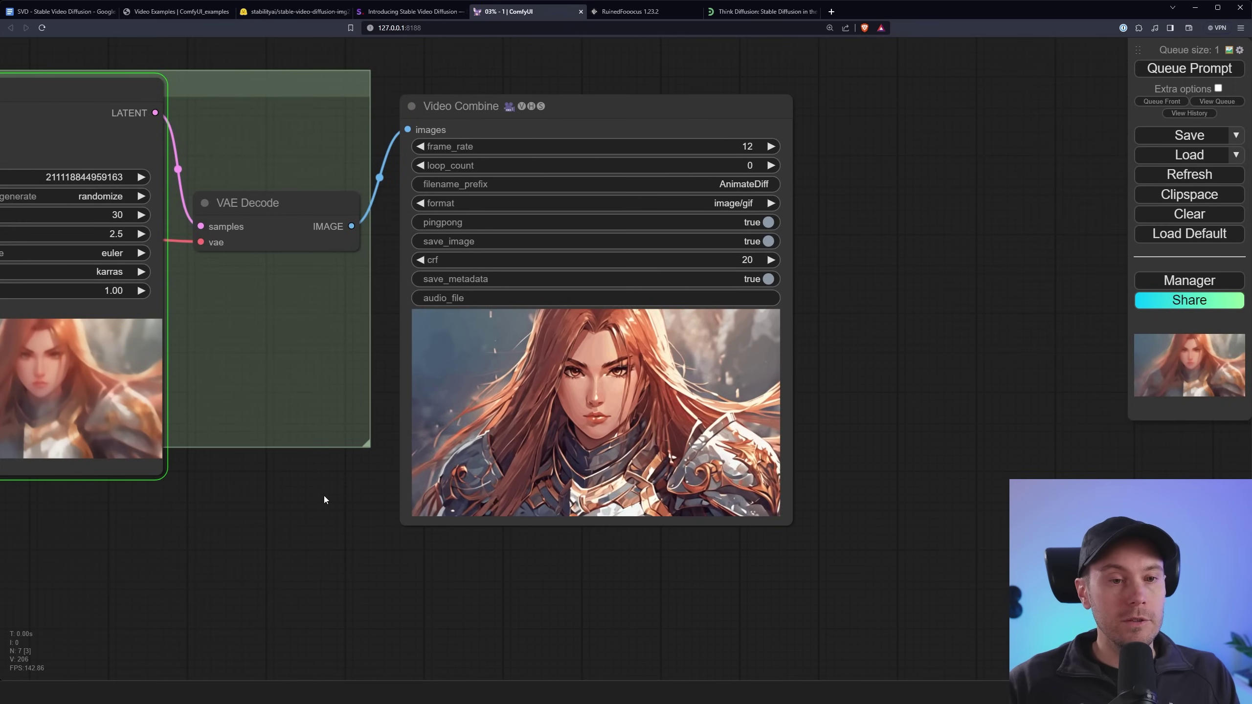
scroll(704, 451, up, 5)
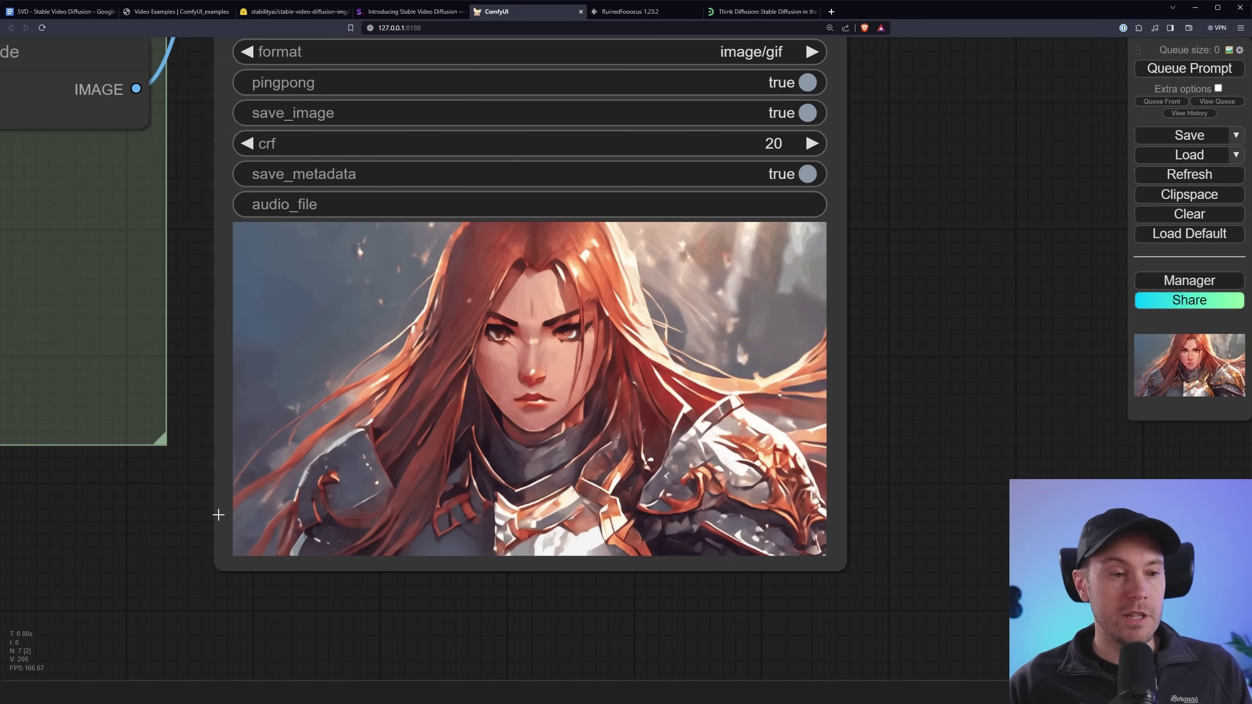
scroll(209, 520, down, 5)
Push motion_bucket_id far above 127 and queue another run, watching the GIF preview.
drag(279, 513, 525, 446)
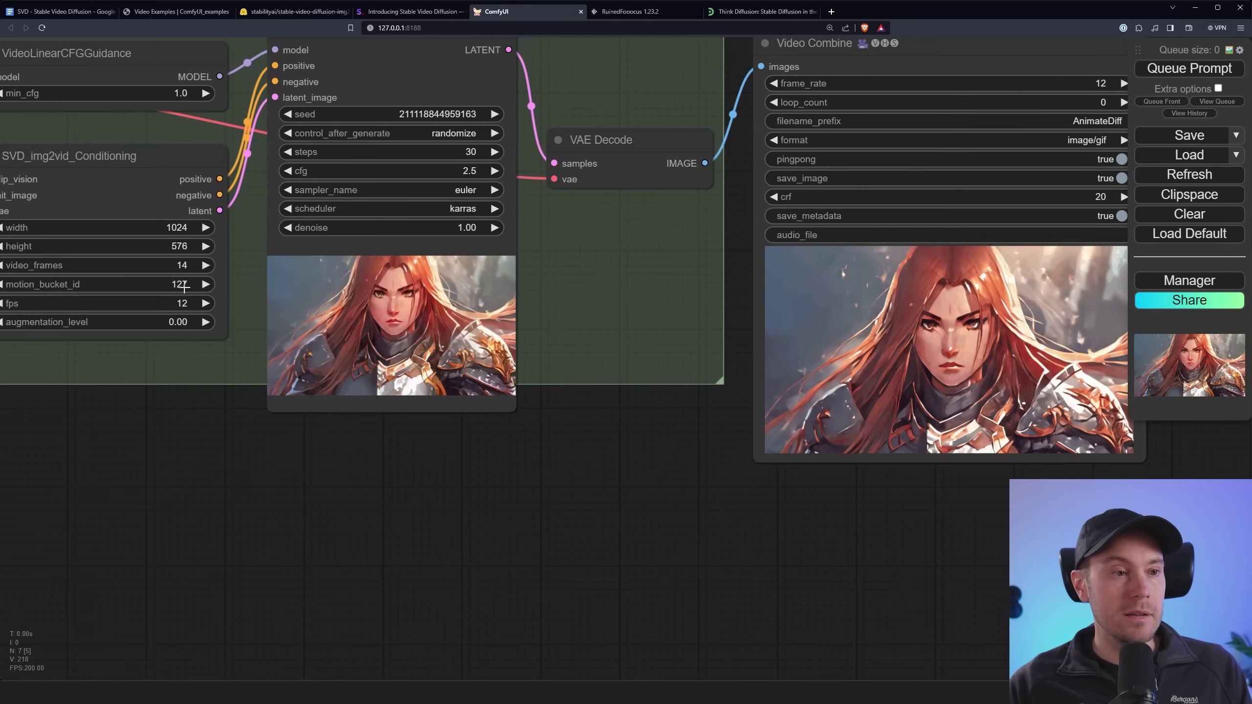
drag(188, 284, 315, 288)
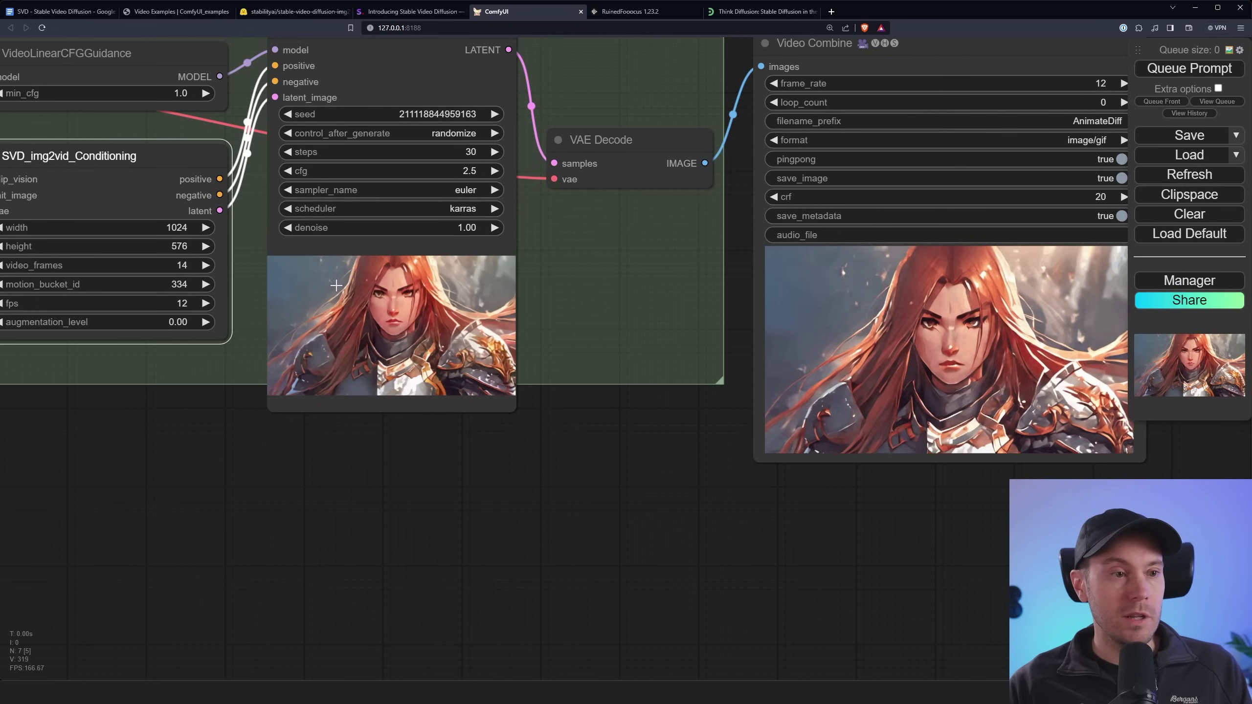
drag(734, 298, 290, 301)
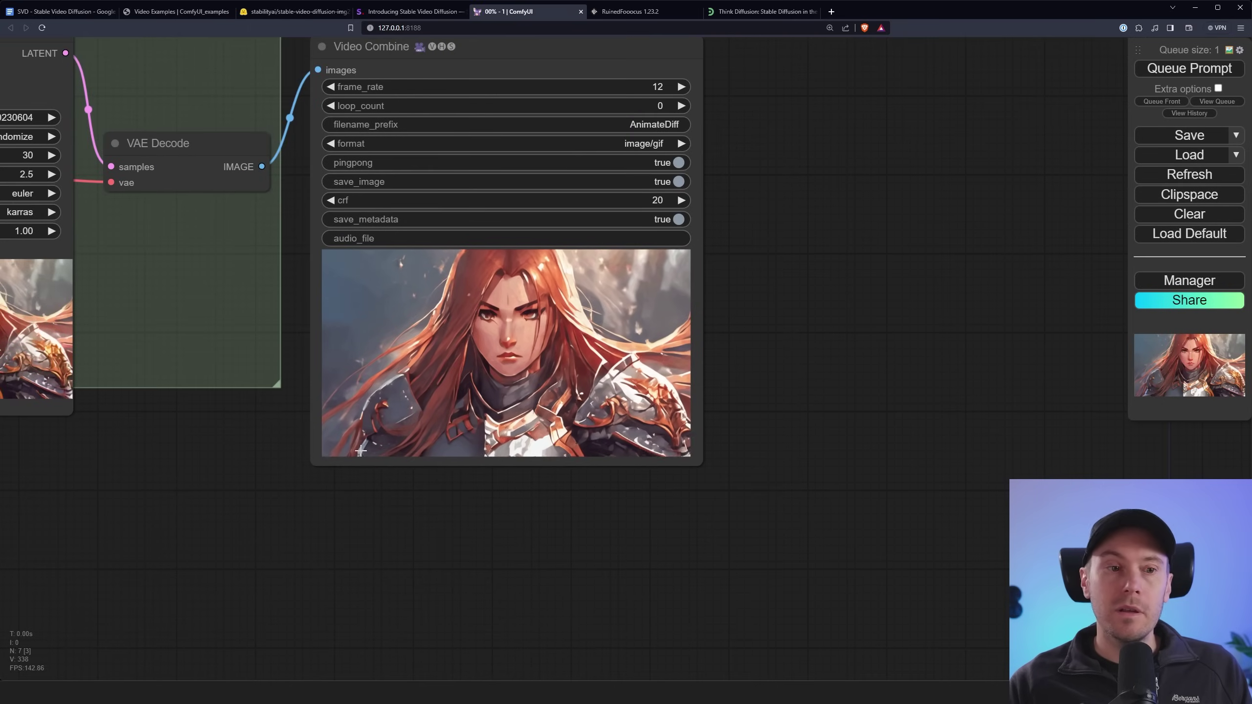
key(ctrl+Return)
scroll(252, 447, up, 3)
scroll(286, 426, up, 2)
drag(296, 427, 167, 503)
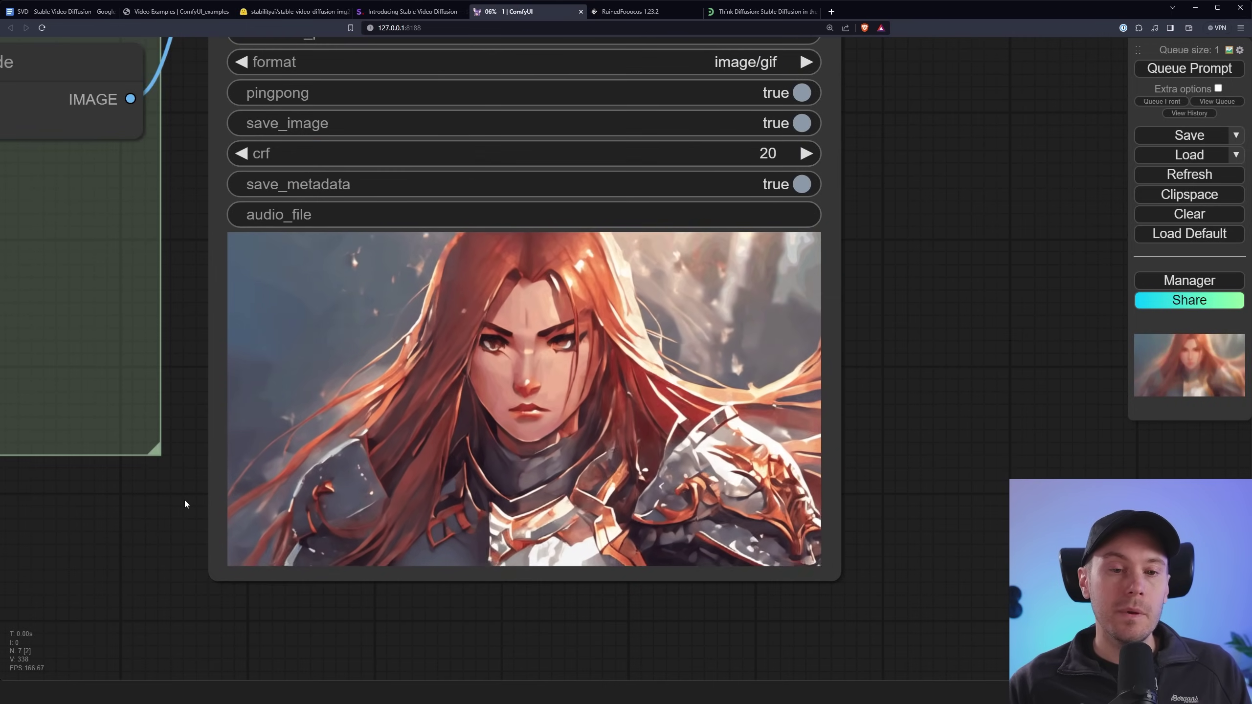
scroll(201, 504, up, 1)
drag(201, 503, 157, 478)
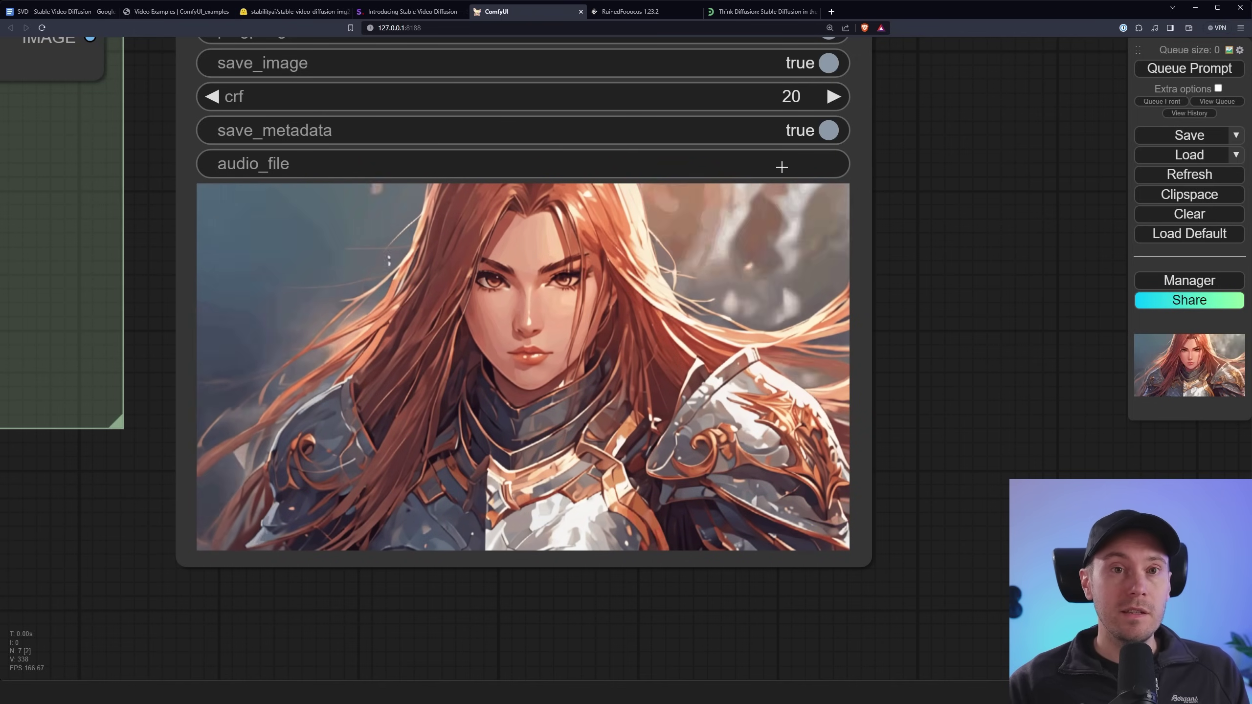
Launch a TURBO Comfy machine ($1.40/hr) on ThinkDiffusion, then return to the local ComfyUI workflow.
click(755, 13)
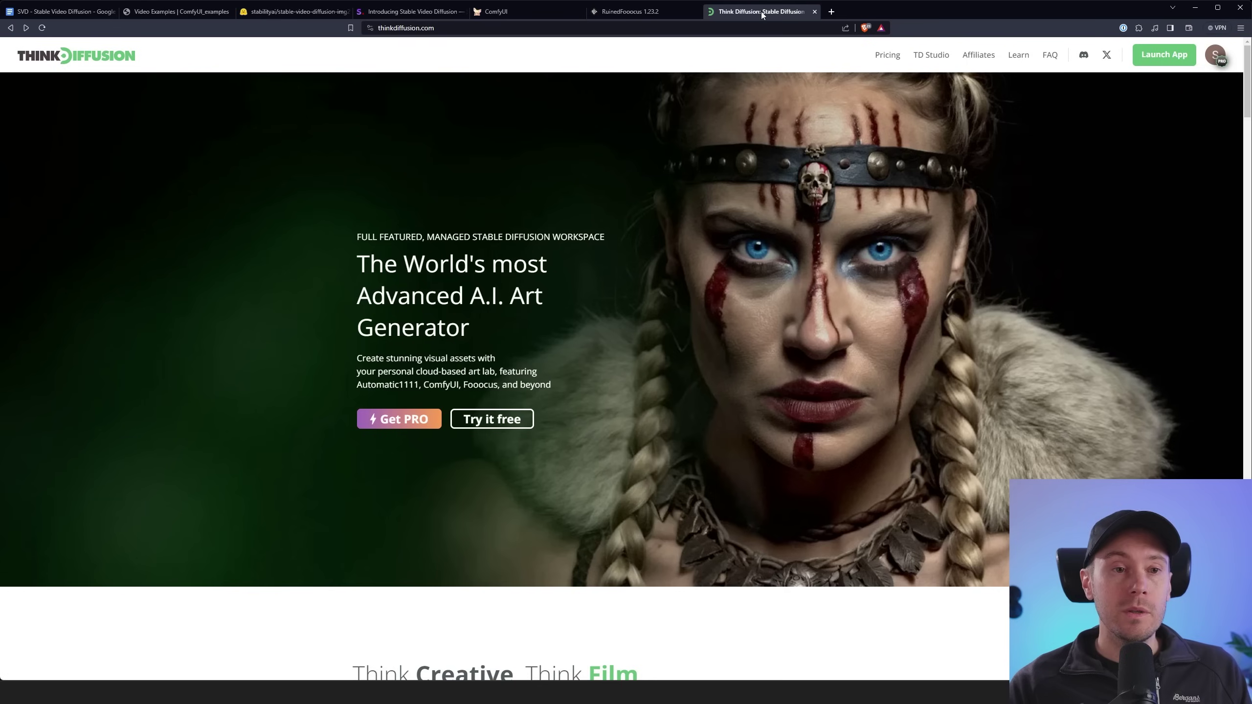
click(1153, 58)
click(644, 200)
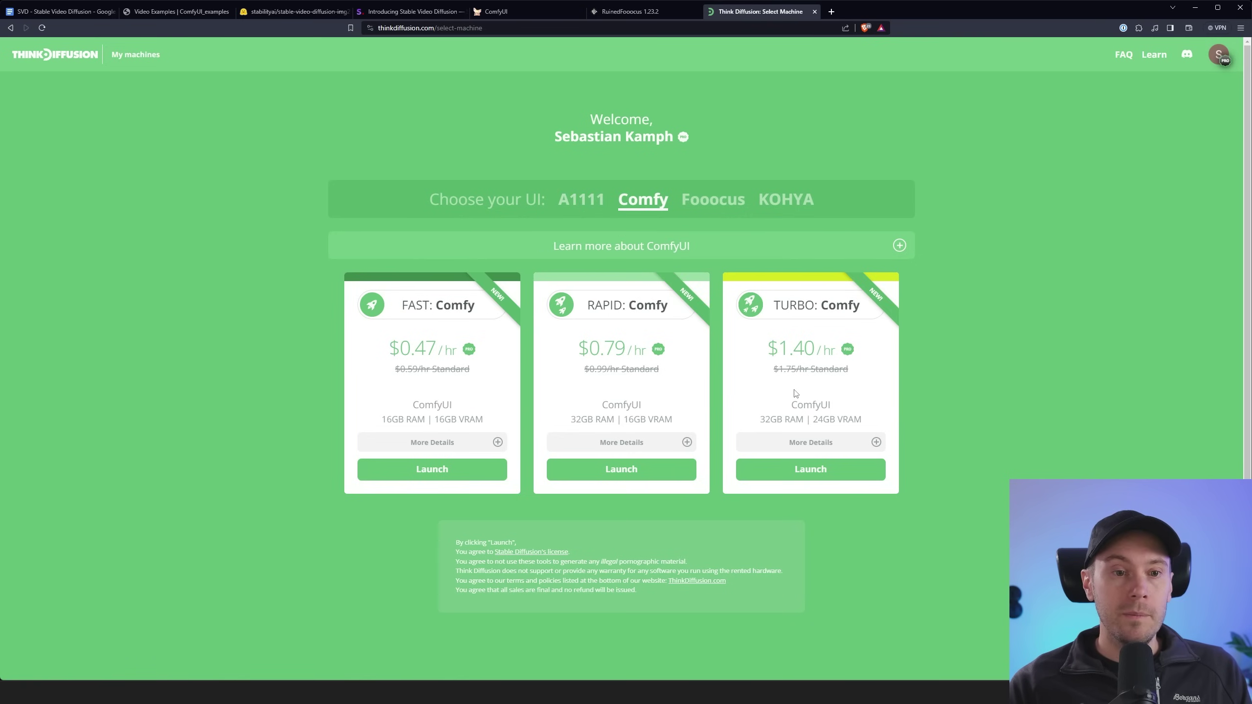
click(810, 469)
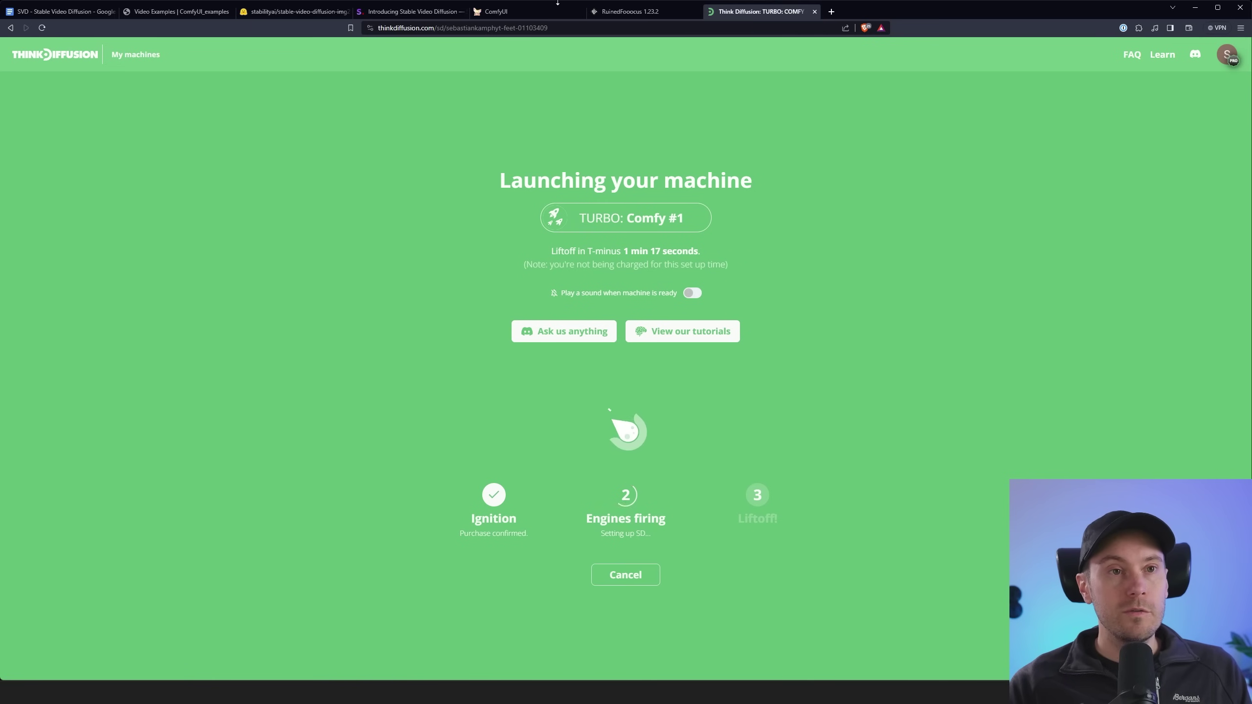
click(534, 12)
Zoom out and pan the canvas so the entire img2vid workflow is visible.
scroll(125, 378, down, 5)
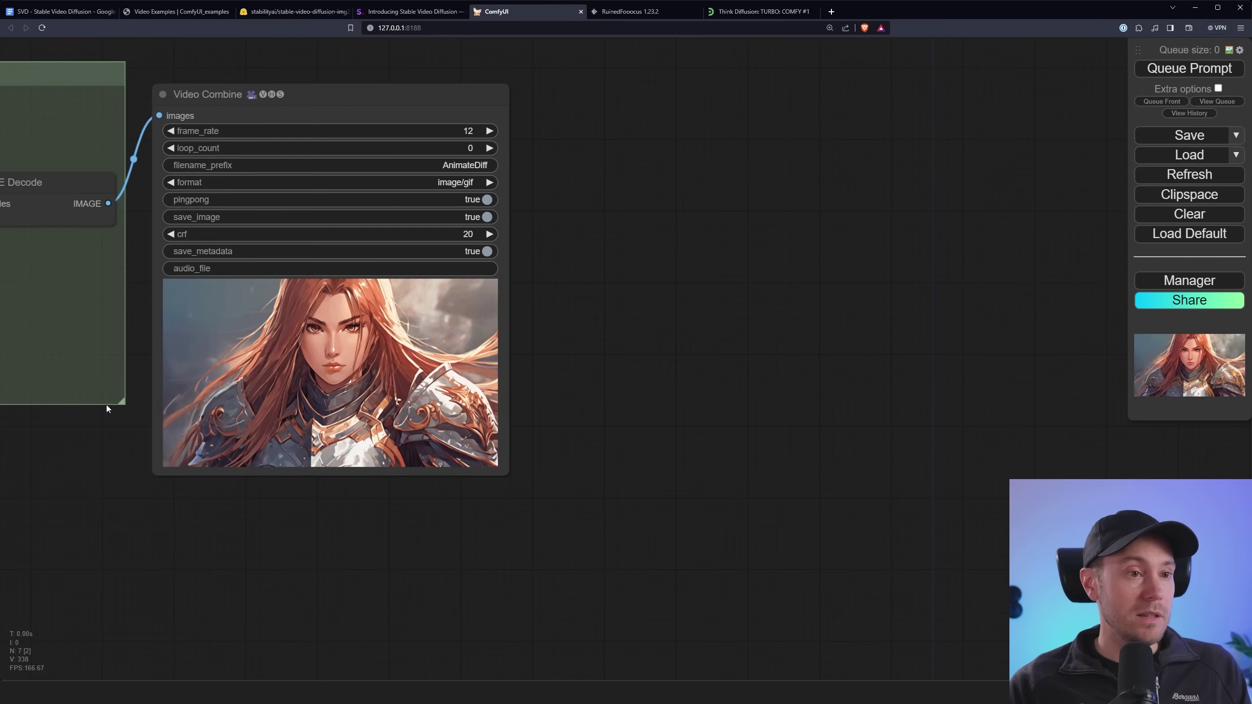
drag(74, 438, 637, 460)
scroll(637, 460, down, 4)
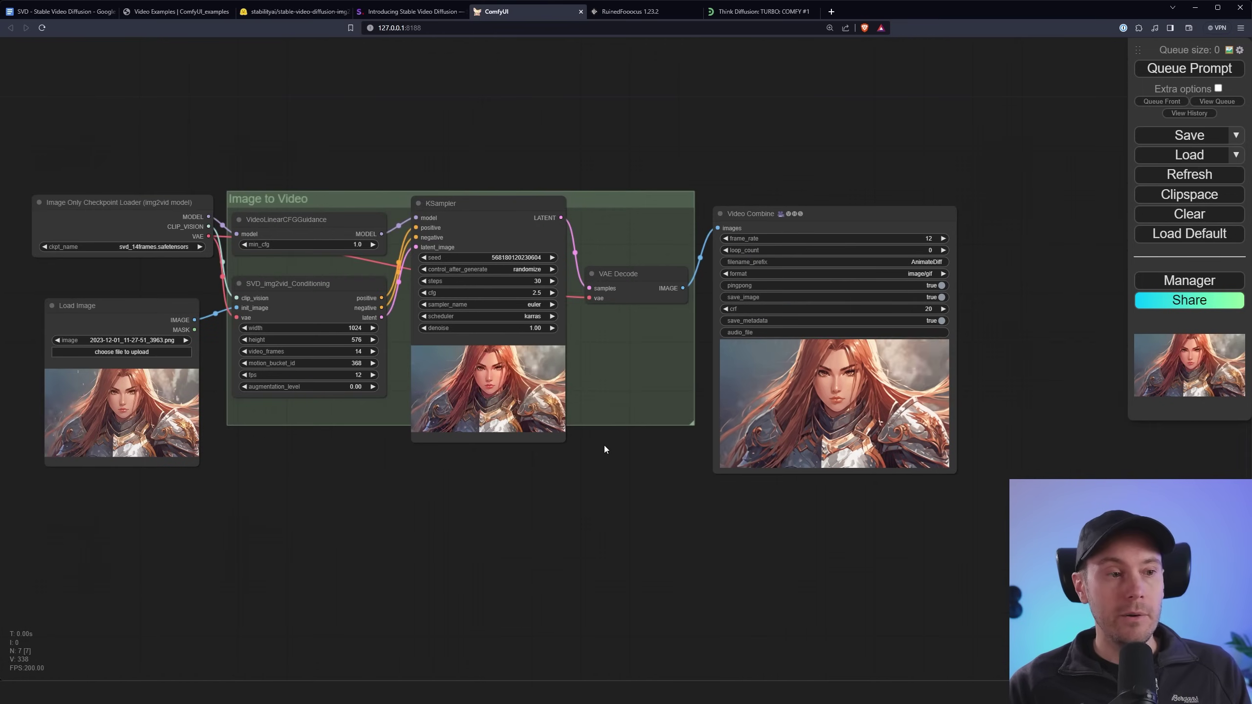
drag(535, 471, 556, 479)
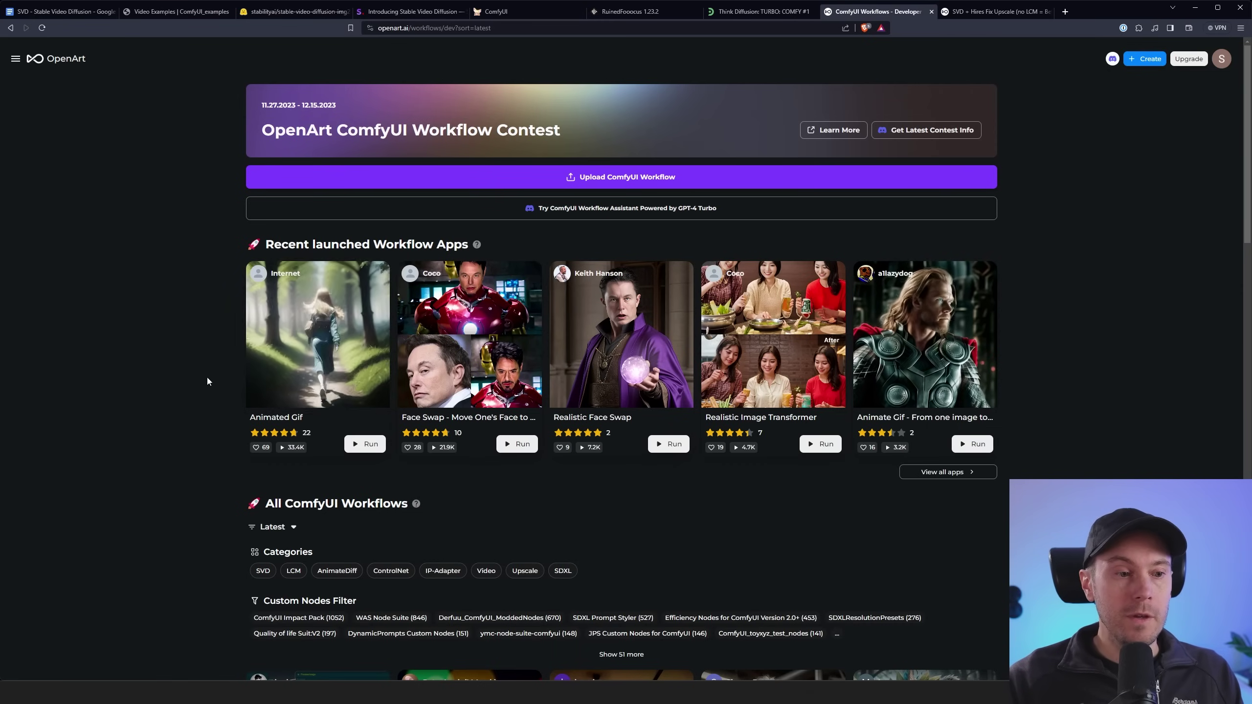
Filter OpenArt's ComfyUI workflows to the SVD category and browse the results.
scroll(215, 381, down, 5)
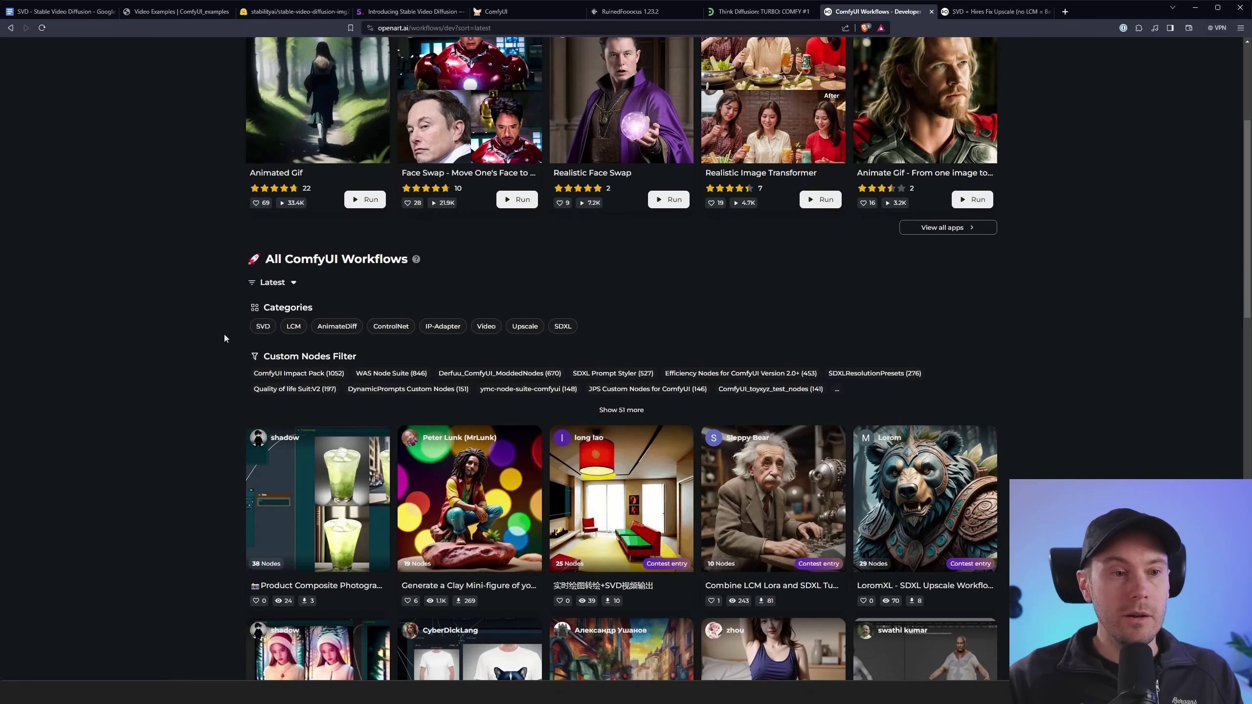
click(262, 328)
scroll(211, 371, down, 4)
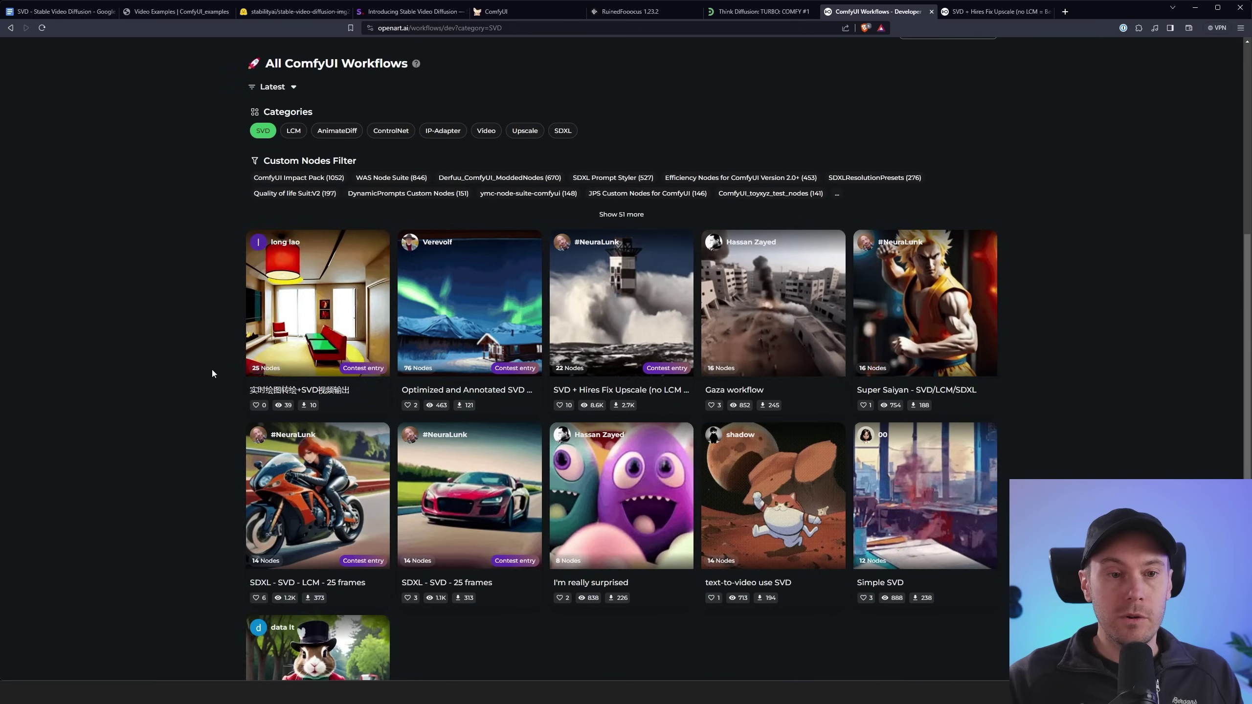
scroll(211, 369, down, 2)
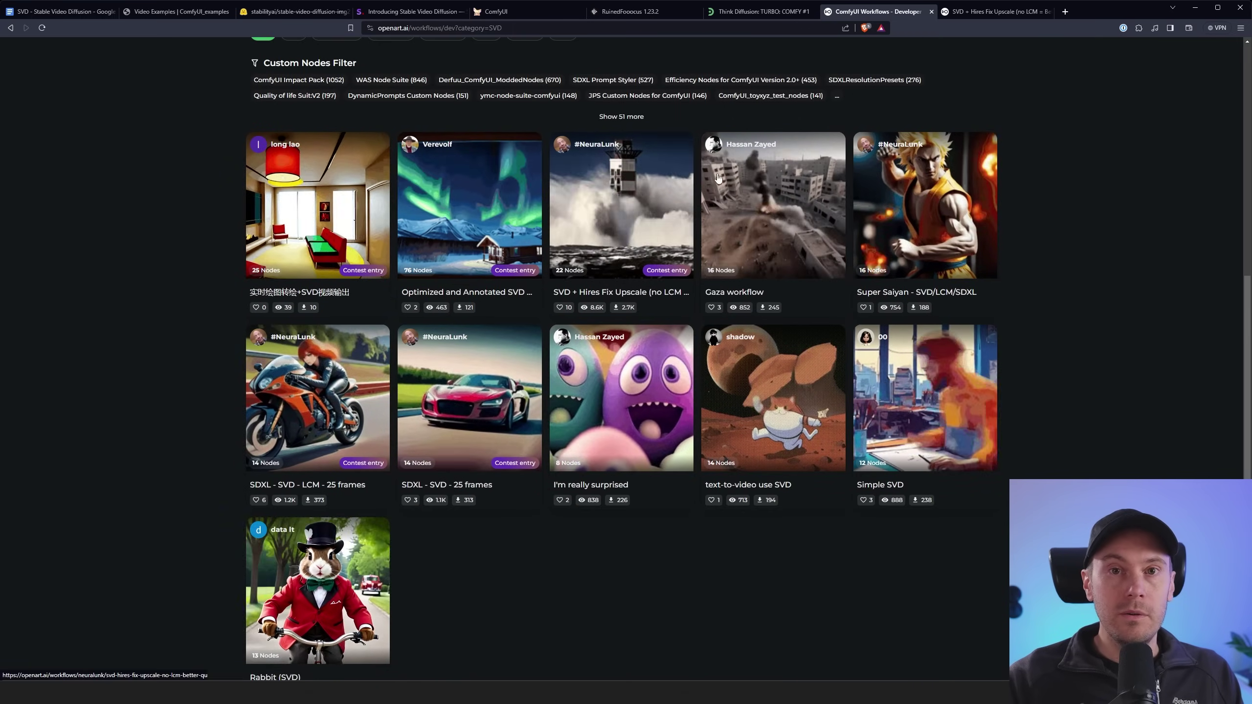
Inspect the SVD + Hires Fix Upscale Node Diagram, panning to its upscale model nodes.
key(ctrl+Tab)
scroll(829, 316, down, 1)
scroll(829, 316, down, 1)
scroll(527, 536, up, 3)
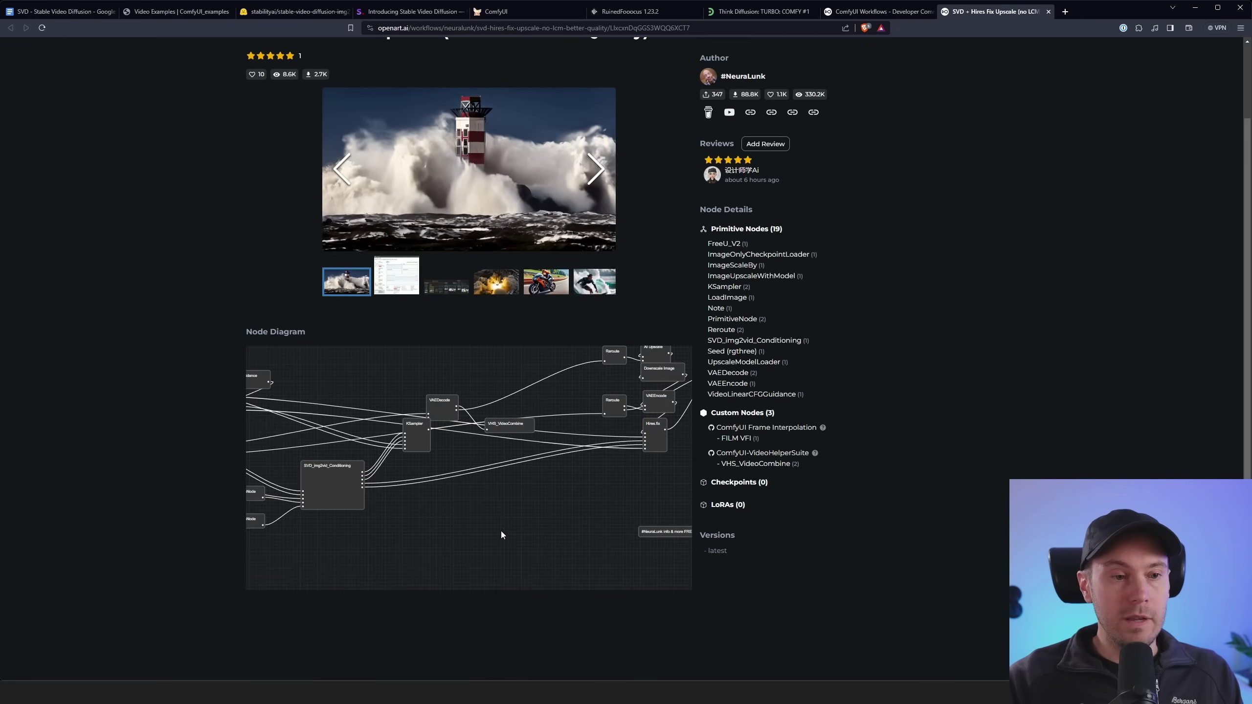
scroll(495, 533, up, 2)
drag(591, 529, 477, 509)
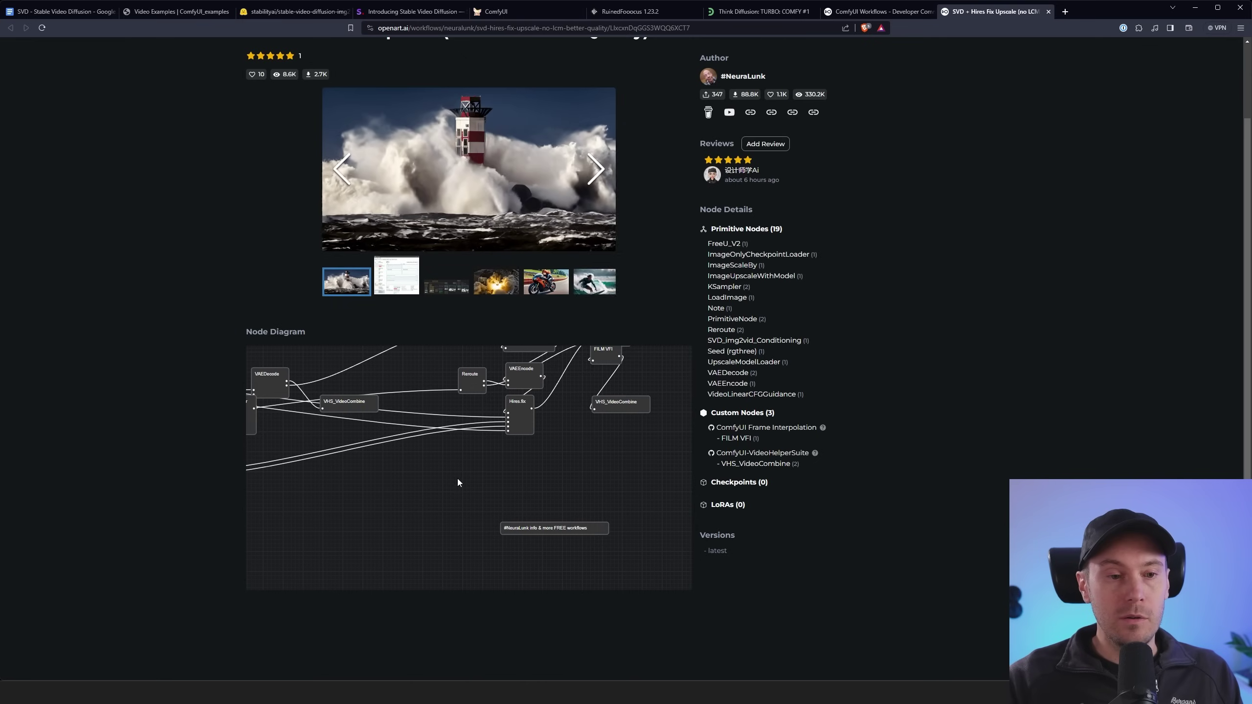
drag(456, 482, 448, 567)
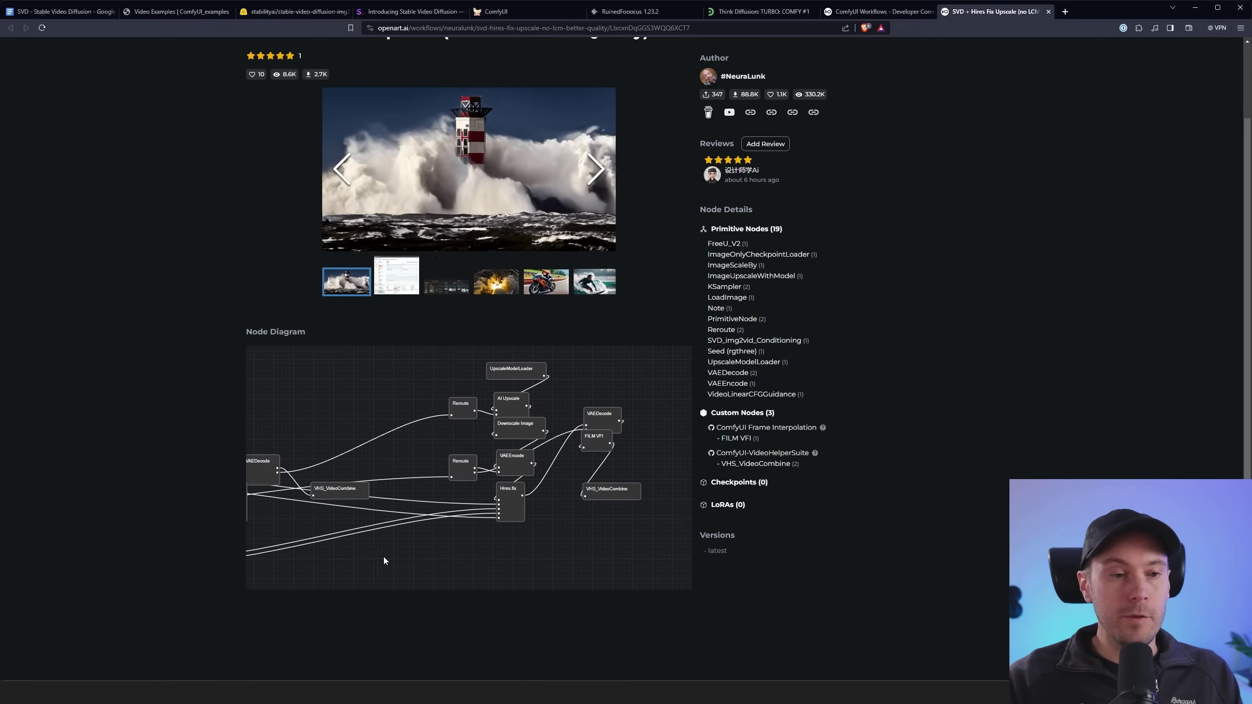
scroll(380, 558, up, 10)
On ThinkDiffusion, load SVD + Hires Fix Upscale and install ComfyUI Frame Interpolation via Install Missing Custom Nodes.
key(ctrl+7)
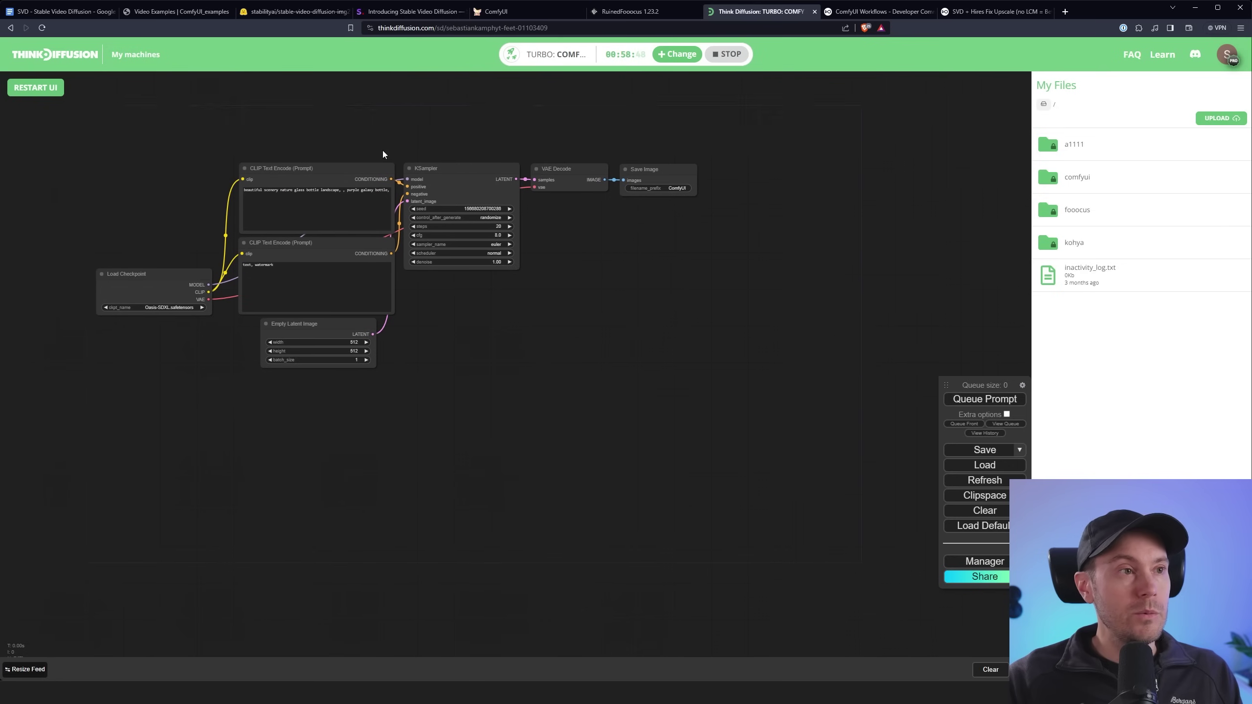
mouse_move(364, 186)
mouse_down()
mouse_move(344, 218)
mouse_move(363, 187)
mouse_up()
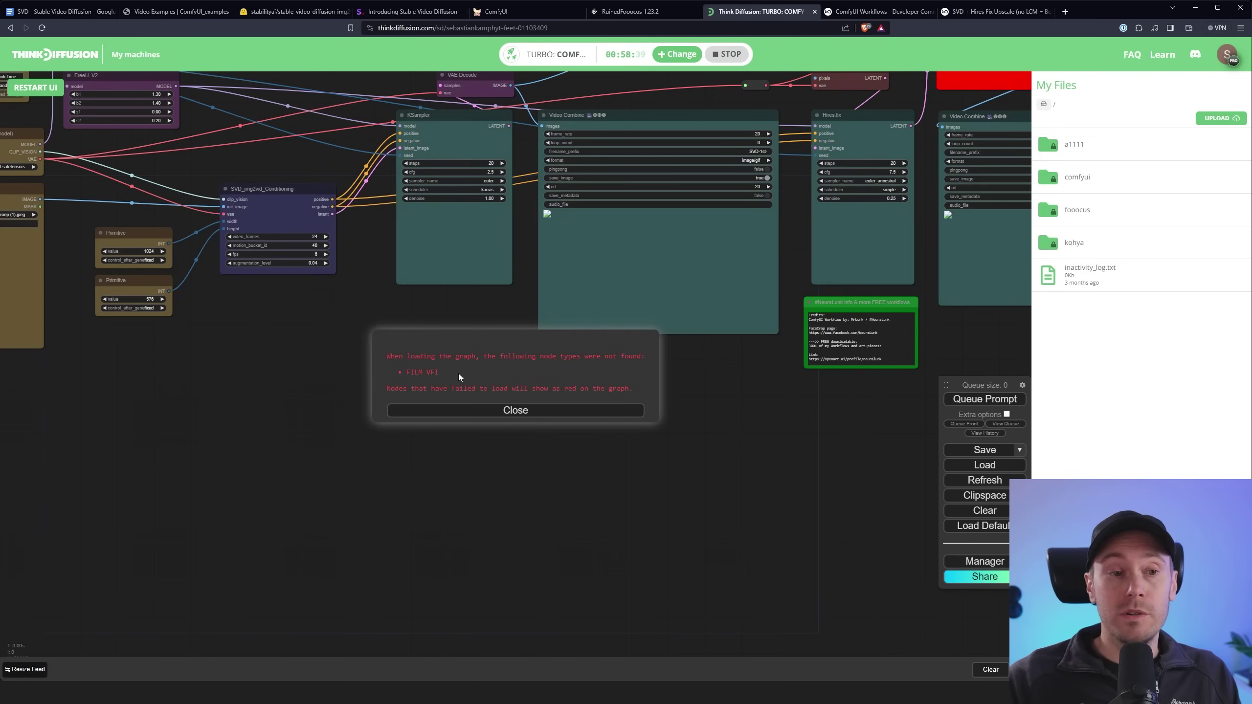
click(992, 565)
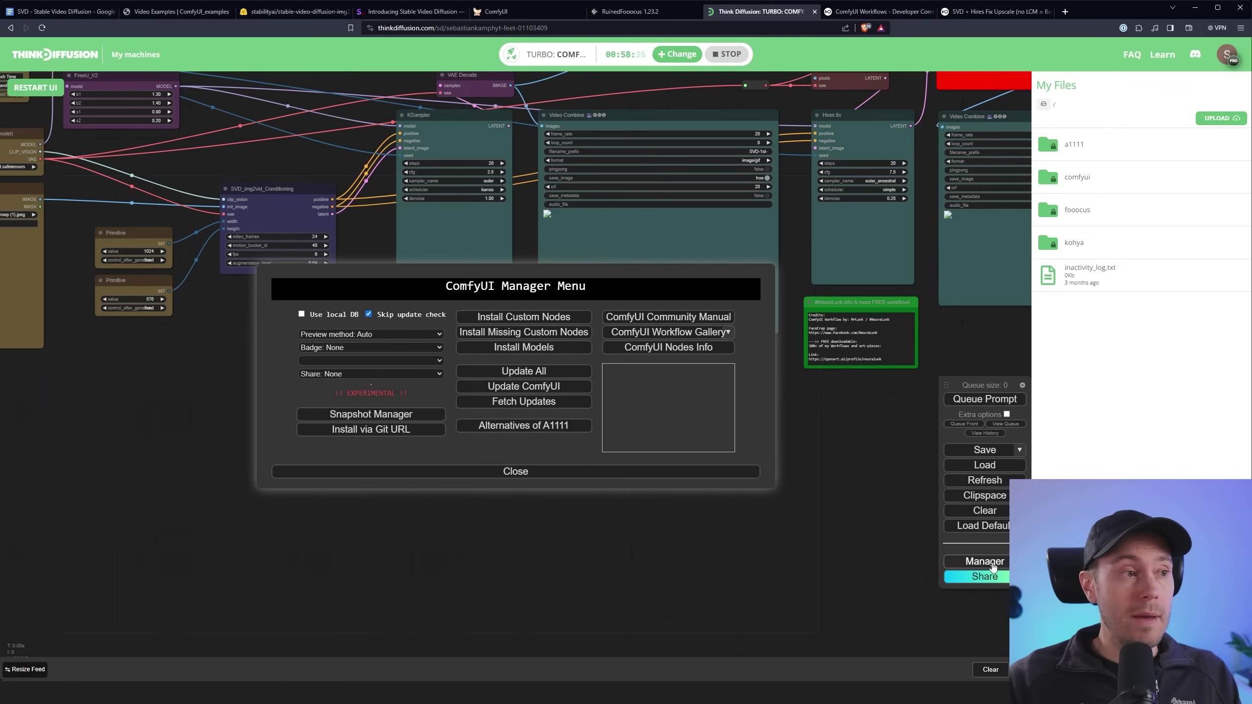
click(526, 334)
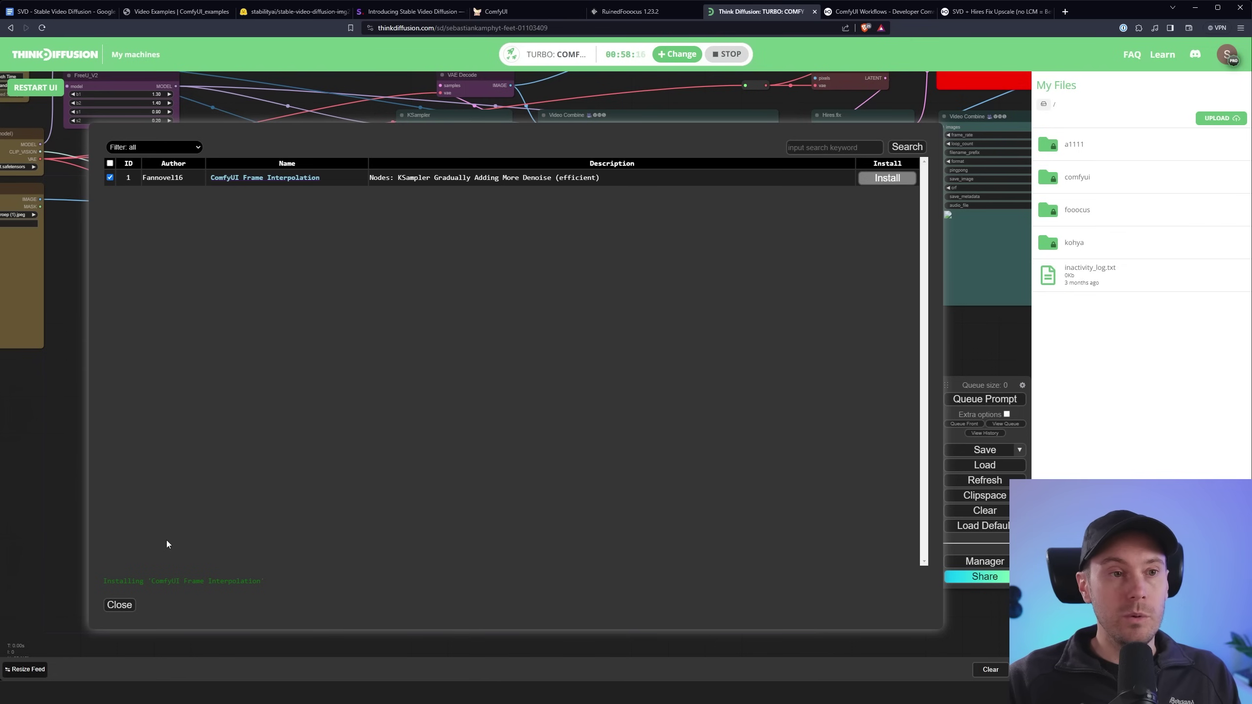
key(ctrl+plus)
key(ctrl+plus)
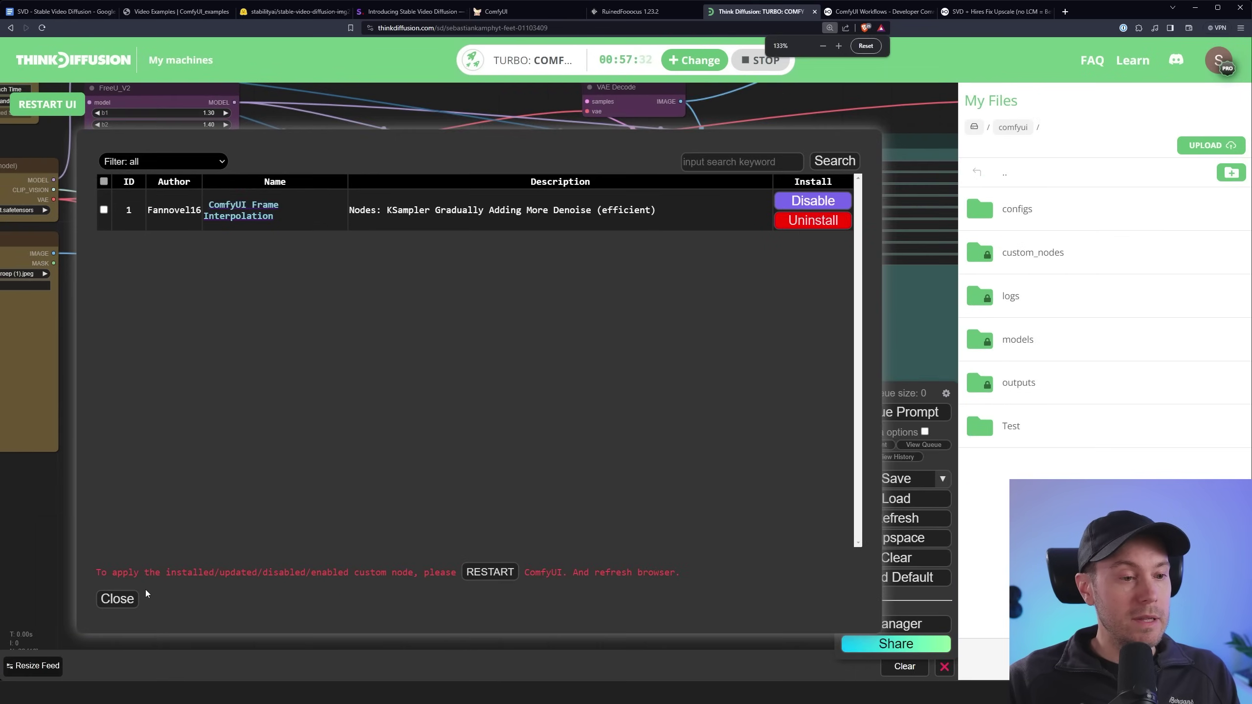
key(ctrl+plus)
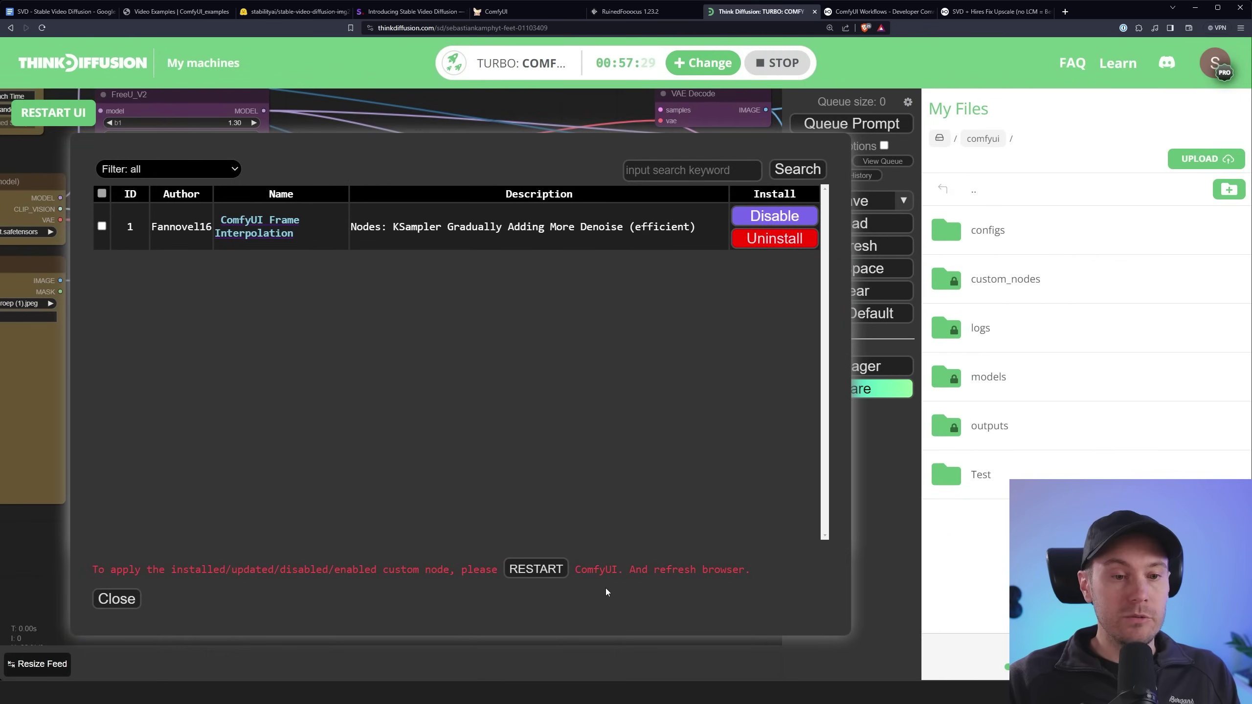
key(ctrl+minus)
key(ctrl+minus)
key(ctrl+minus)
key(ctrl+minus)
click(134, 603)
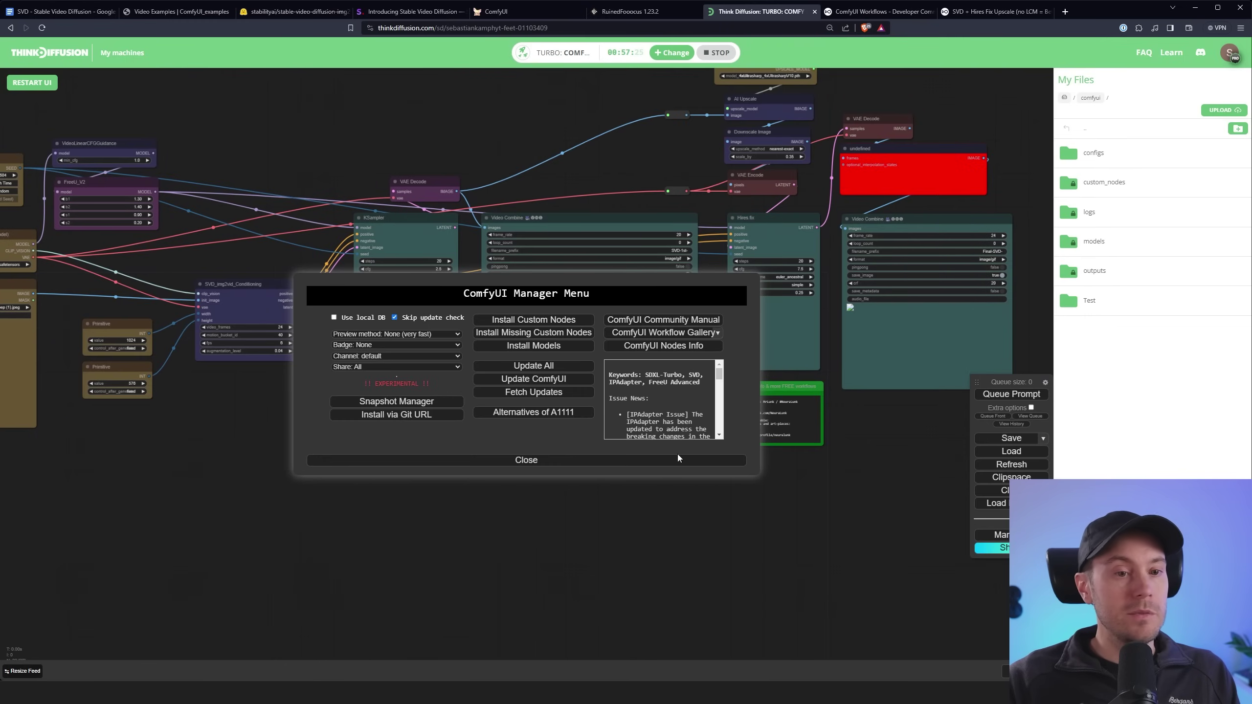
click(517, 462)
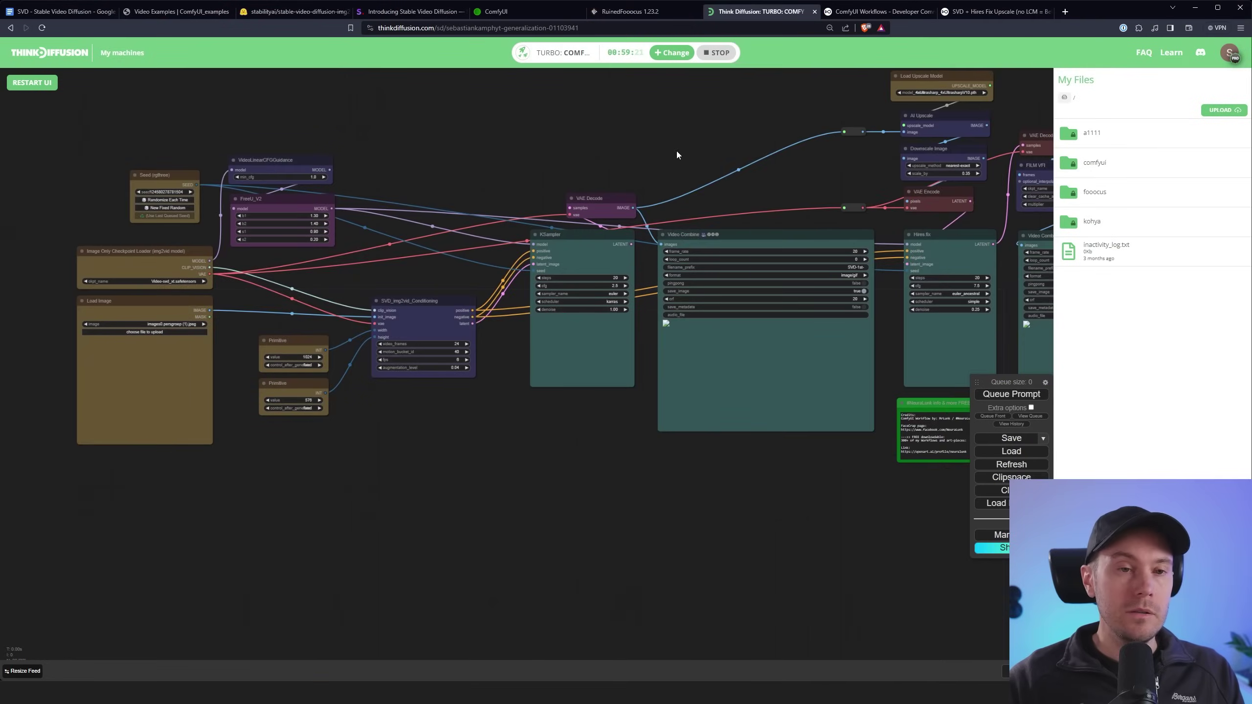
Set the checkpoint loader's ckpt_name to SVD/svd_xt.safetensors.
drag(708, 158, 215, 187)
scroll(646, 197, up, 4)
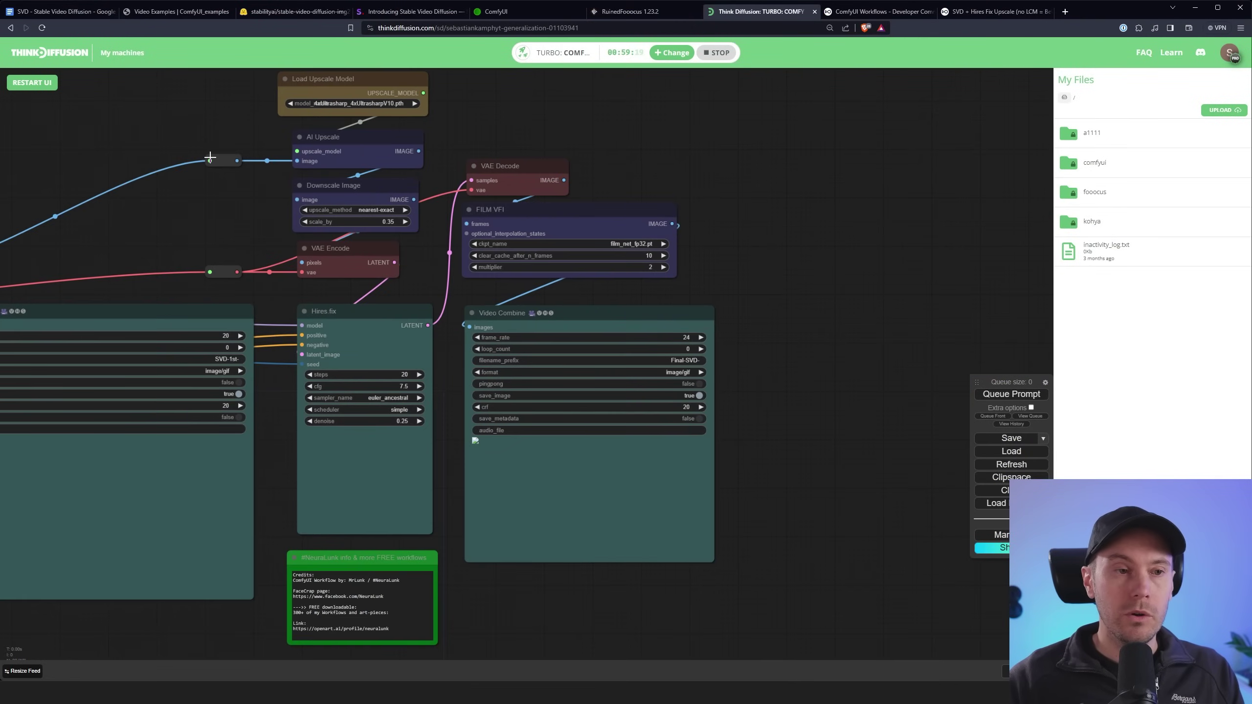
drag(90, 162, 646, 117)
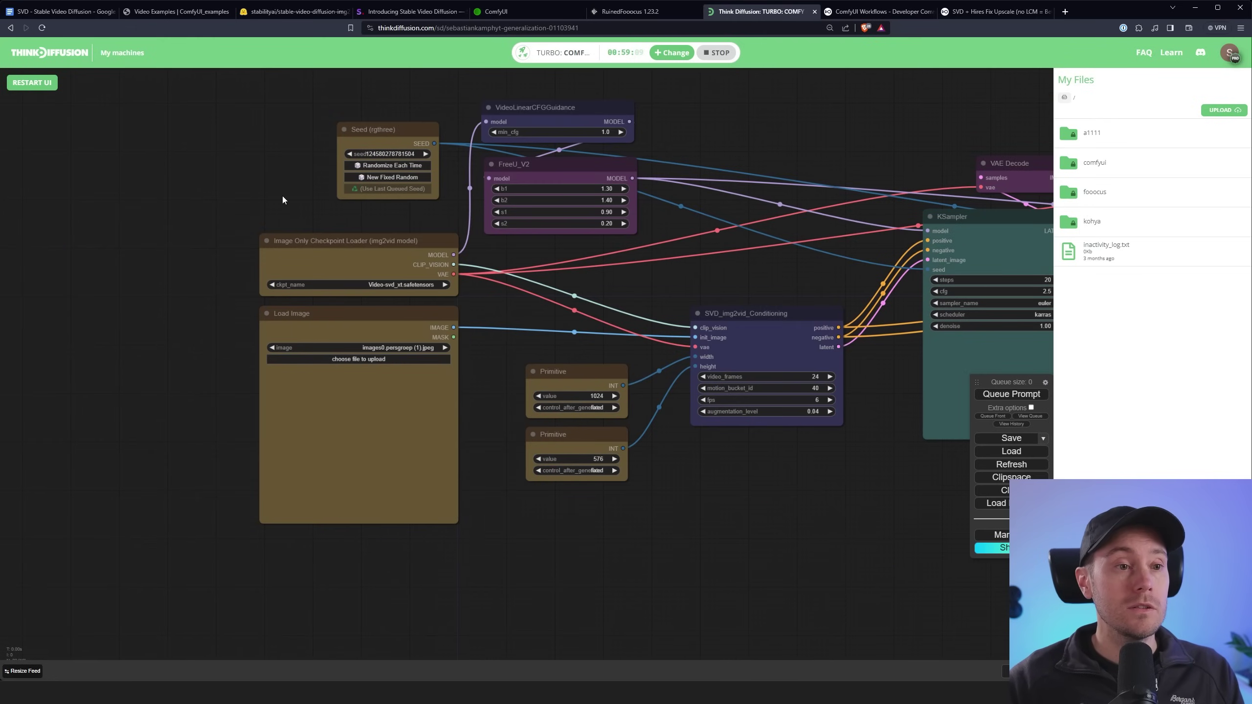
scroll(252, 202, up, 2)
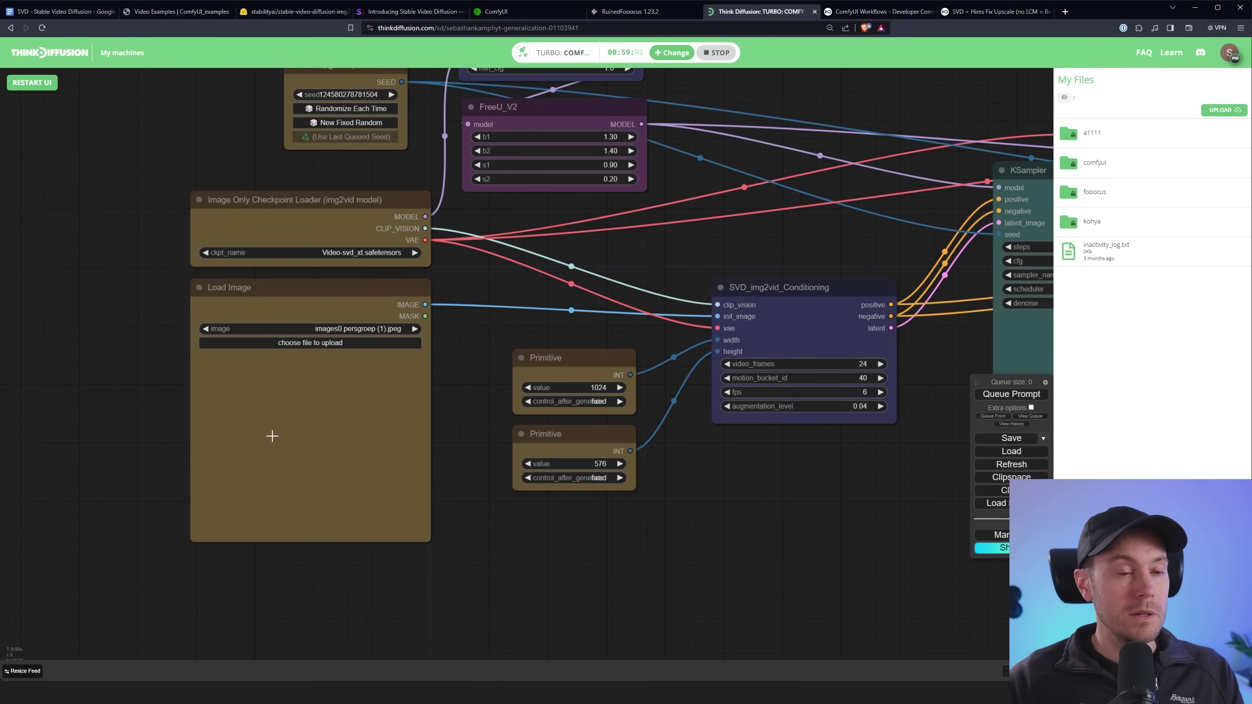
click(365, 252)
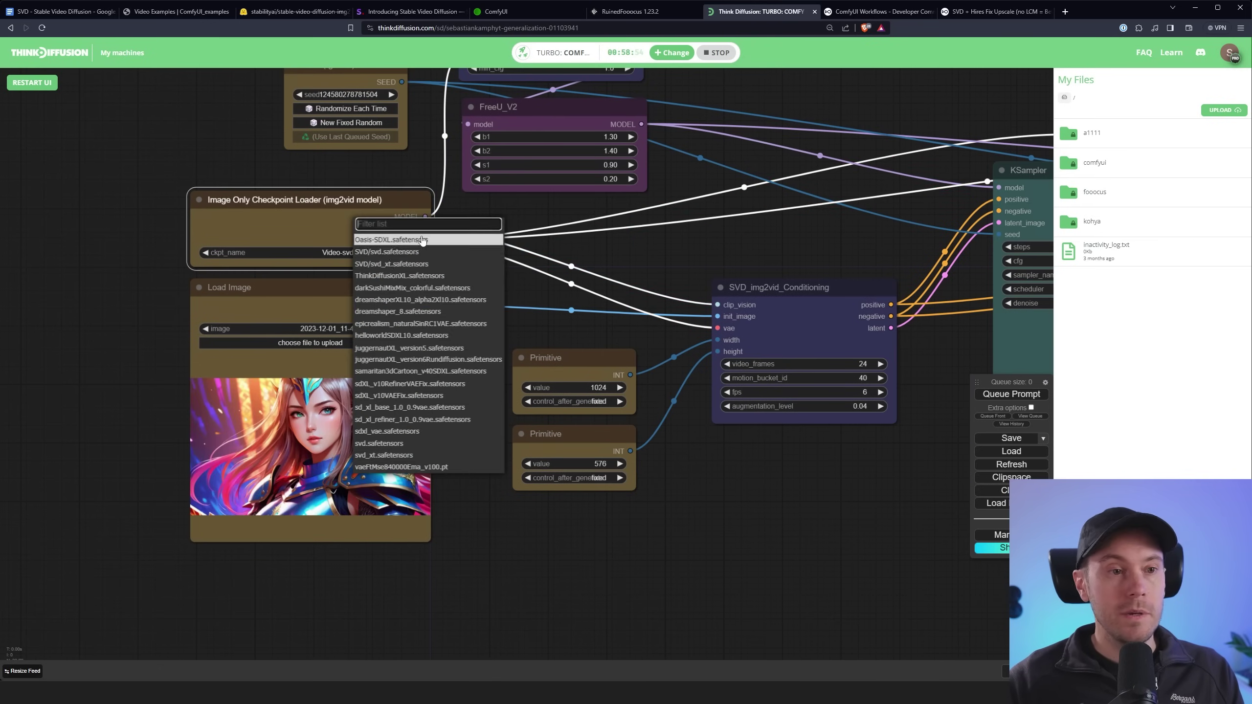
click(403, 265)
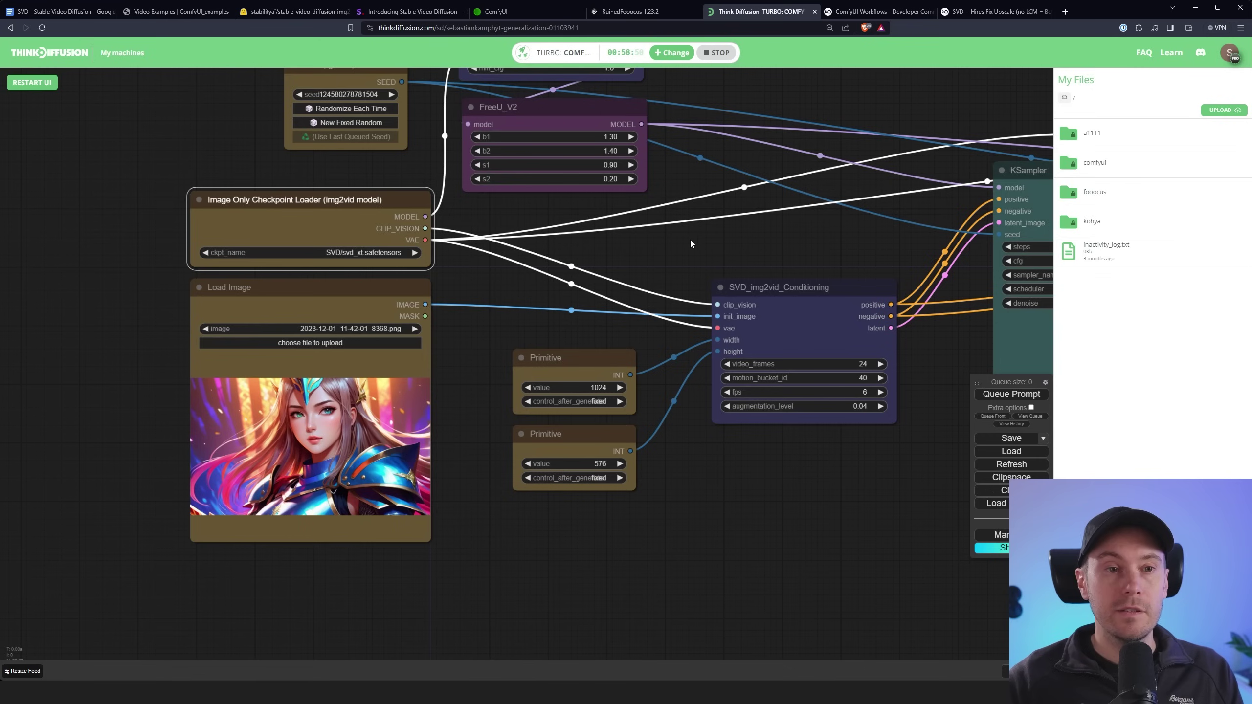
Edit the video_frames value, then pan over to the upscale and final output nodes.
scroll(742, 238, up, 3)
click(589, 323)
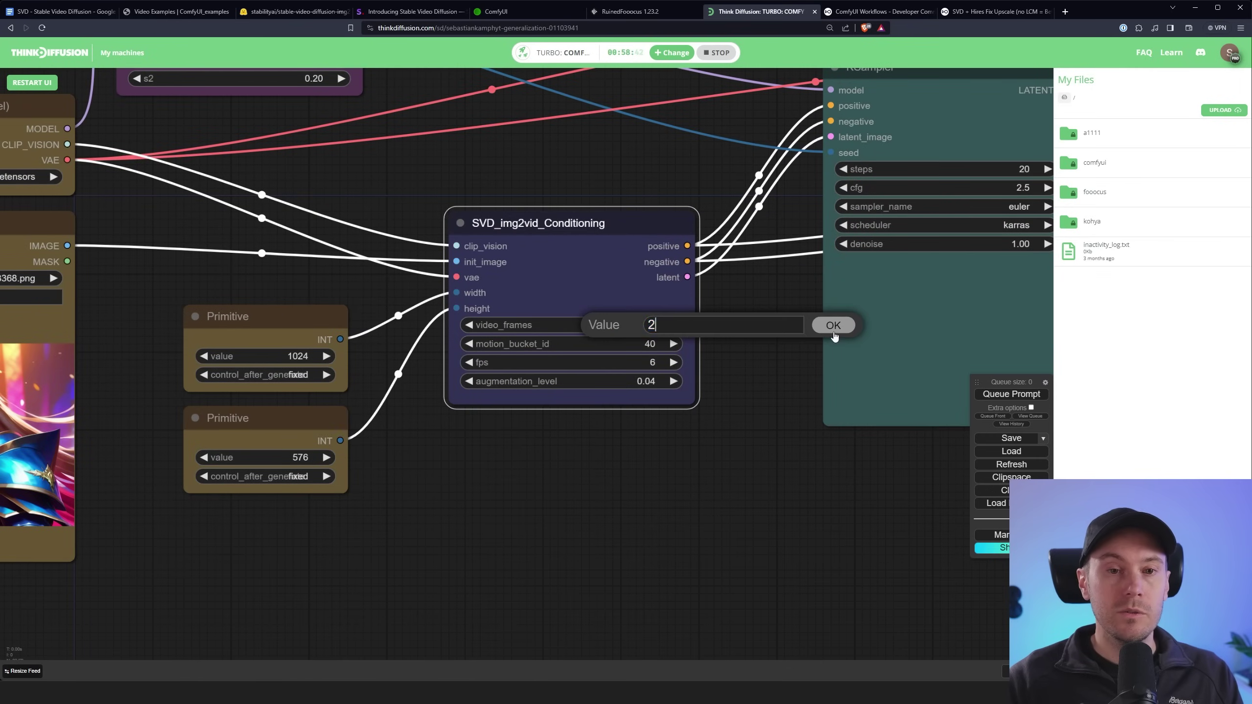
scroll(712, 373, down, 5)
drag(900, 105, 368, 229)
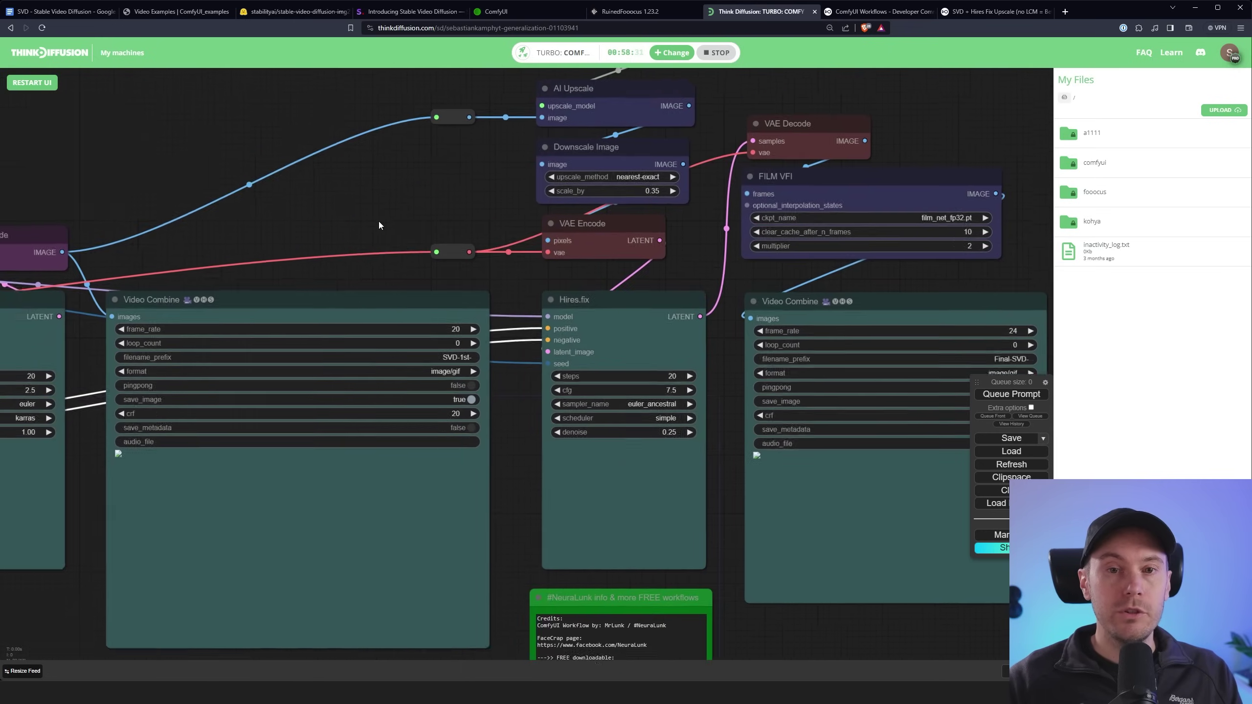
scroll(417, 222, down, 1)
drag(642, 333, 389, 333)
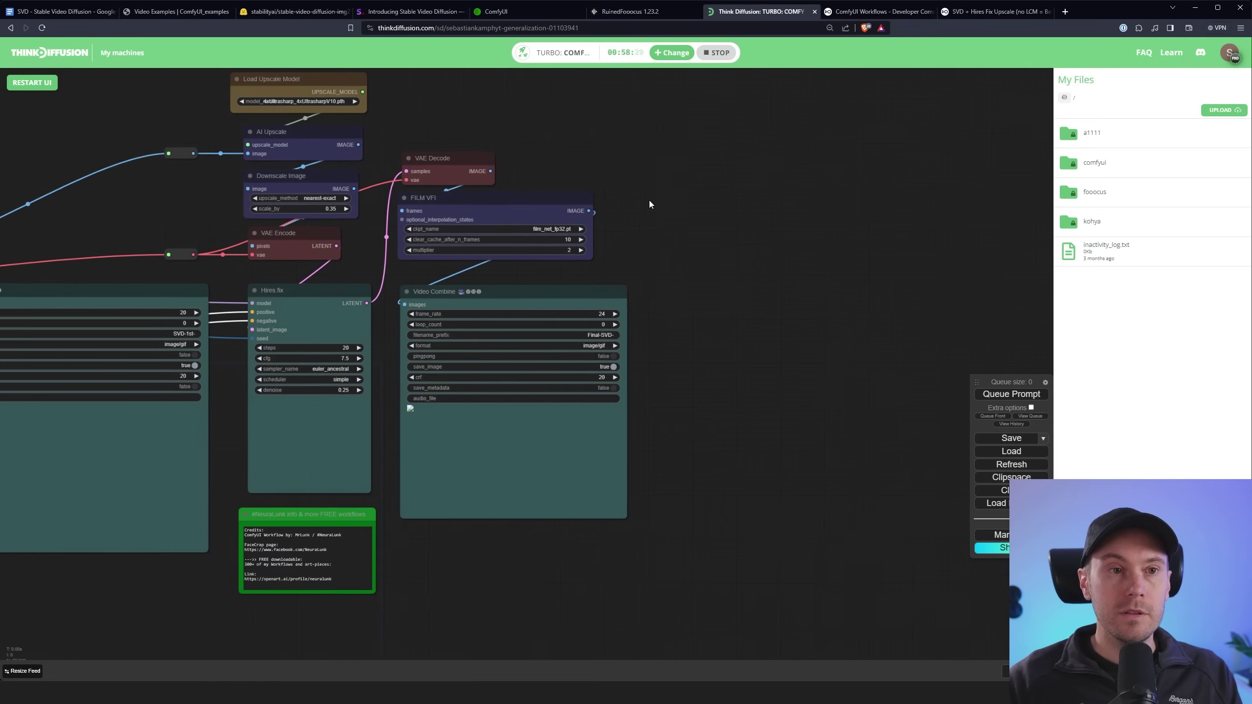
scroll(481, 100, up, 1)
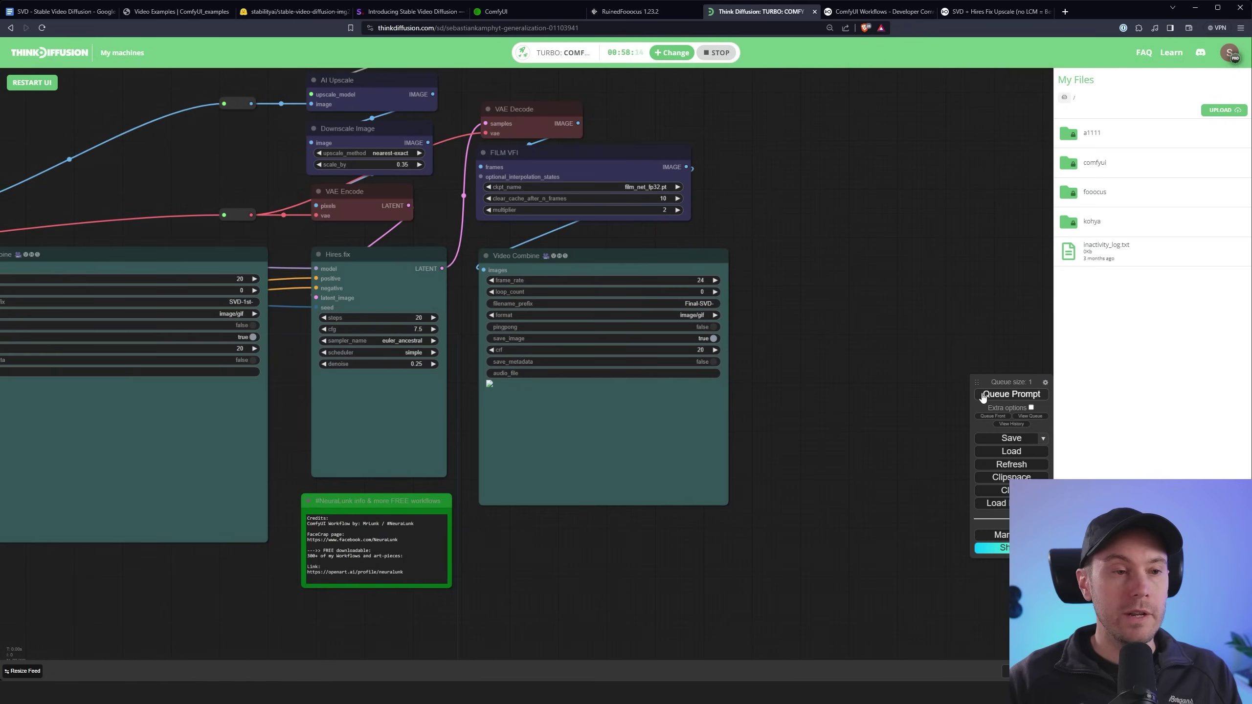
Pan across the KSampler, Hires.fix and both Video Combine nodes to check the run.
drag(193, 187, 426, 135)
scroll(470, 127, up, 2)
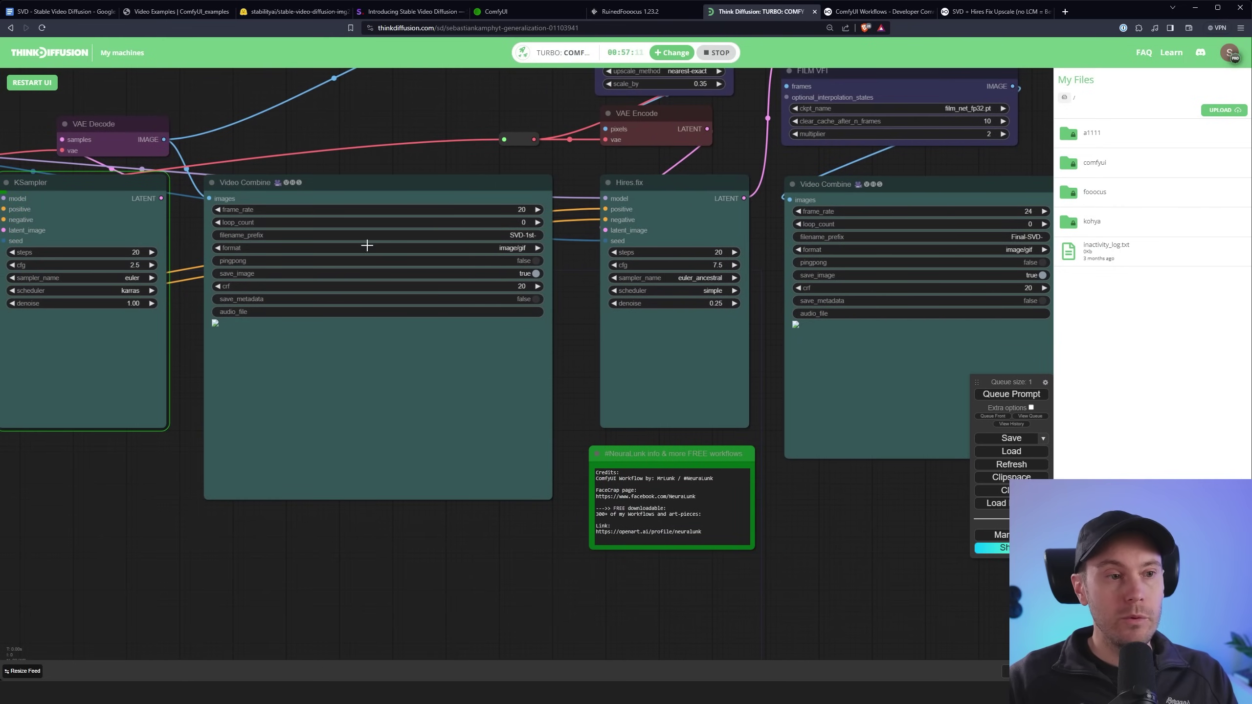
drag(425, 129, 288, 135)
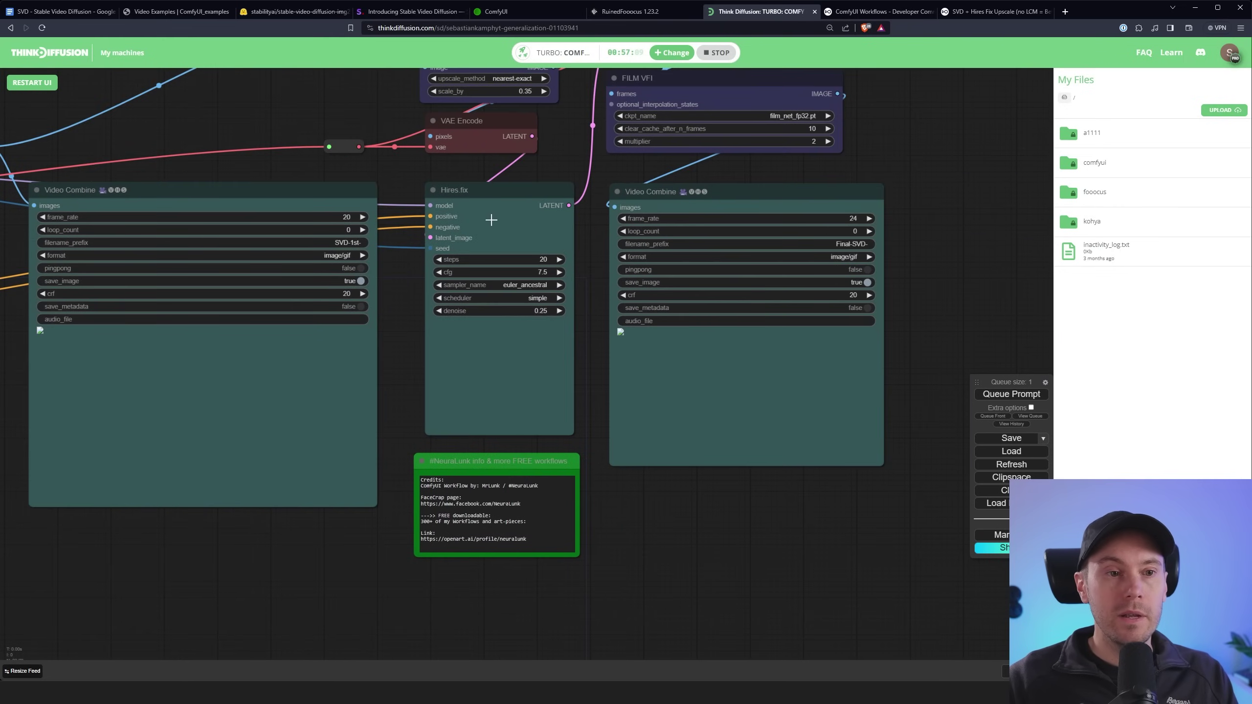
drag(882, 168, 937, 186)
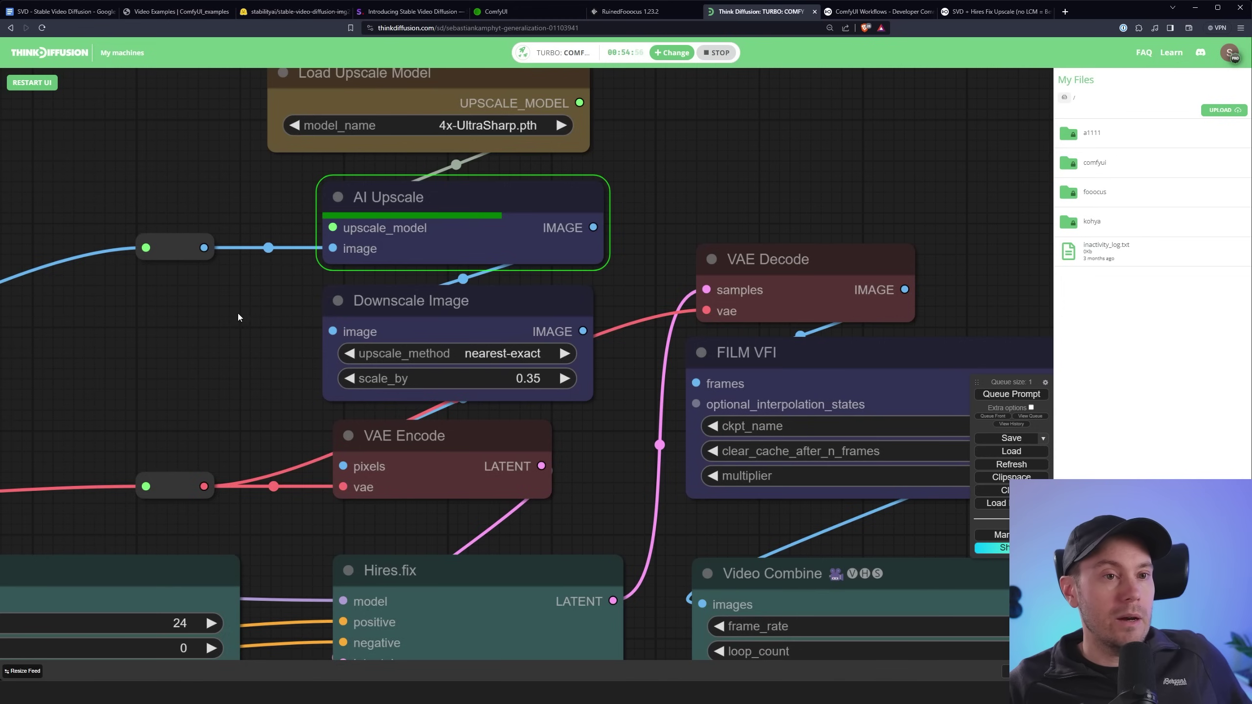
Enlarge the final Video Combine node to show the upscaled warrior animation.
scroll(237, 313, down, 2)
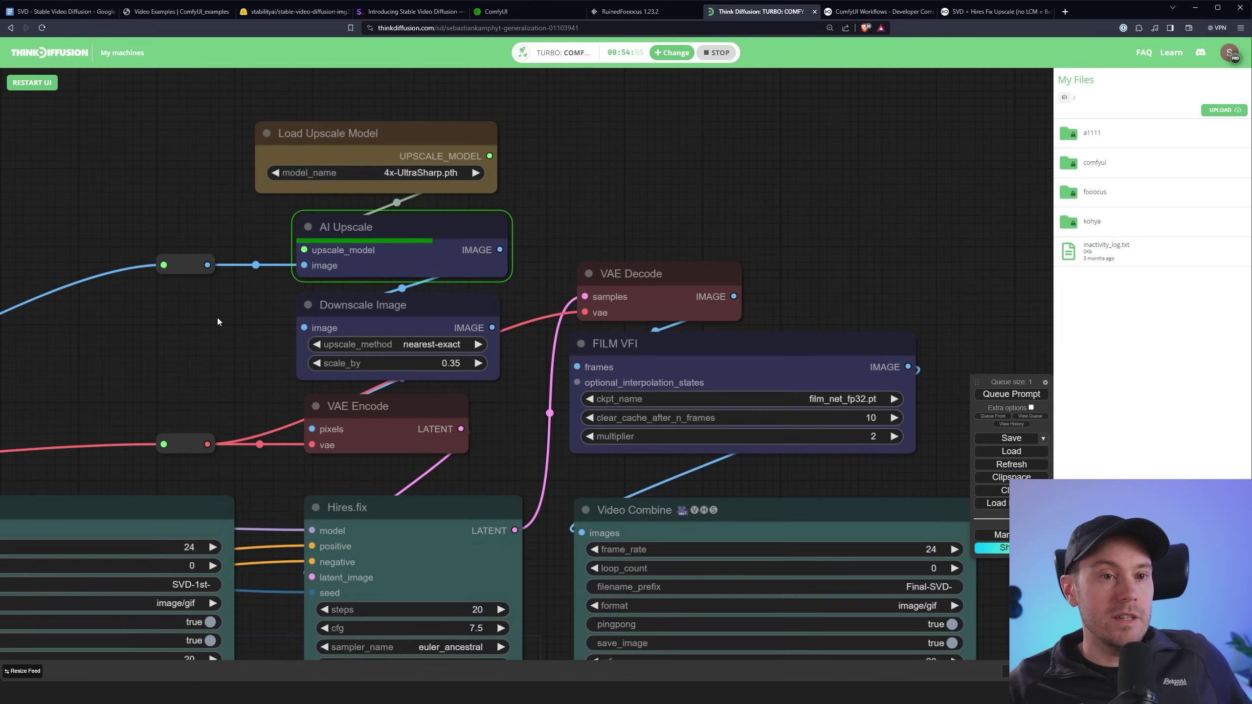
scroll(218, 317, up, 1)
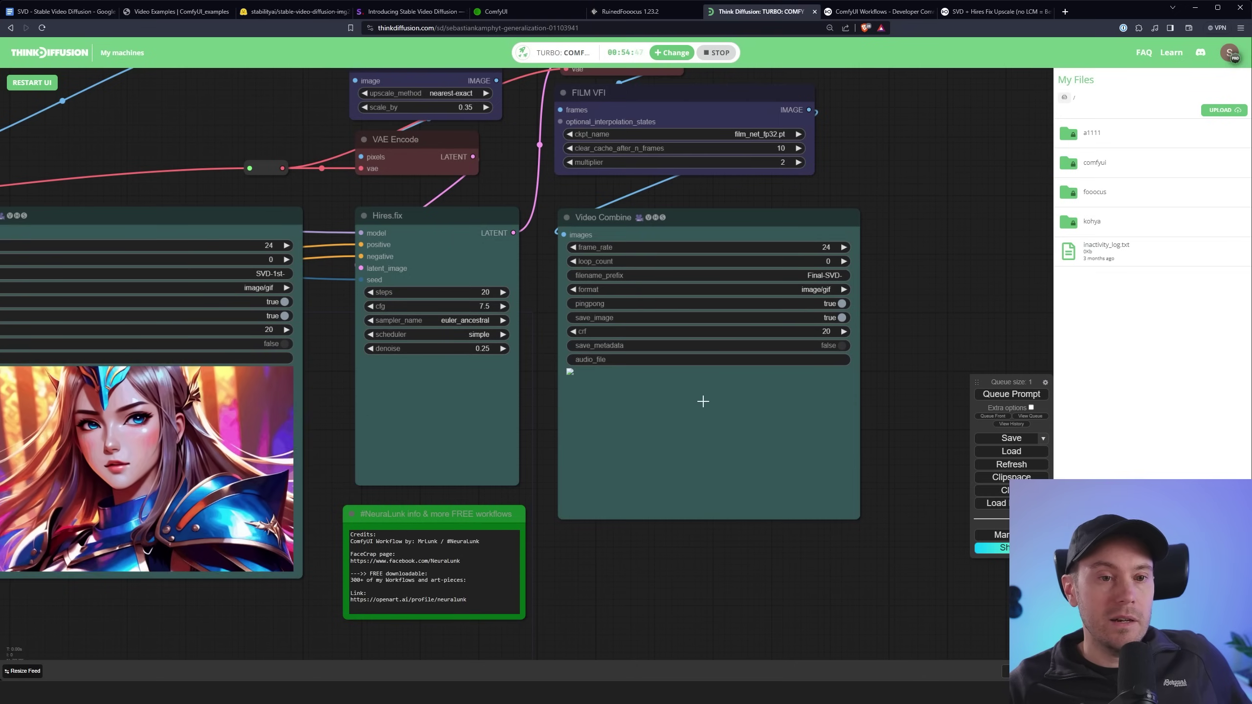
drag(896, 334, 818, 395)
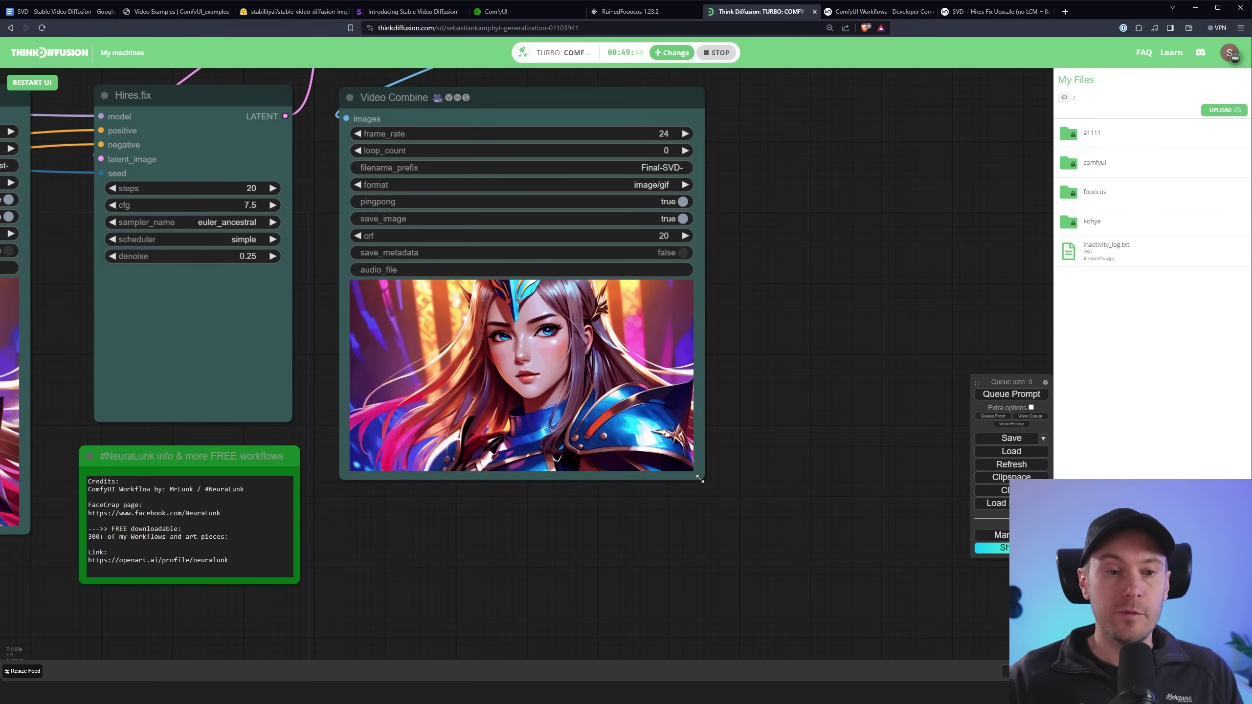
drag(700, 479, 927, 651)
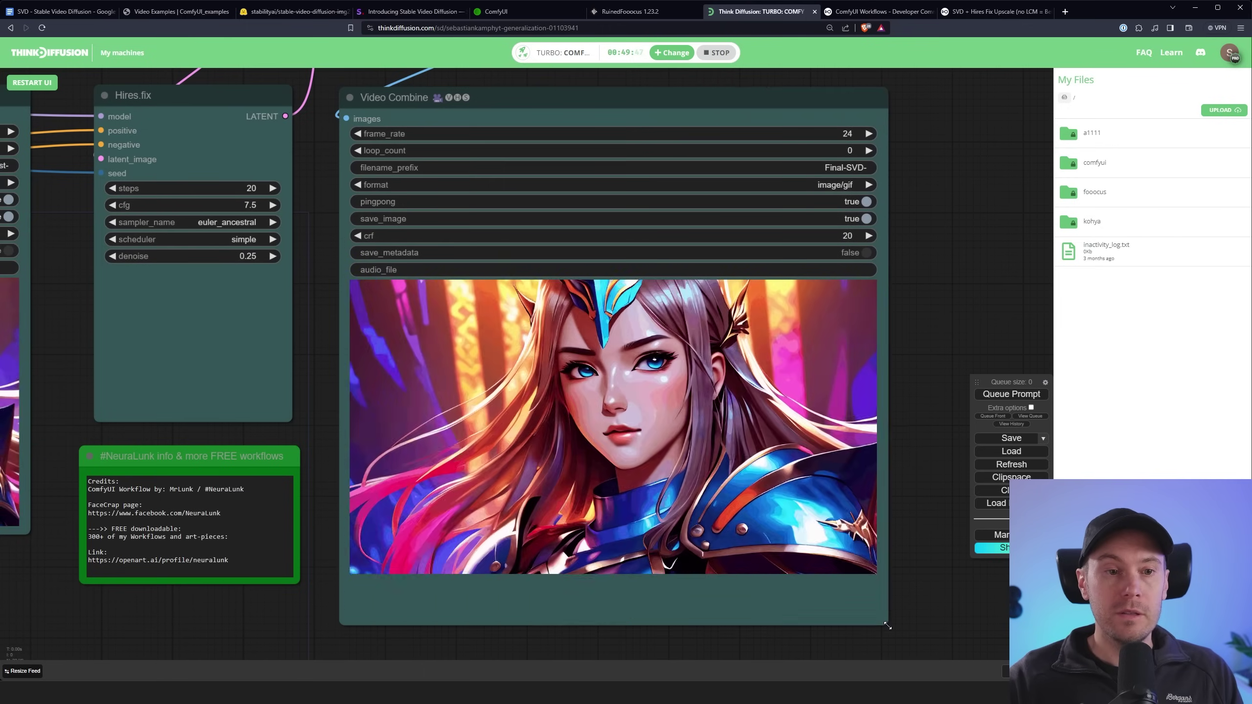
drag(974, 291, 743, 226)
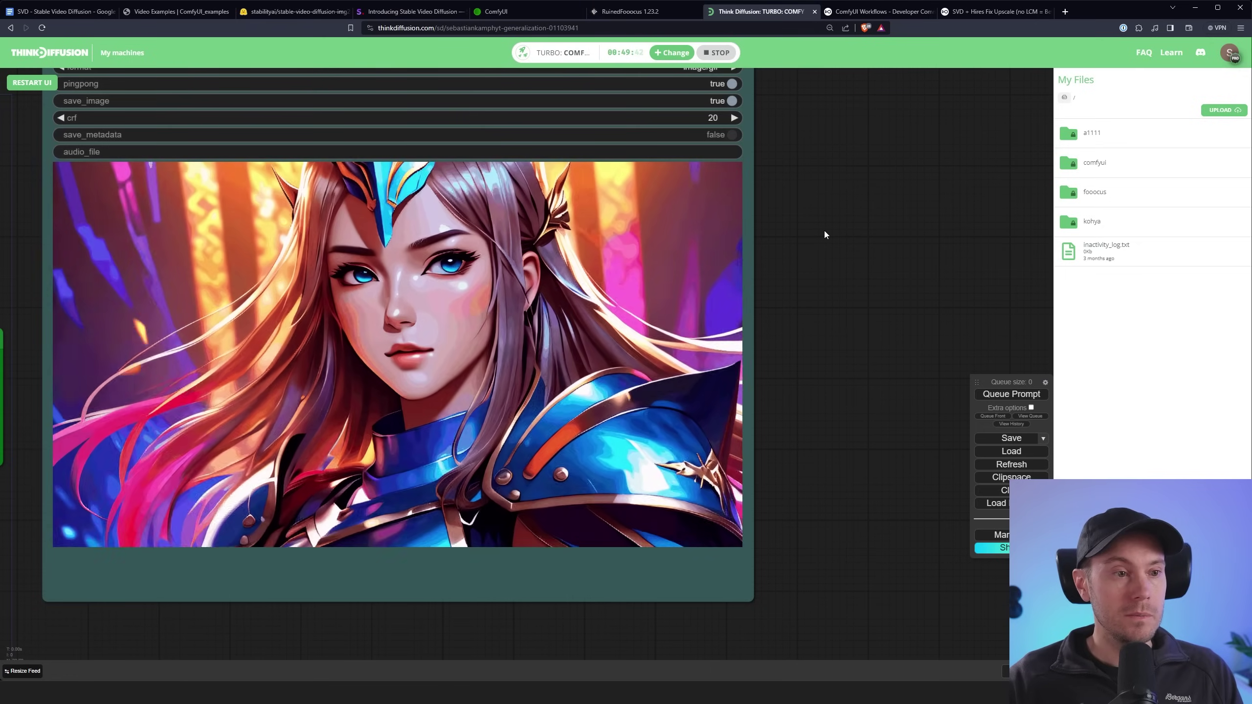
Save the GIF and confirm in Properties it is 1432 × 800 and 23.0 MB.
right_click(379, 186)
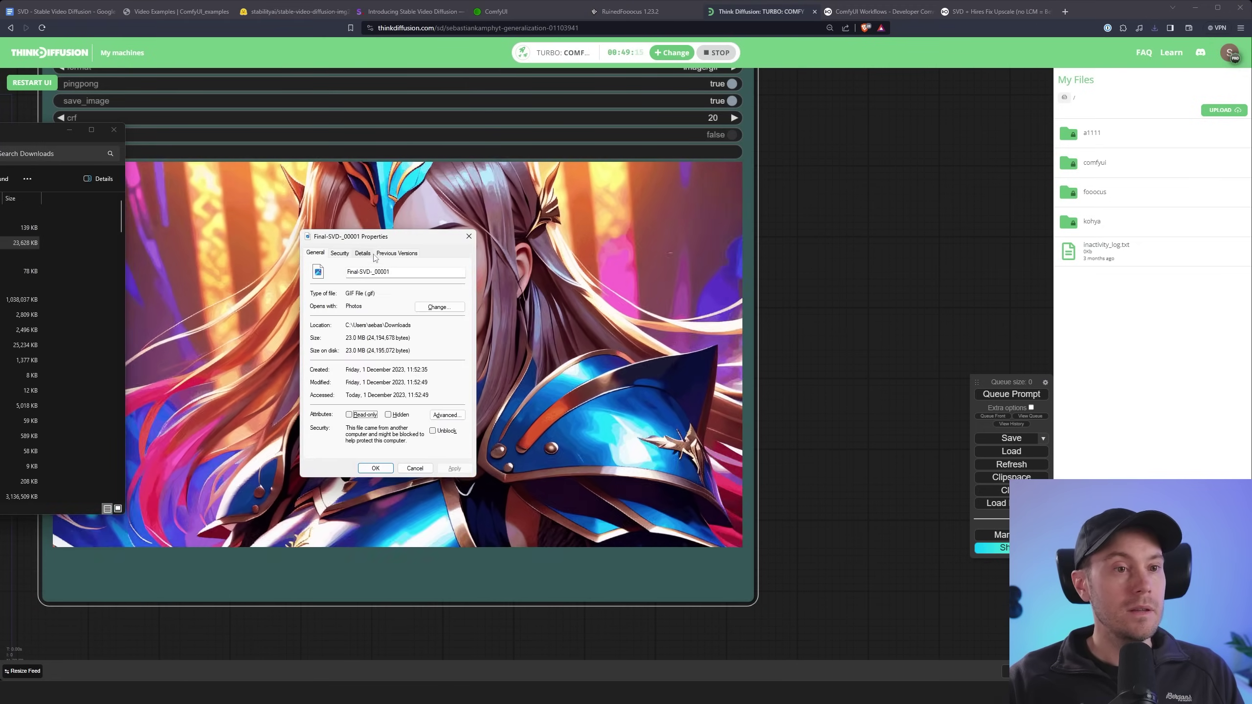
click(371, 254)
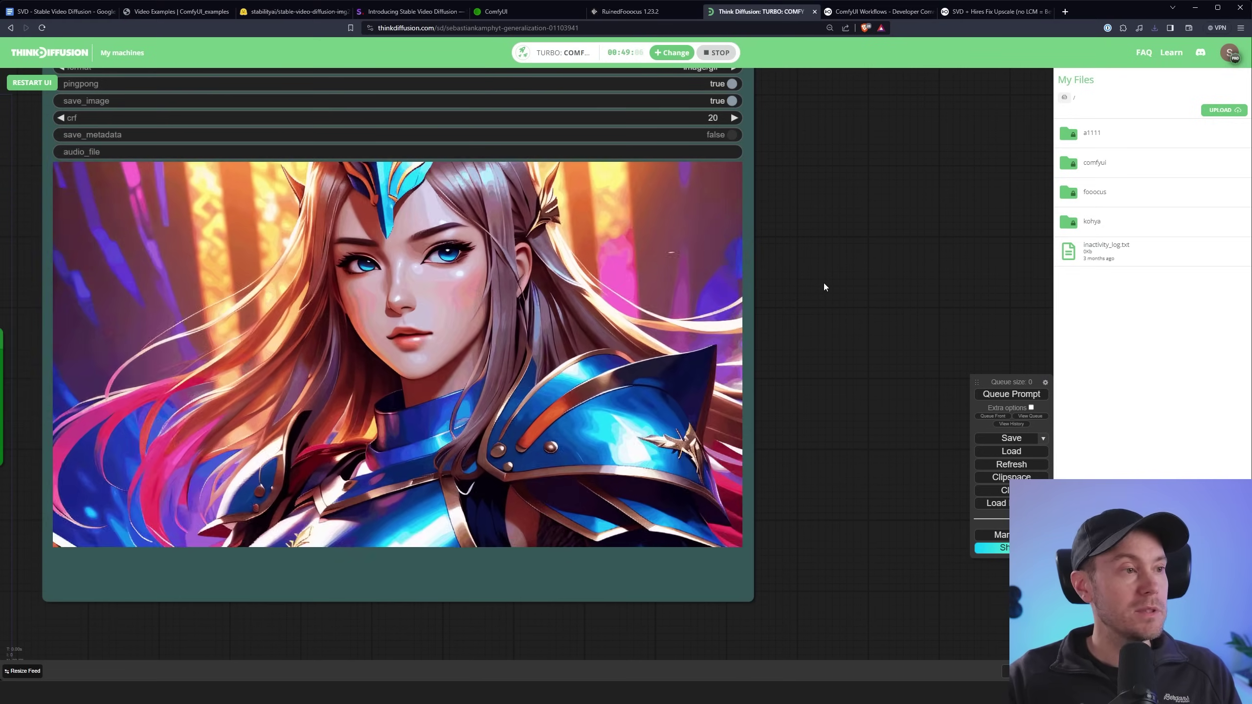
scroll(823, 282, down, 8)
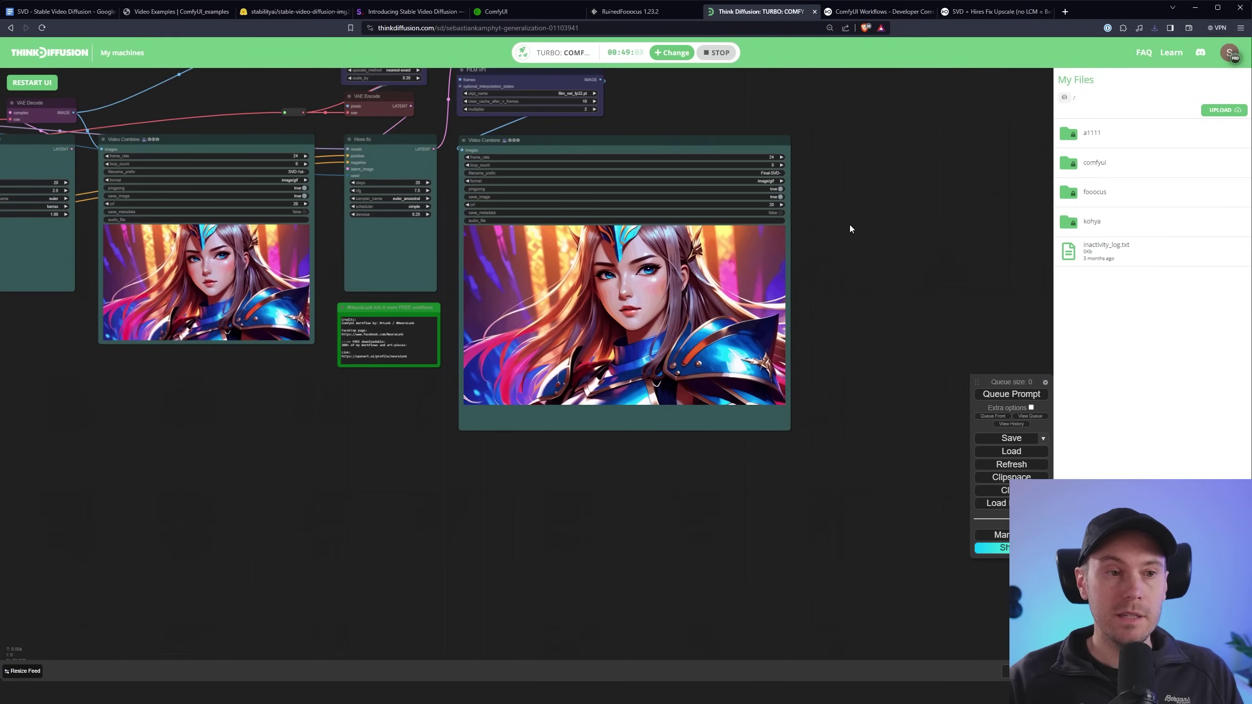
drag(851, 223, 822, 289)
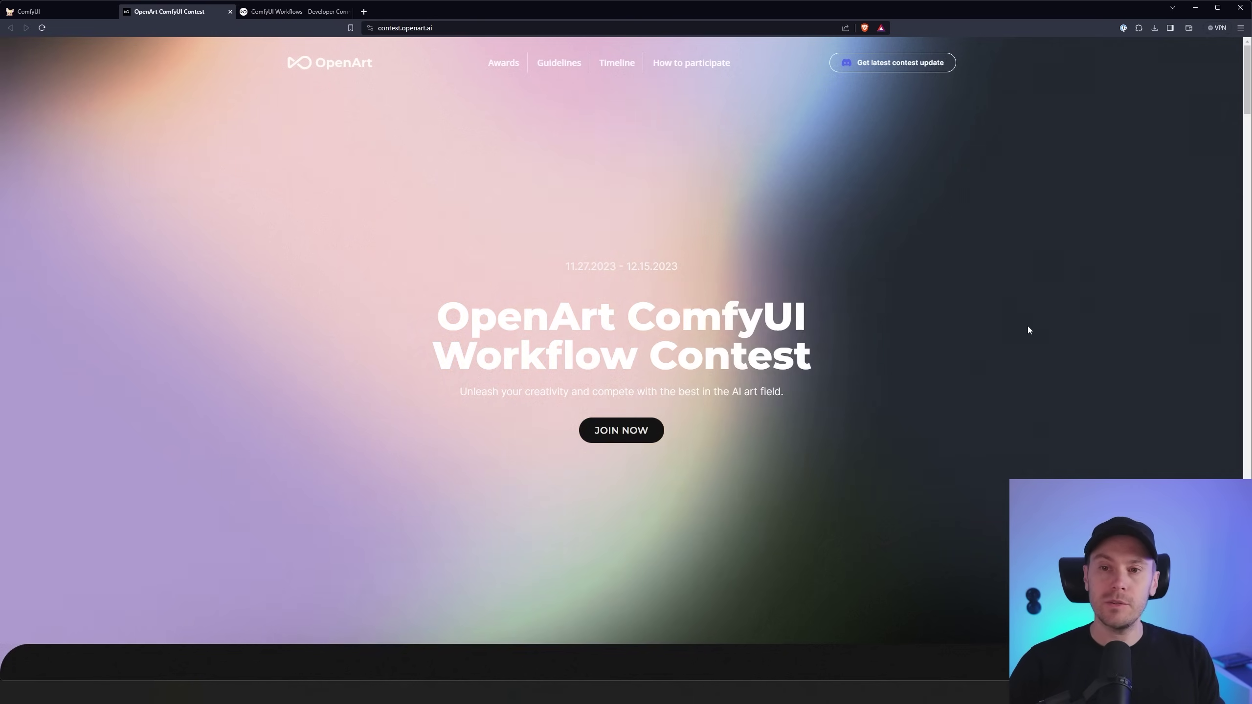
Read through About, Prizes & Awards ($13.3k pool) and Timeline down to How to participate.
scroll(1245, 130, down, 6)
scroll(1244, 131, down, 4)
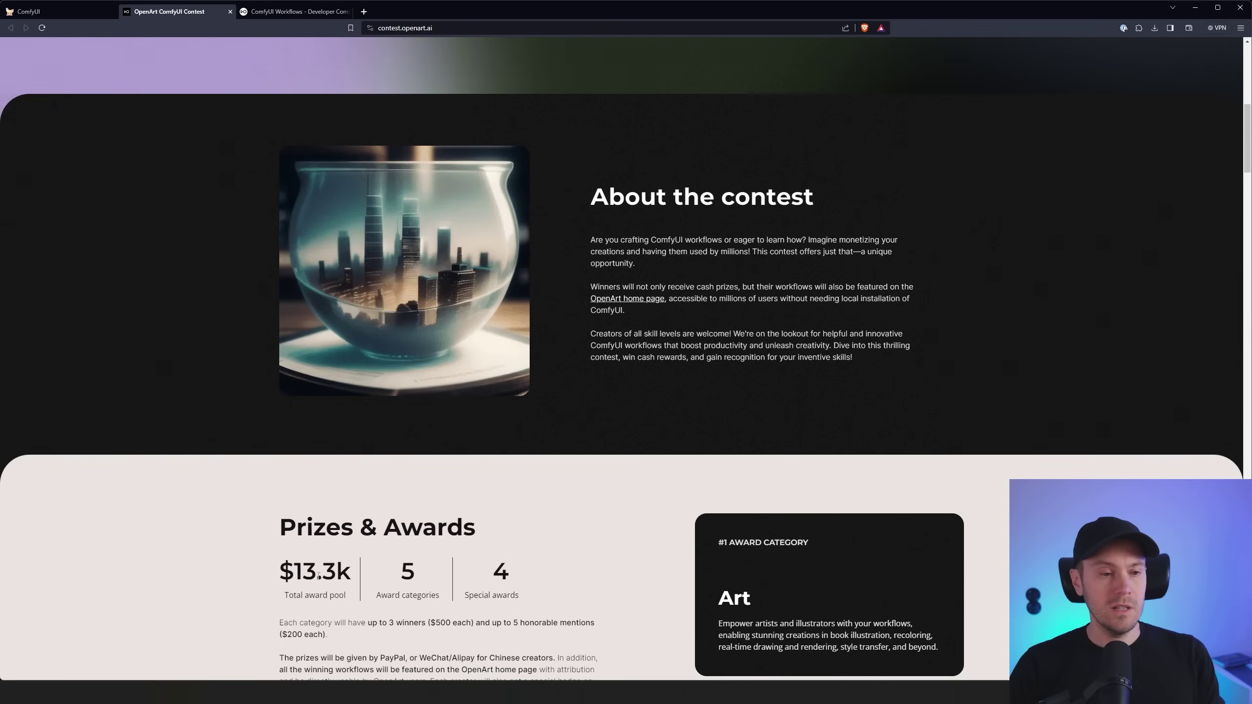
scroll(409, 561, down, 1)
scroll(410, 561, down, 1)
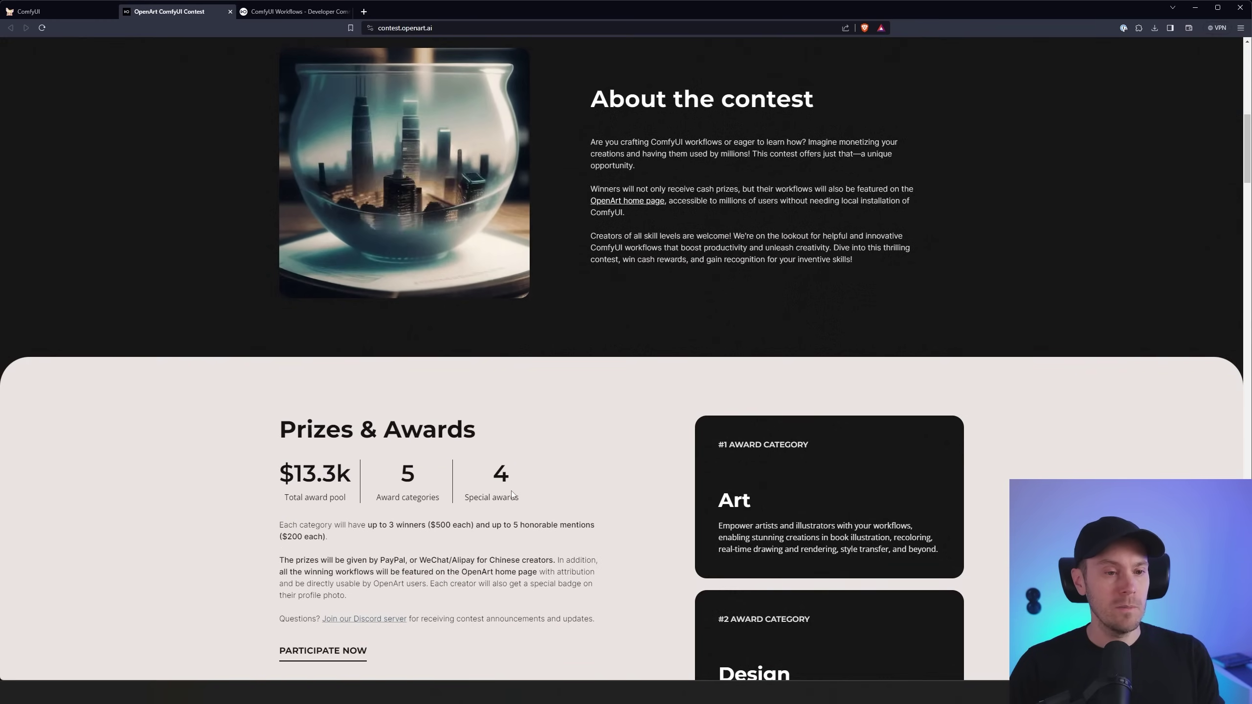
scroll(422, 518, down, 1)
scroll(423, 521, down, 2)
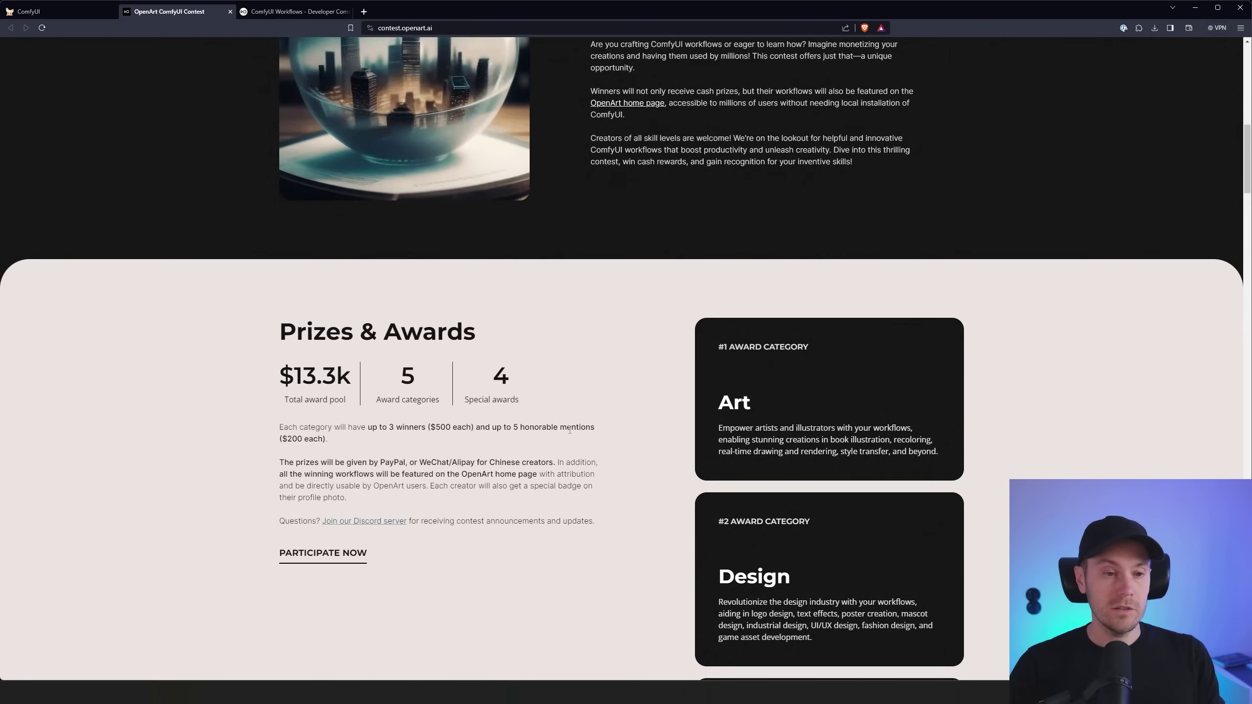
scroll(977, 393, down, 3)
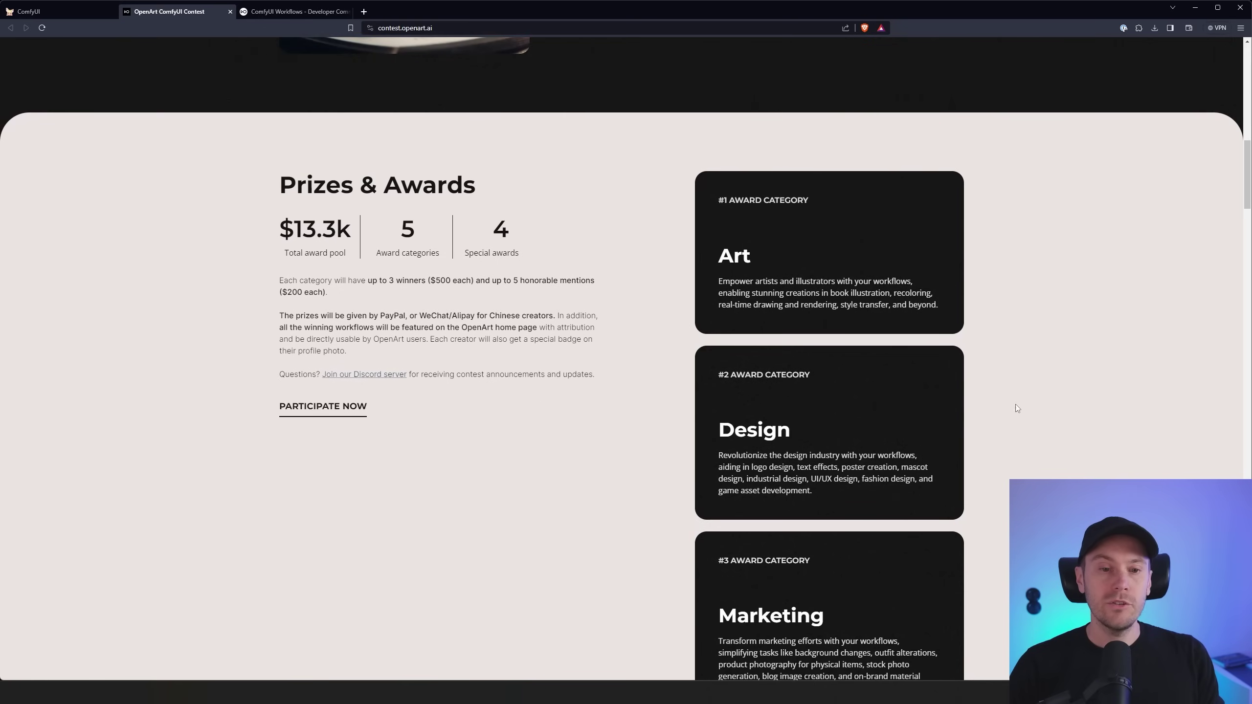
scroll(1065, 400, down, 10)
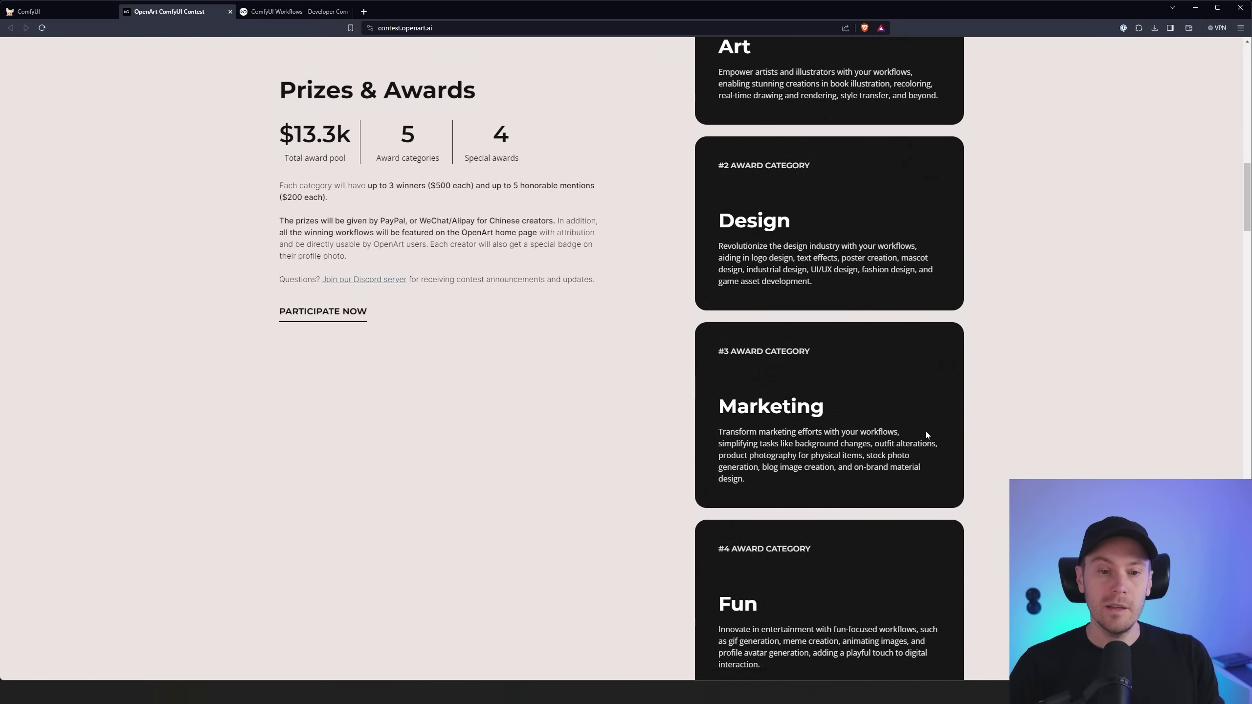
scroll(867, 438, down, 2)
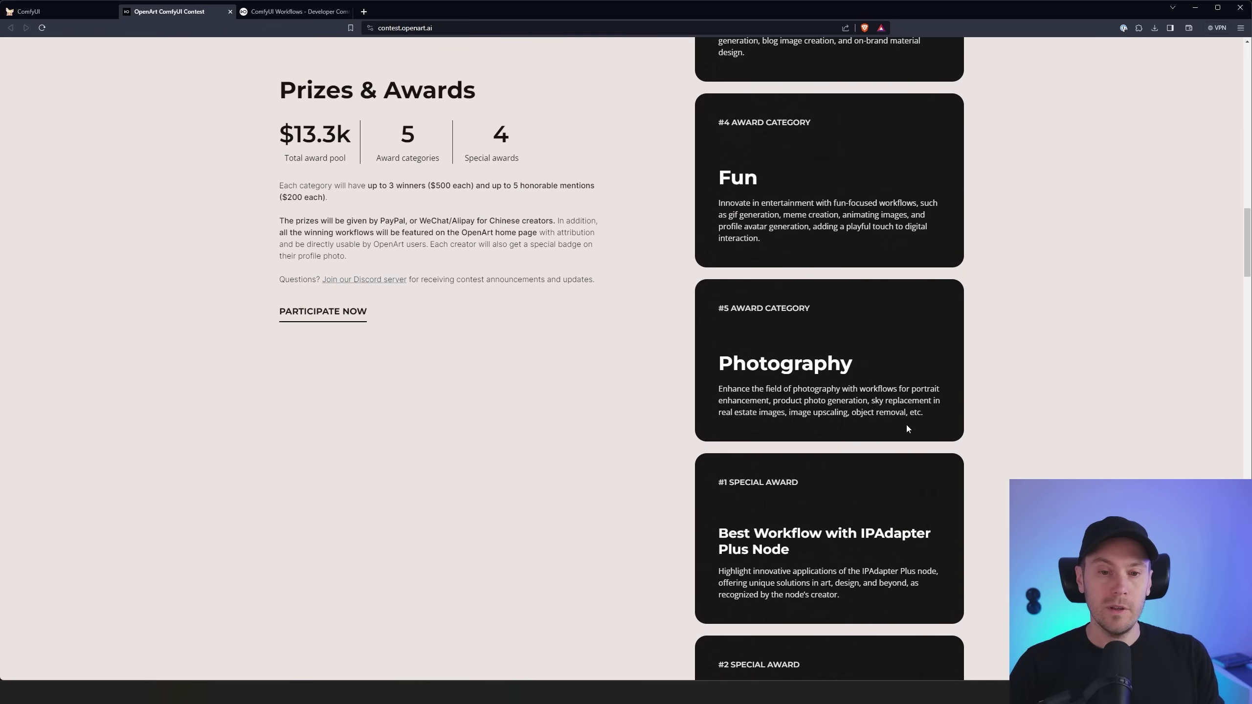
scroll(1008, 427, down, 3)
drag(1249, 270, 1248, 288)
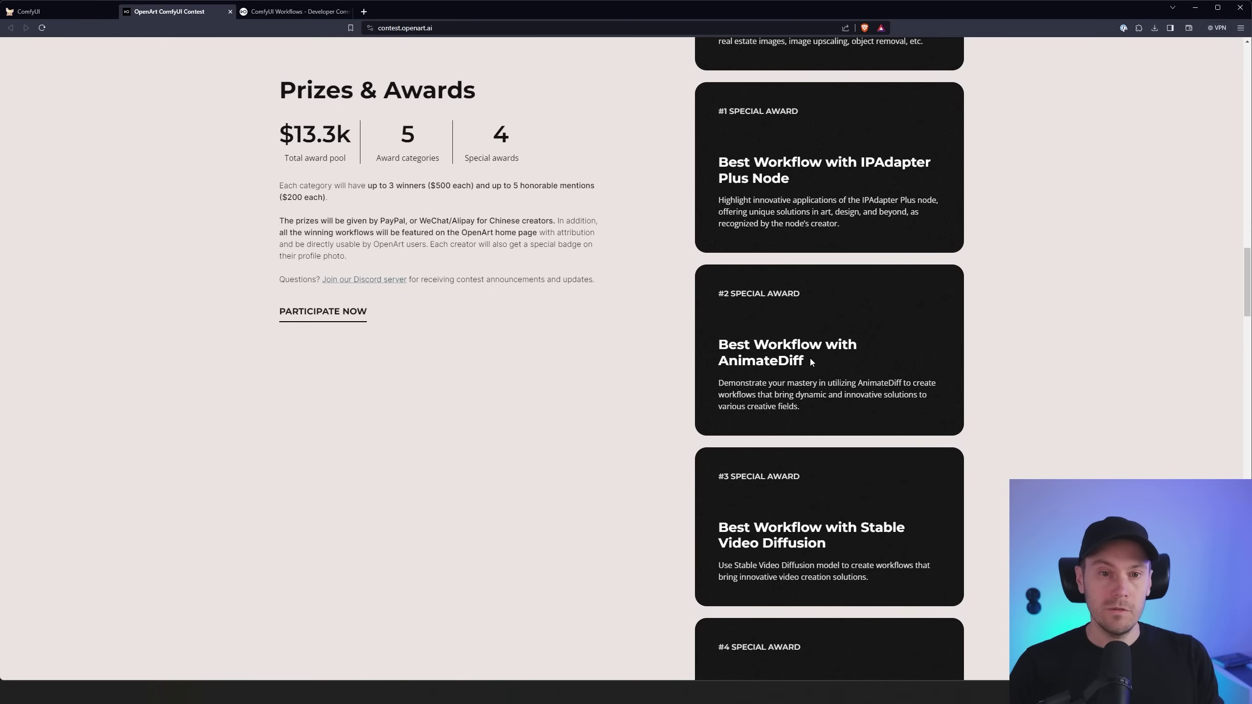
scroll(837, 356, down, 4)
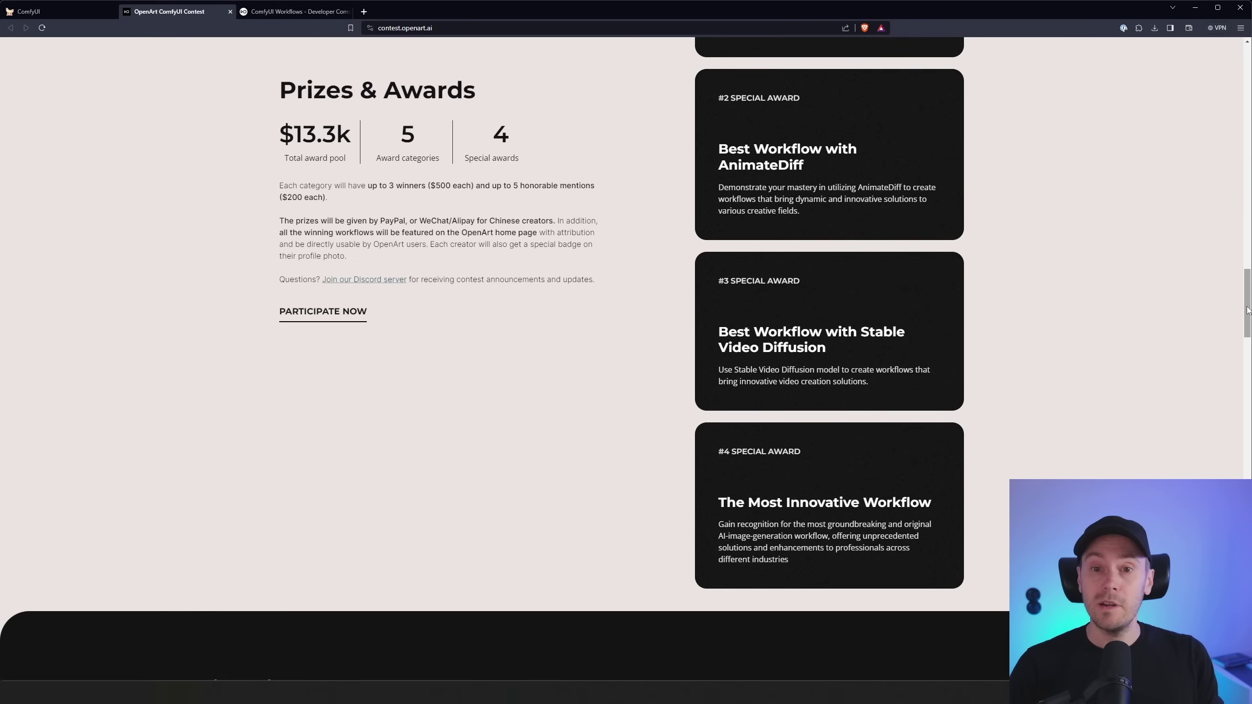
drag(1248, 306, 1249, 143)
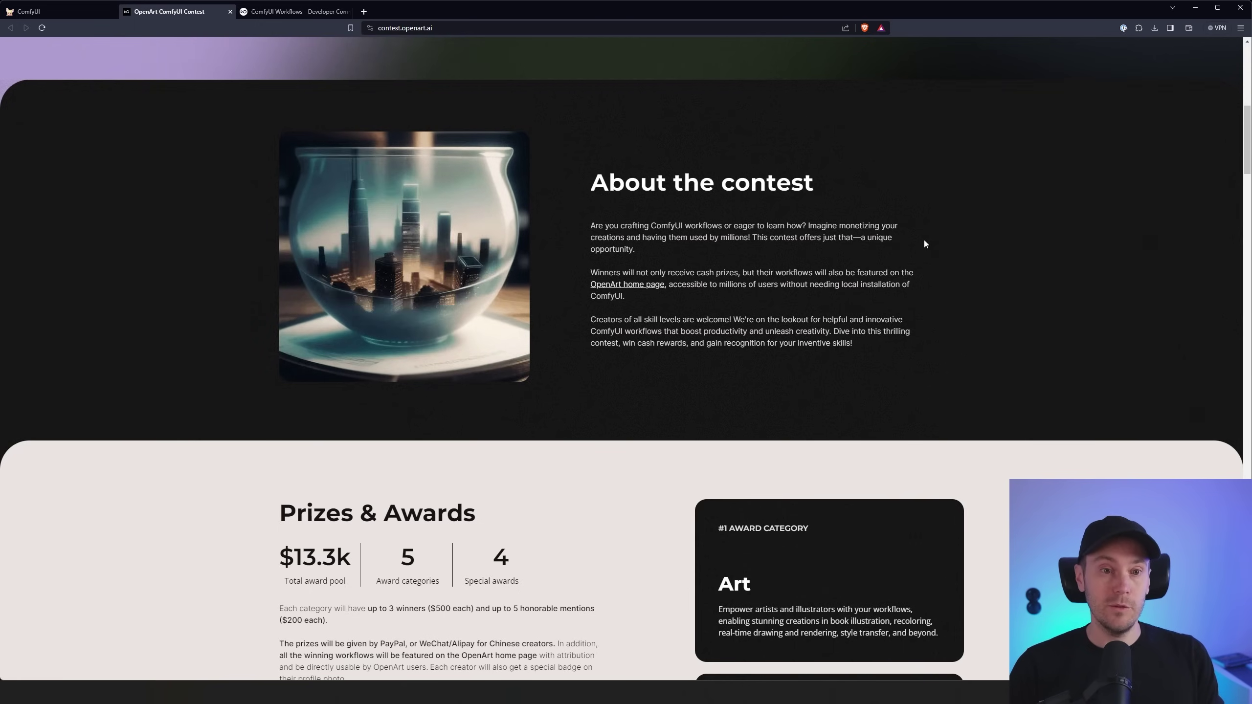
scroll(924, 239, down, 10)
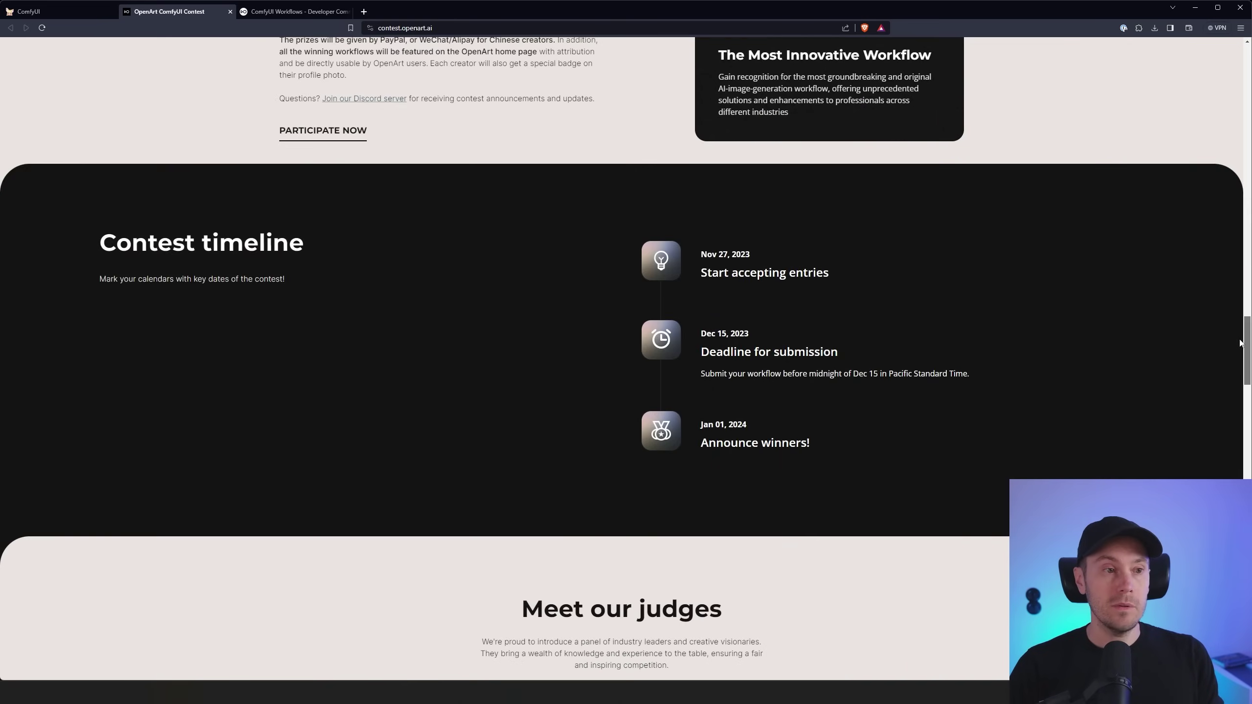
scroll(1241, 343, down, 8)
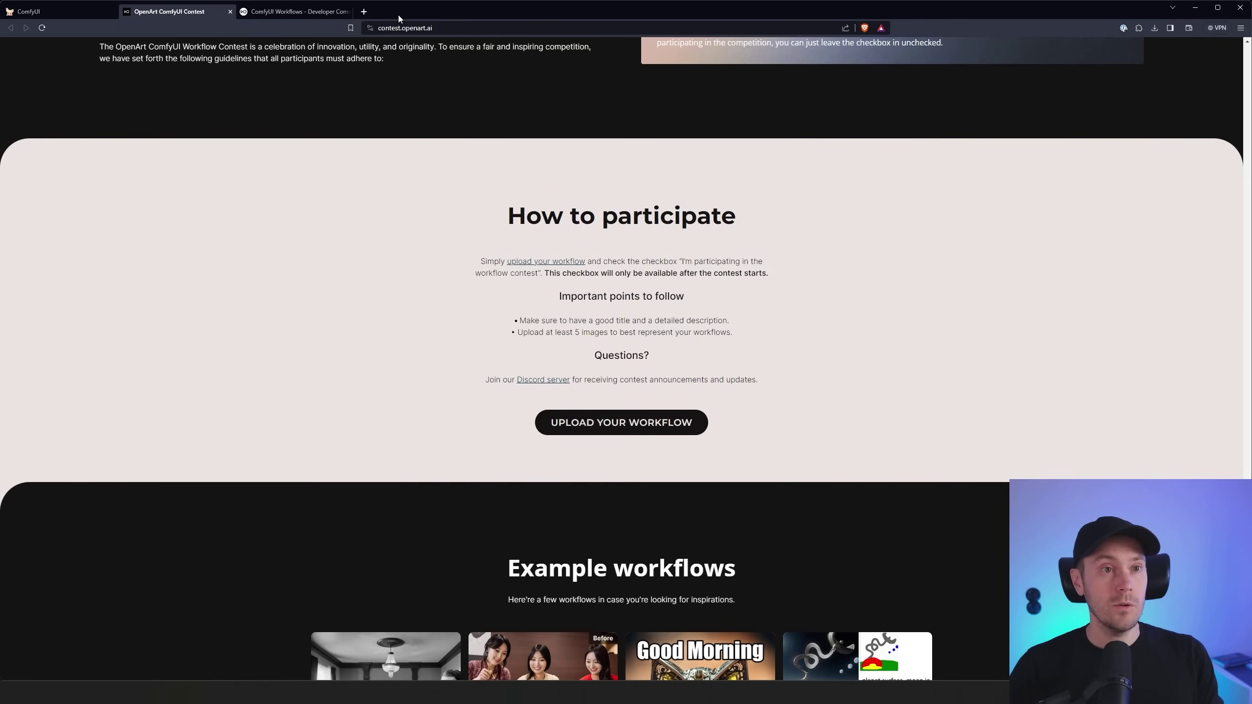
scroll(807, 330, down, 1)
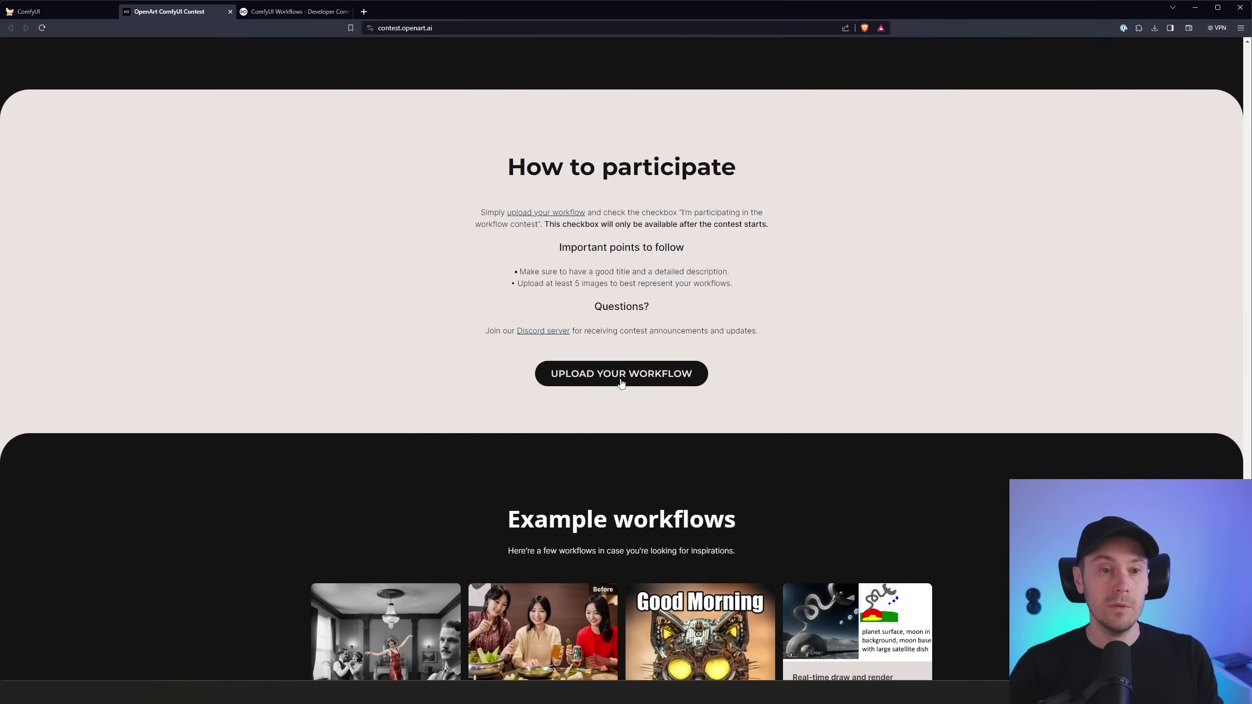
Upload STABLE_DIFFUSION_VIDEO_Workflow.json as a new ComfyUI workflow on OpenArt.
click(618, 374)
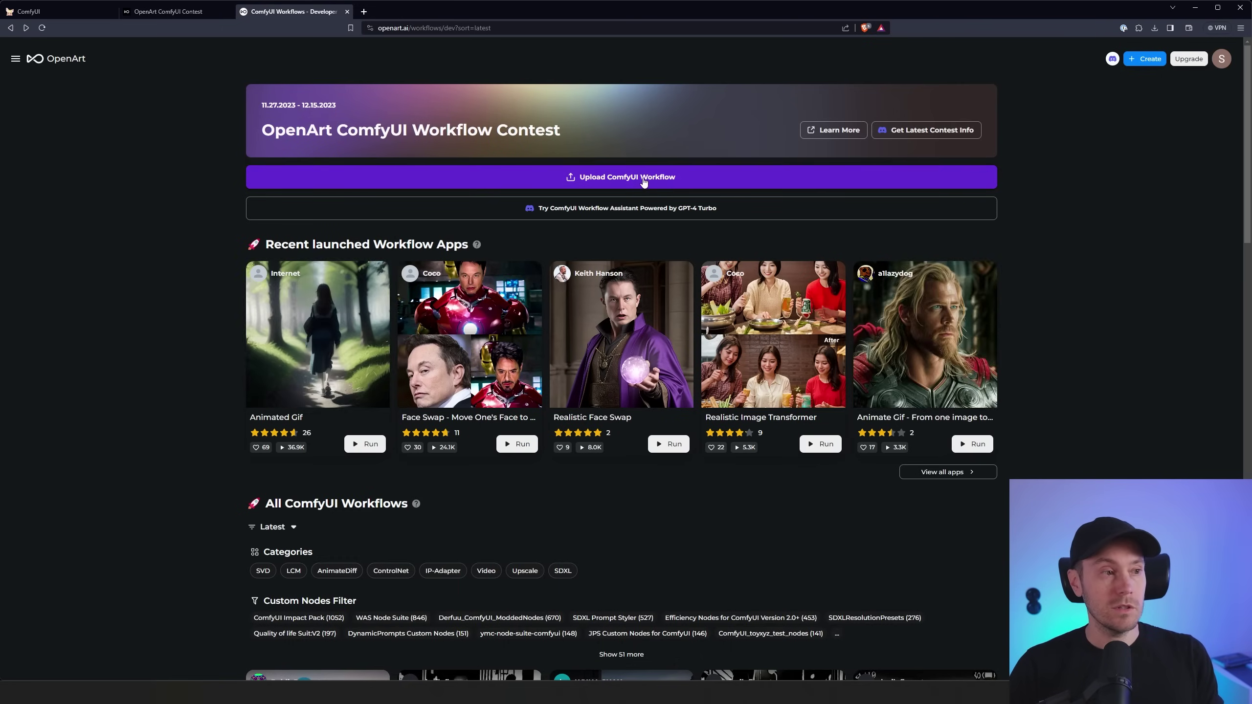
click(671, 183)
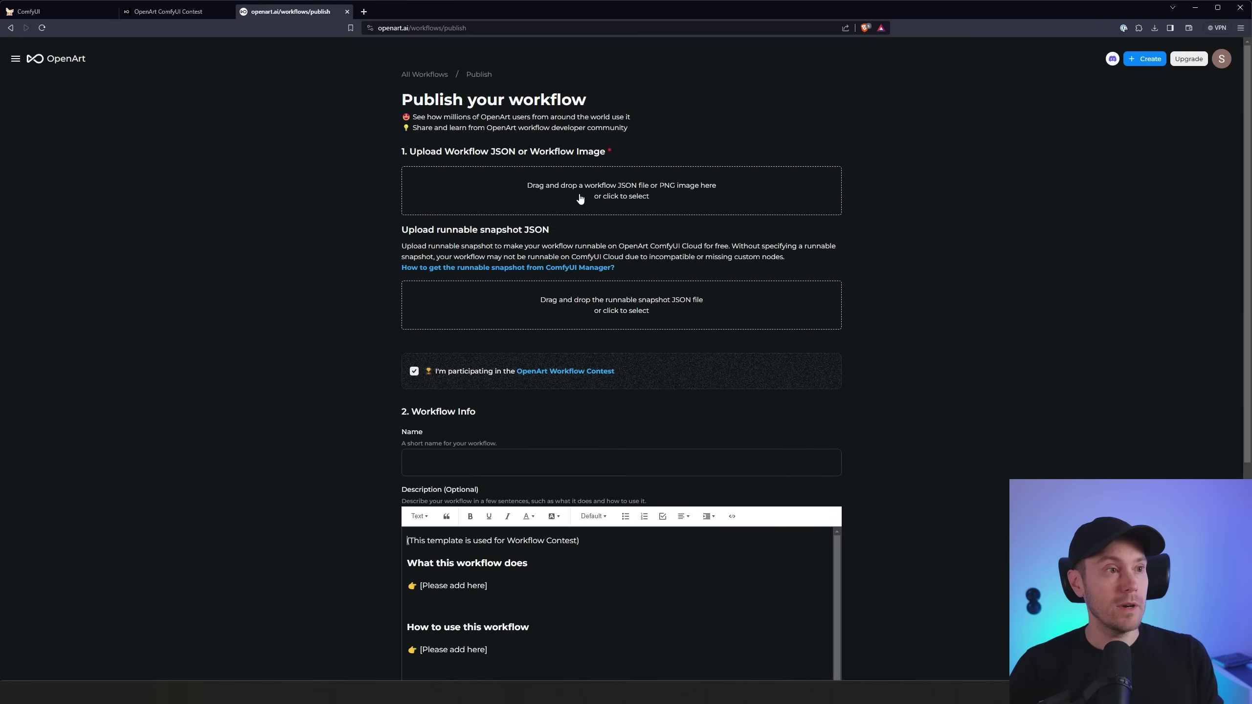
drag(122, 116, 542, 192)
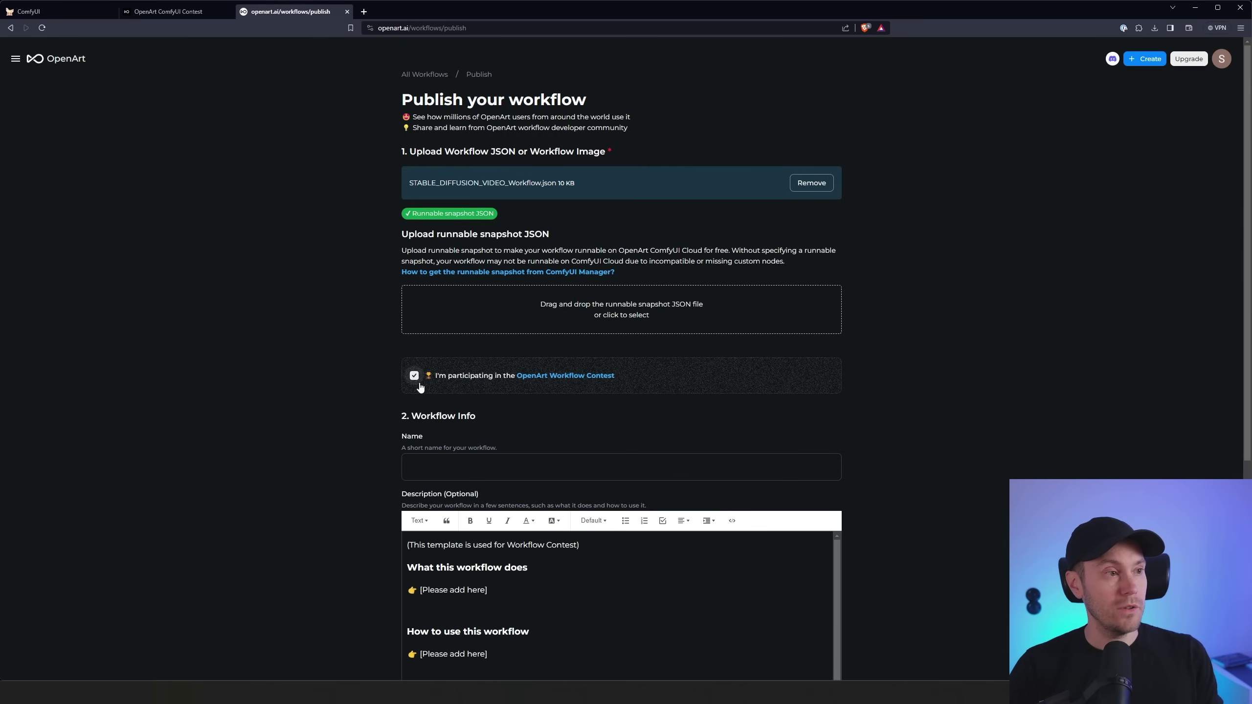
scroll(387, 386, up, 3)
scroll(366, 365, down, 3)
Tick the contest participation checkbox and fill in the workflow's name.
click(351, 347)
click(346, 343)
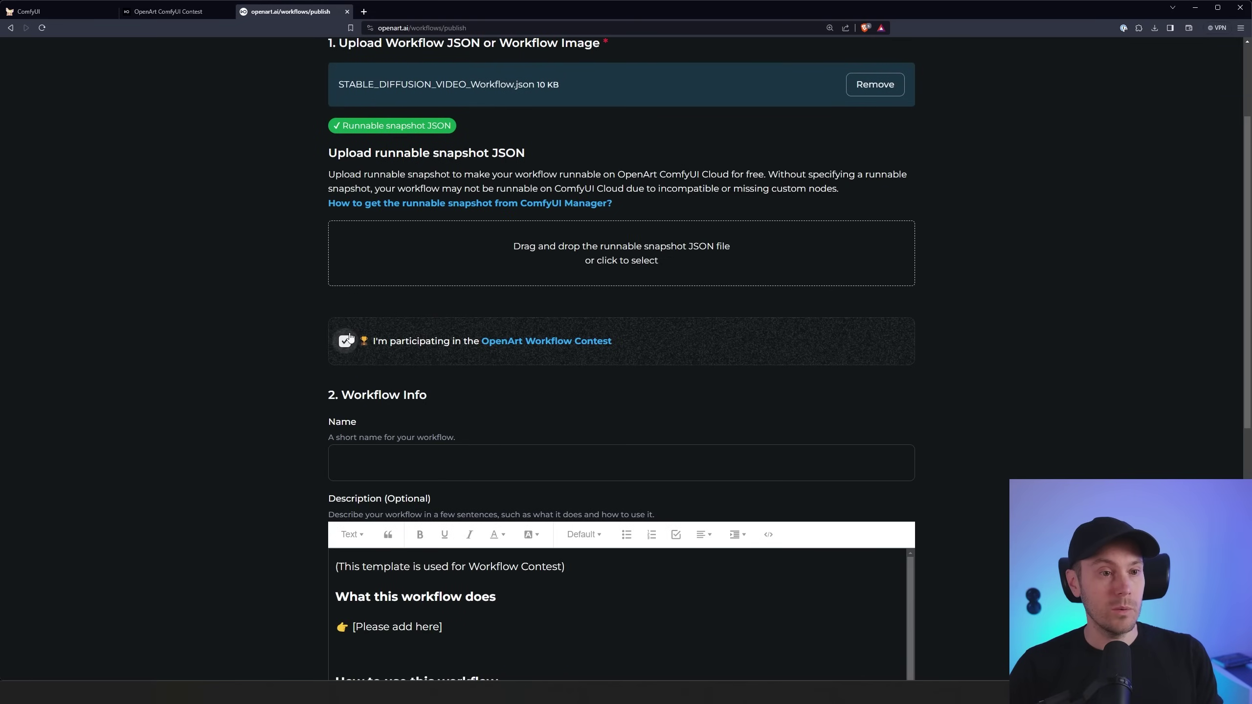
scroll(260, 318, down, 3)
click(435, 314)
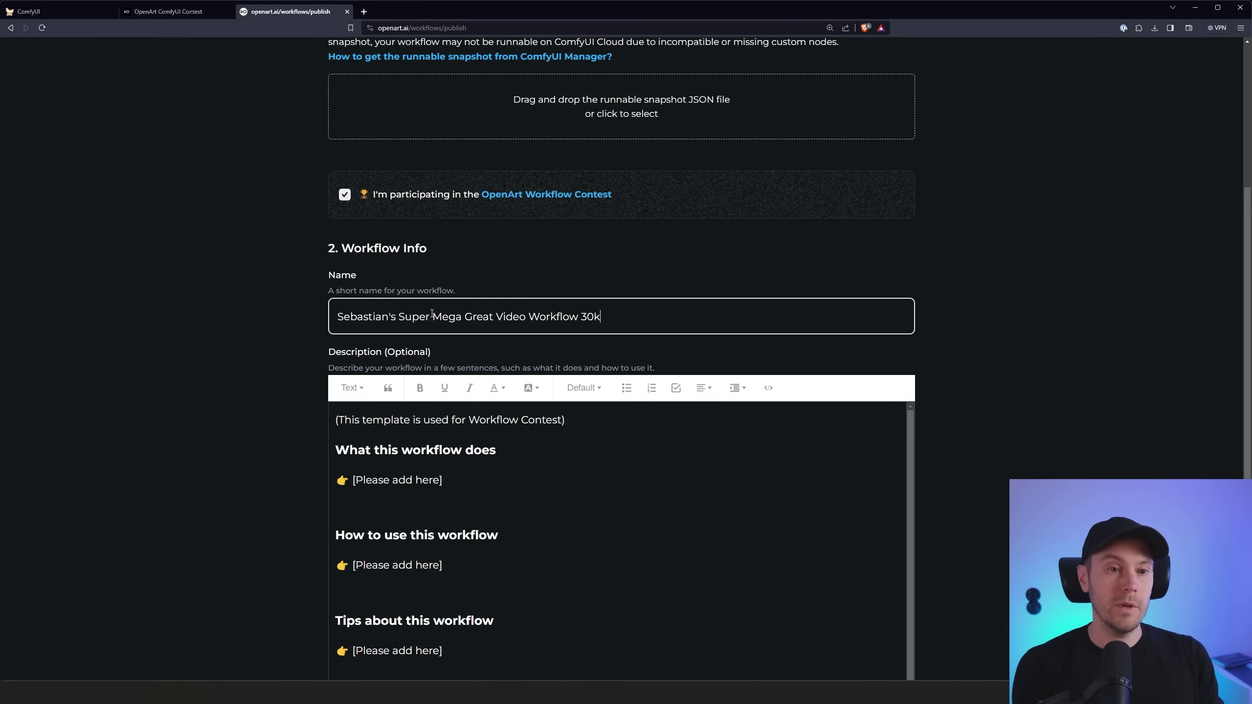
click(335, 342)
scroll(441, 362, down, 3)
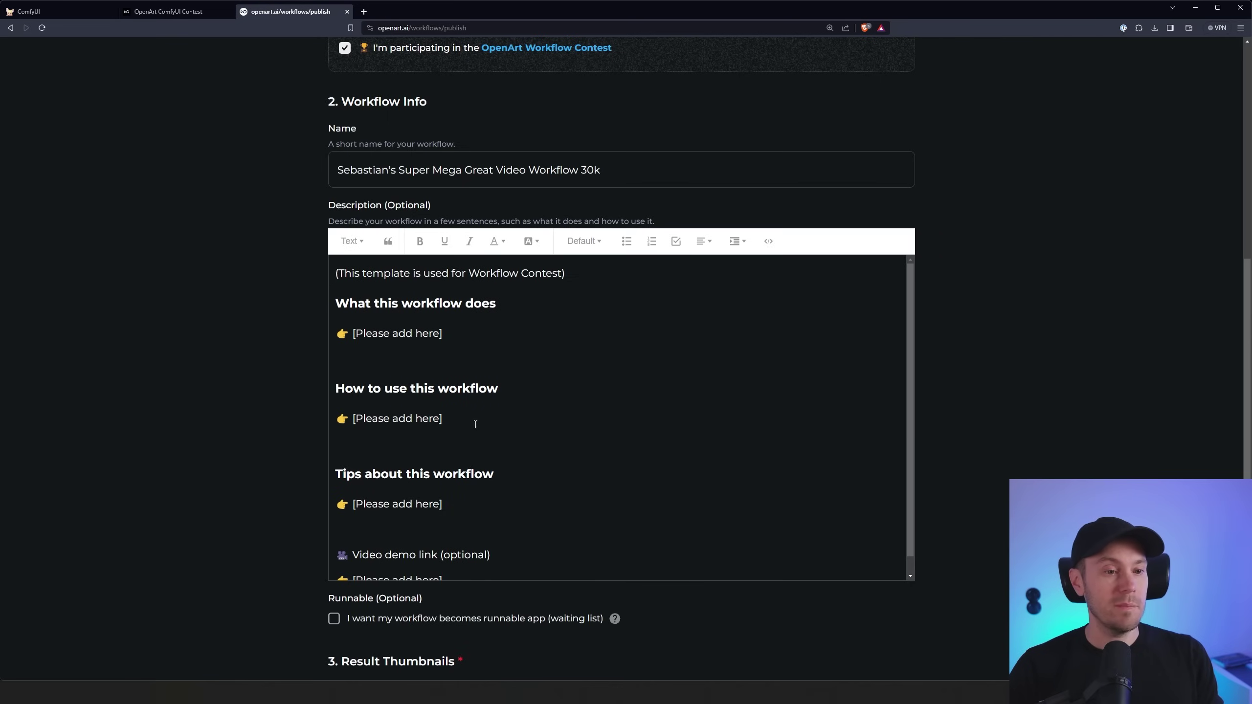
scroll(479, 339, down, 4)
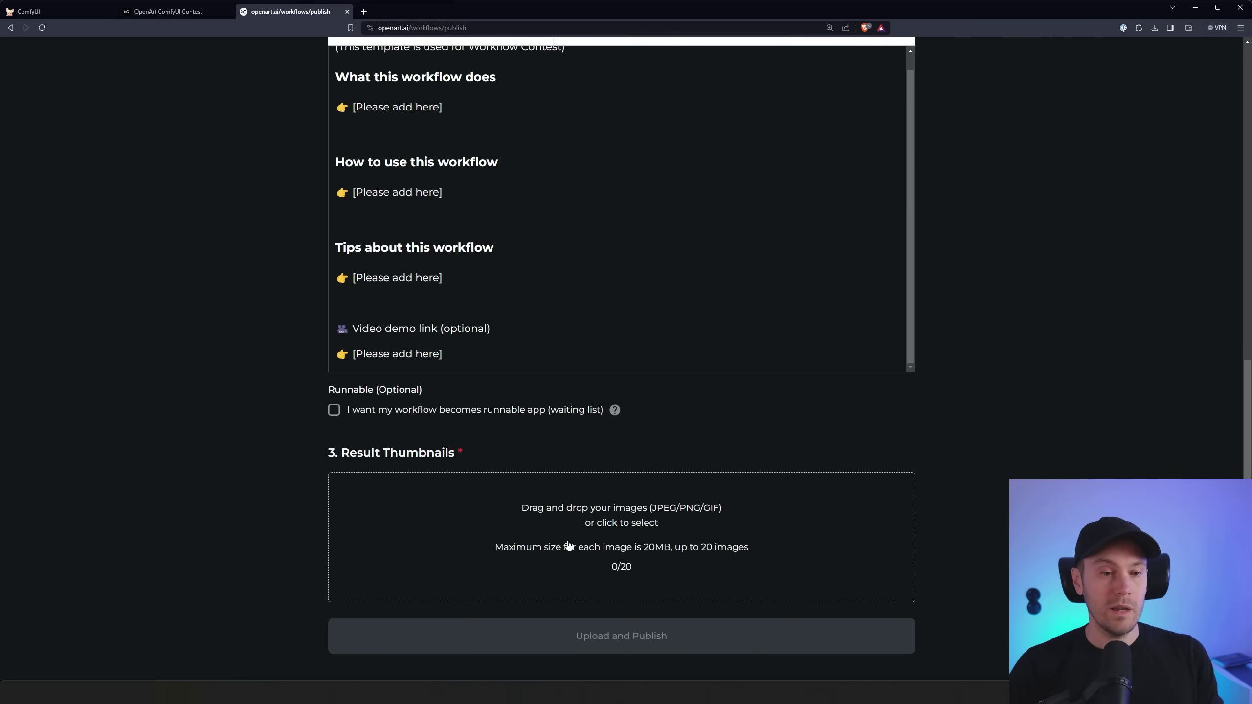